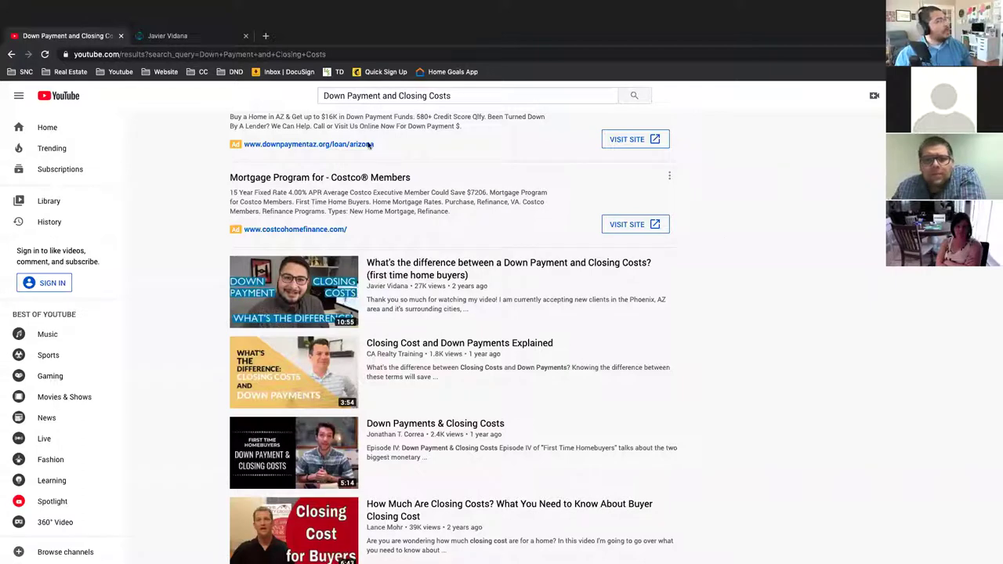
Step: Take the browser out of full screen and show the Untitled 2 project in GarageBand at full screen
mouse_move(61, 3)
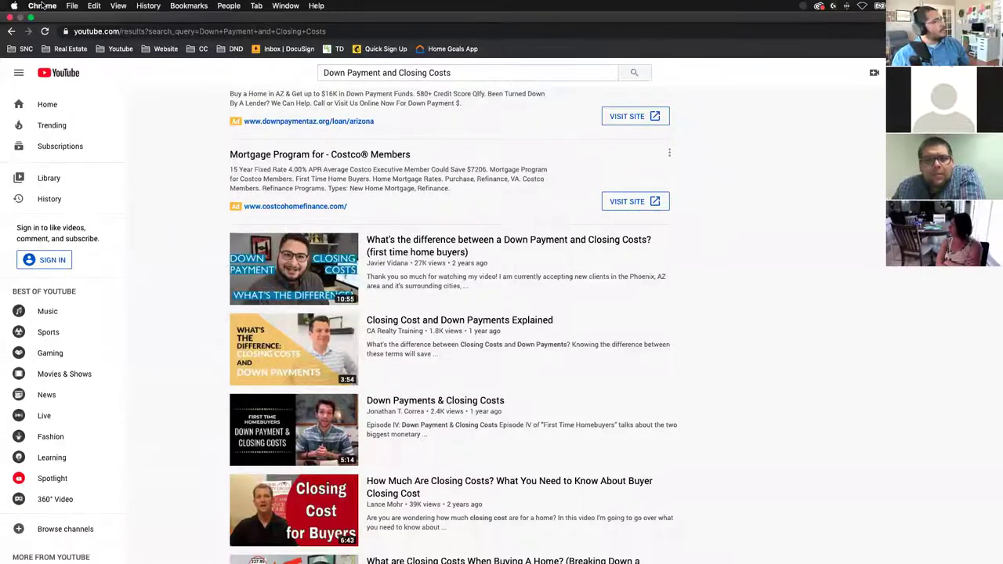
click(30, 18)
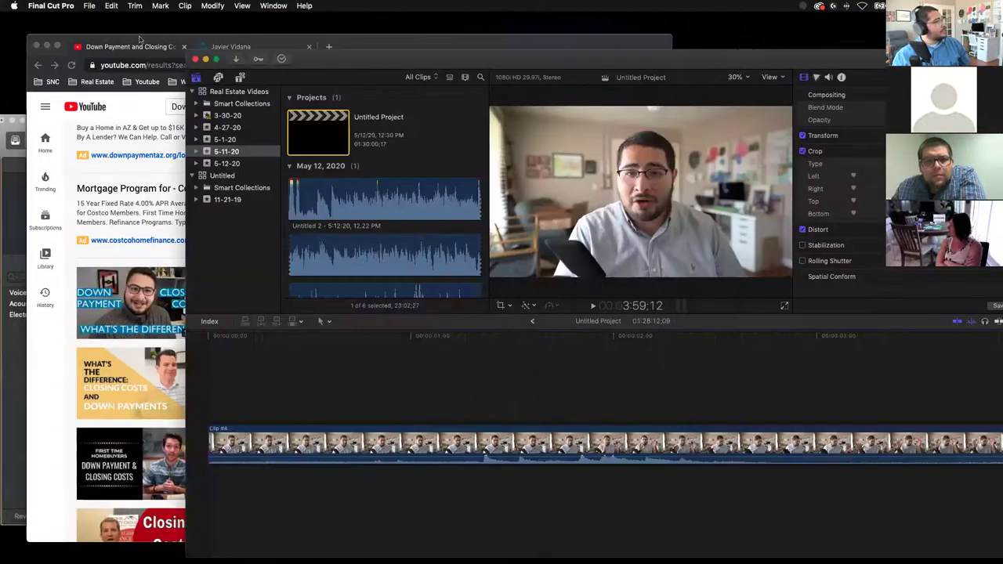
click(47, 46)
click(28, 118)
drag(29, 118, 71, 111)
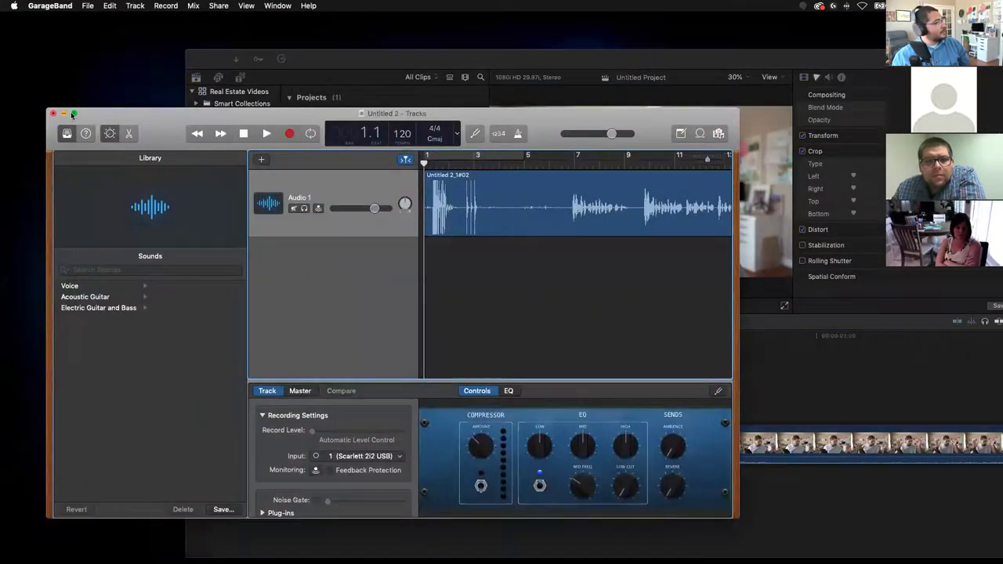
click(73, 114)
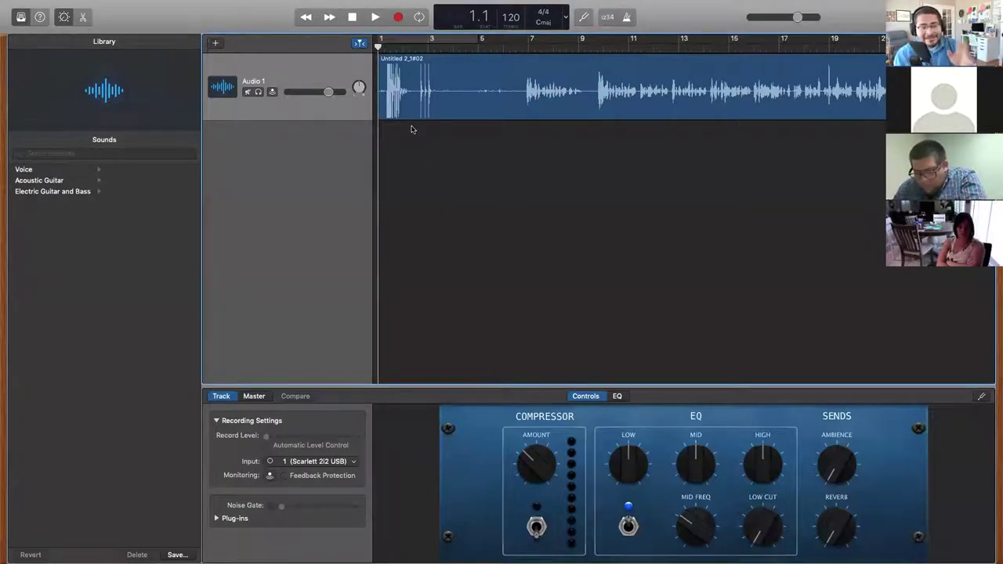
Step: Take GarageBand out of full screen and switch to Final Cut Pro in full screen
mouse_move(83, 4)
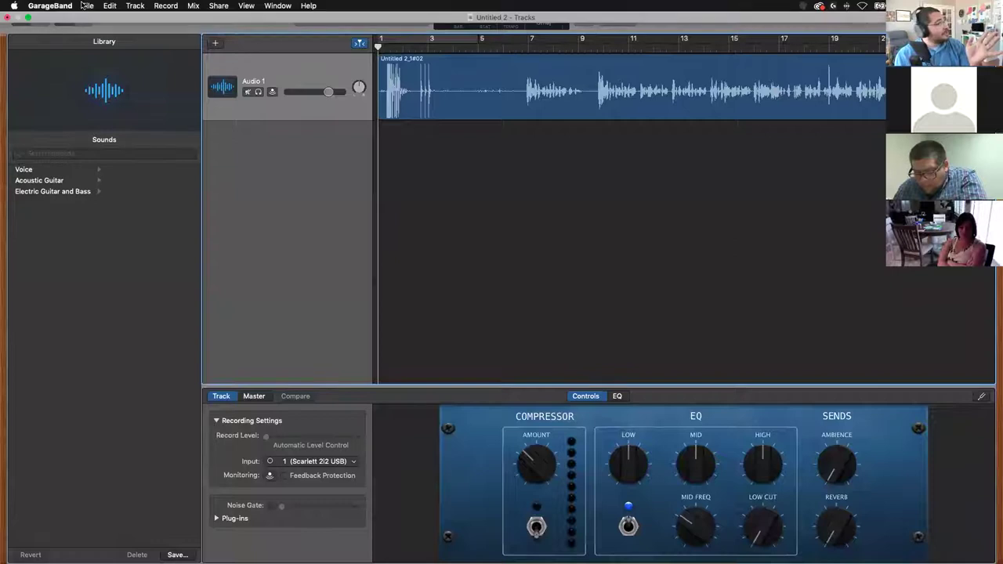
click(29, 16)
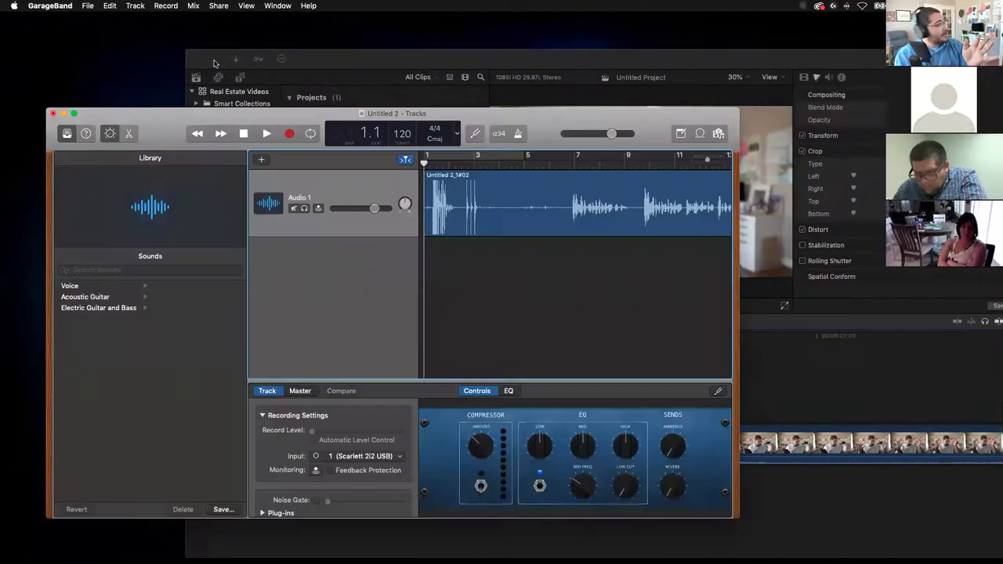
click(213, 62)
click(217, 59)
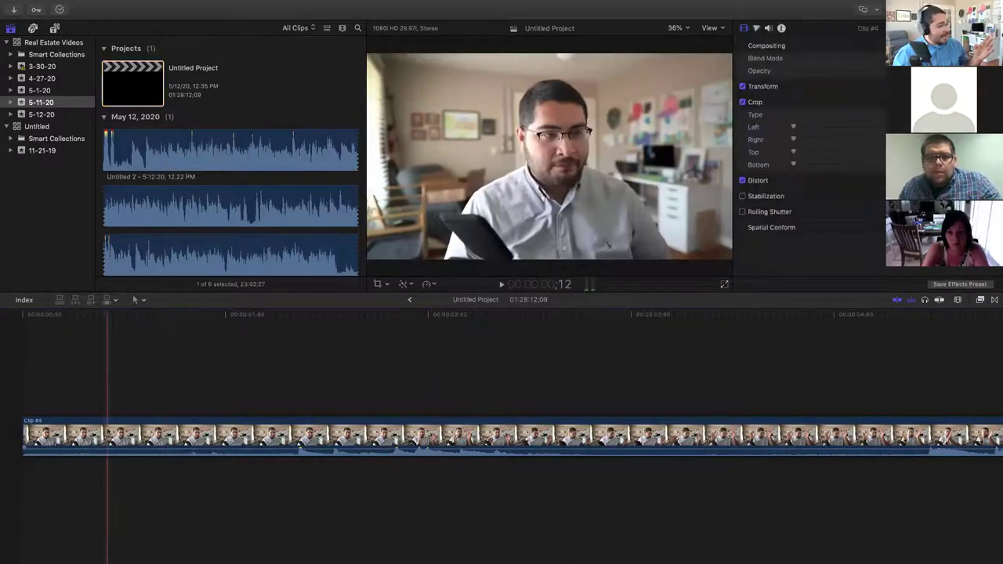
Step: Open Untitled Project 1 from the 5-1-20 event to view its edited timeline
click(40, 90)
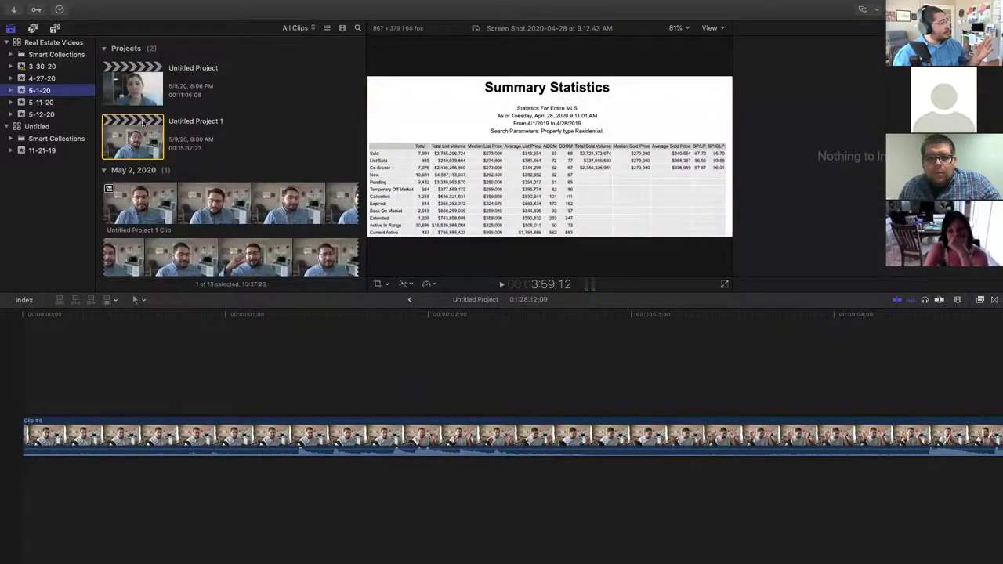
double_click(137, 139)
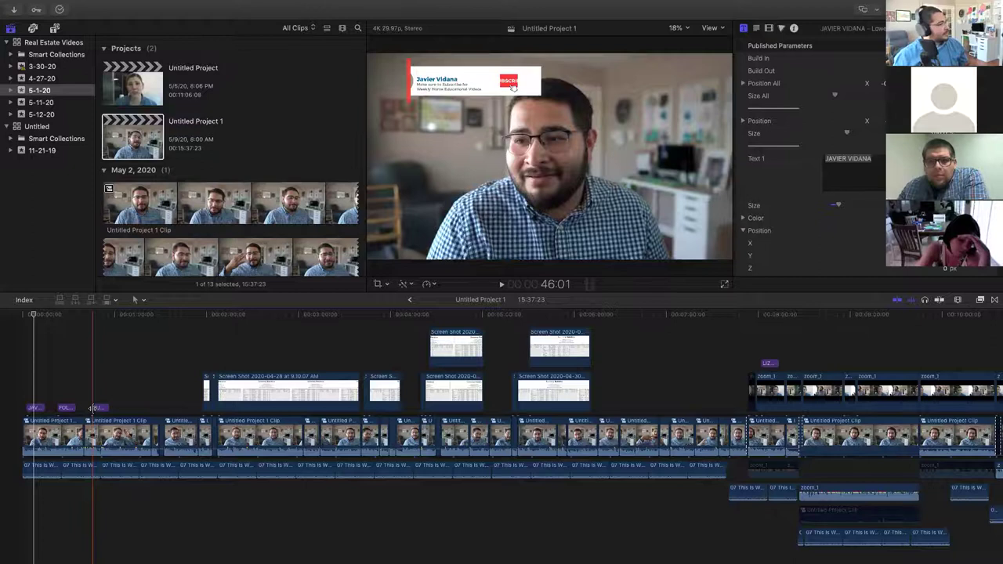
click(116, 154)
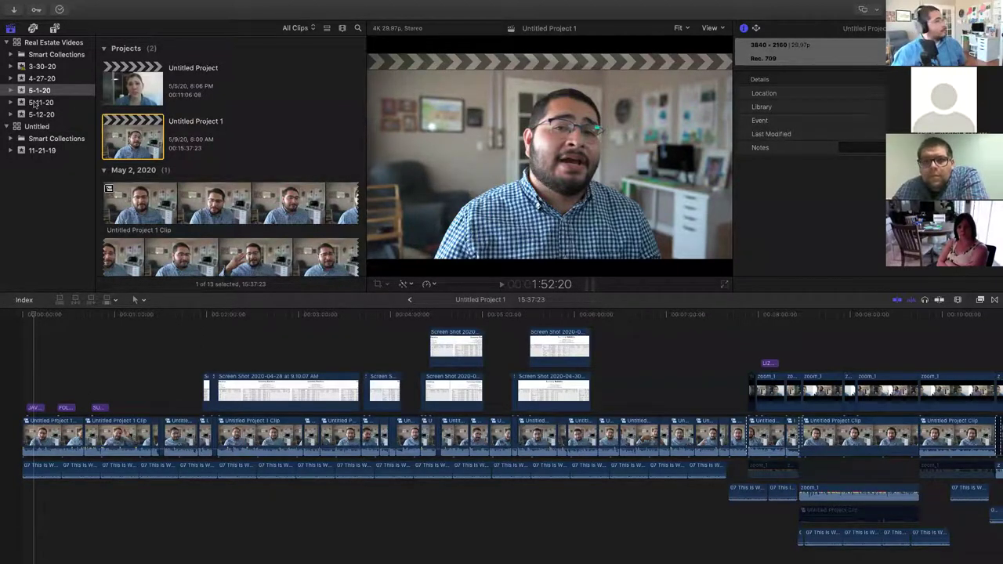
Step: Open the Untitled Project in the 5-11-20 event
click(35, 103)
key(Down)
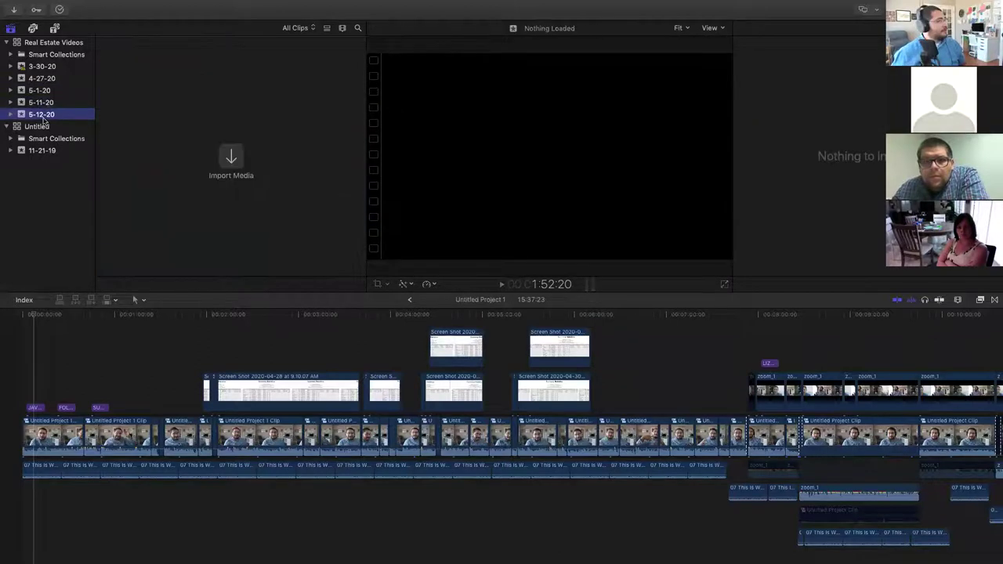
click(35, 102)
double_click(142, 87)
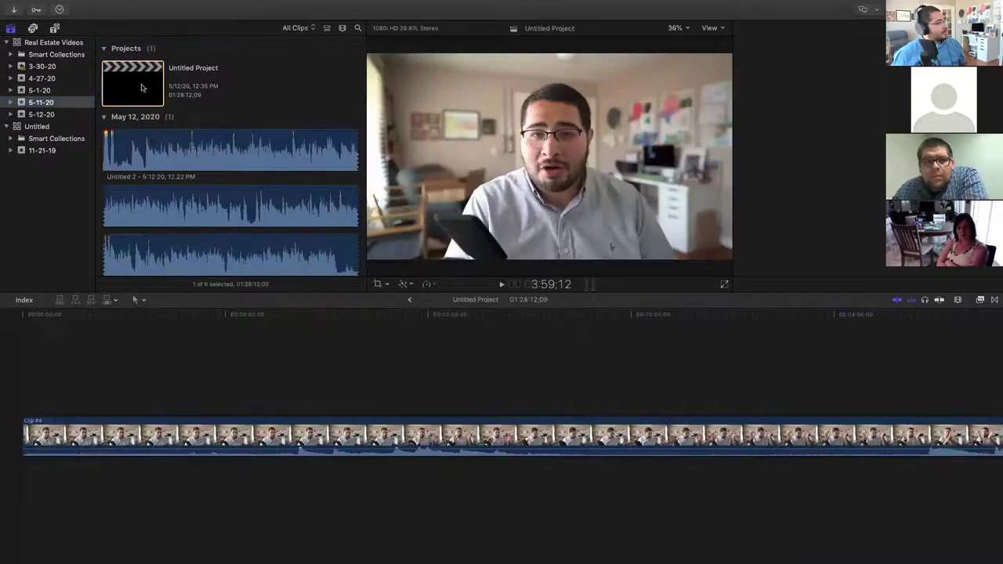
Step: Add the Untitled 2 audio recording from the 5-11-20 event beneath Clip #4, near the start of the timeline
scroll(225, 252, down, 10)
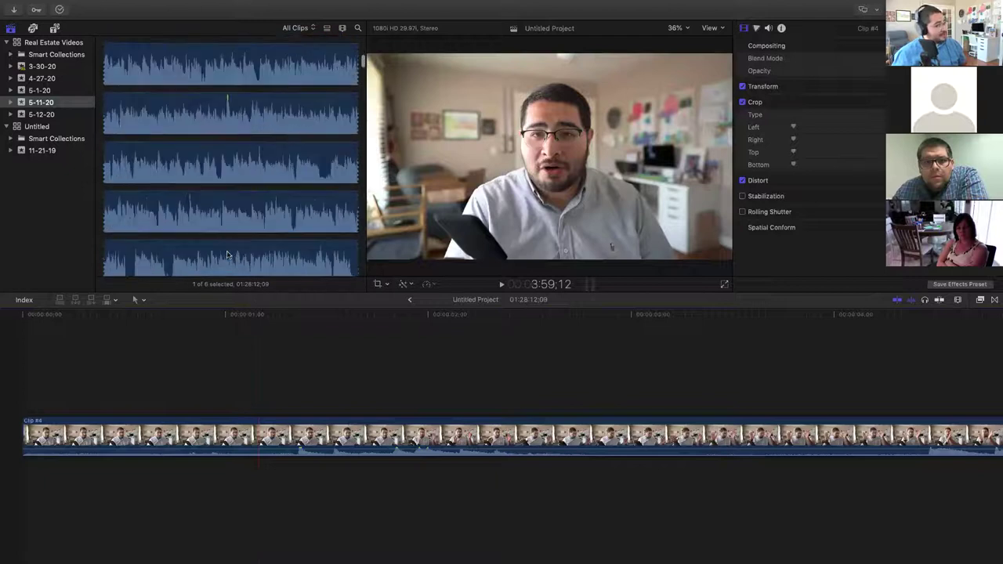
scroll(225, 252, down, 10)
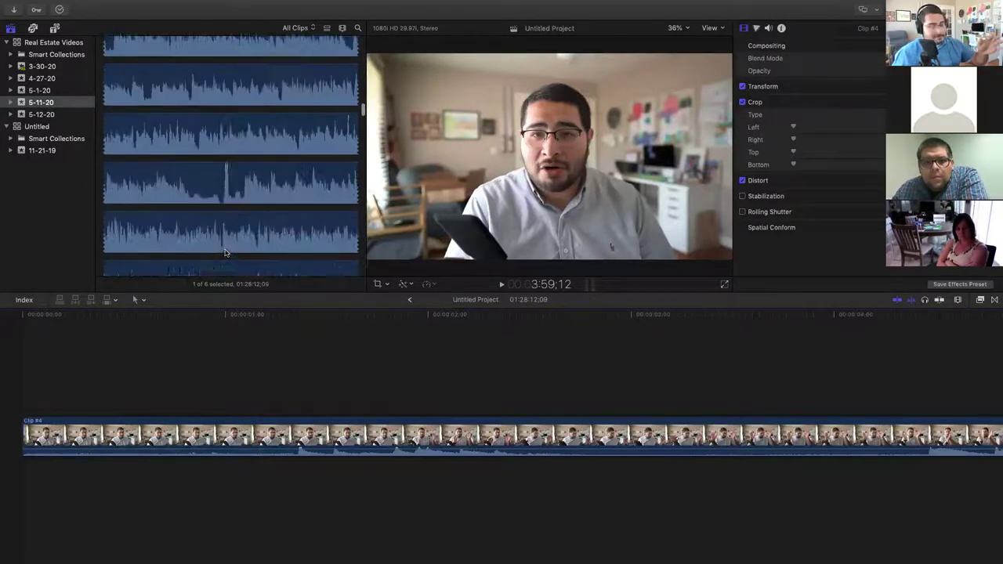
scroll(225, 252, down, 10)
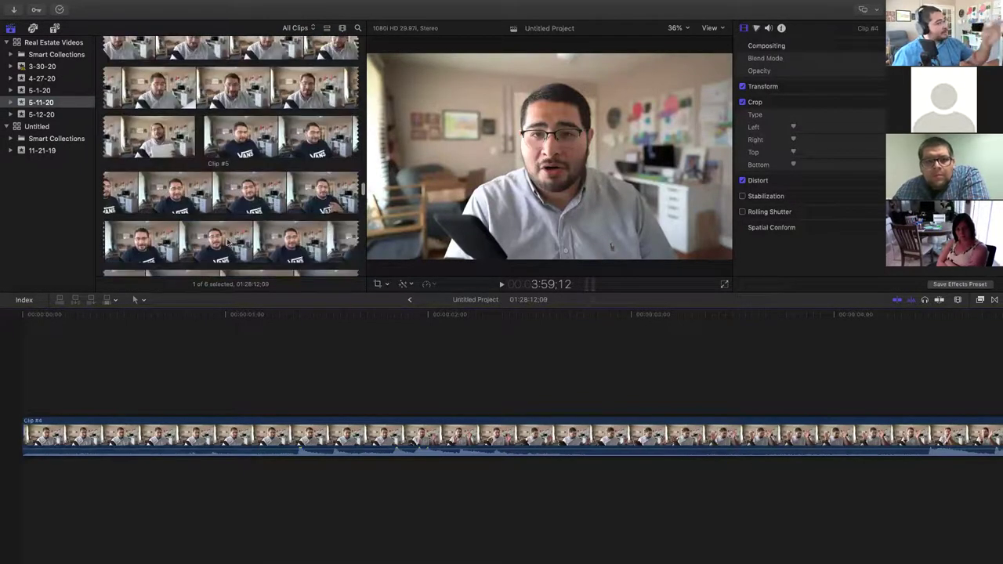
scroll(225, 239, up, 5)
scroll(225, 239, up, 5)
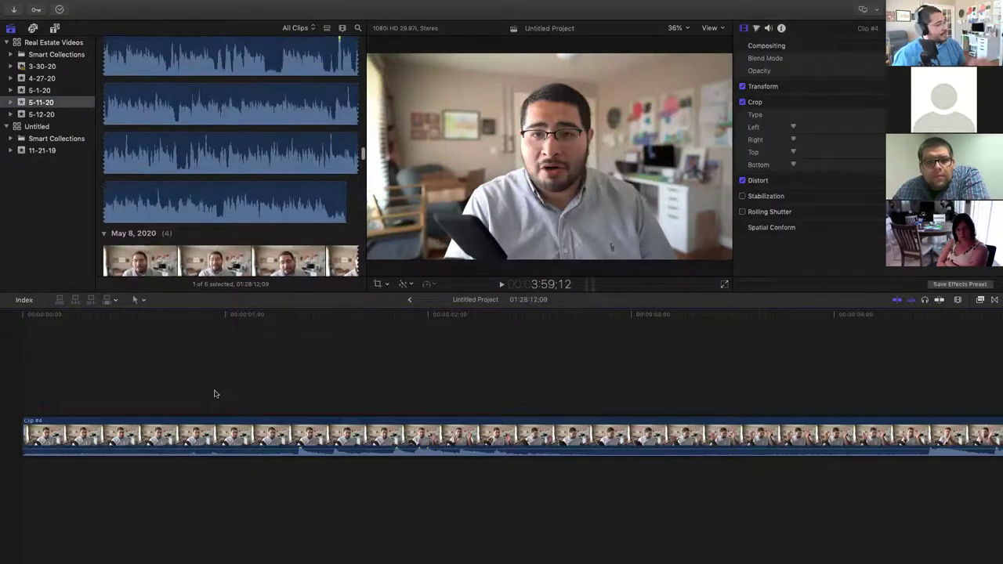
click(53, 392)
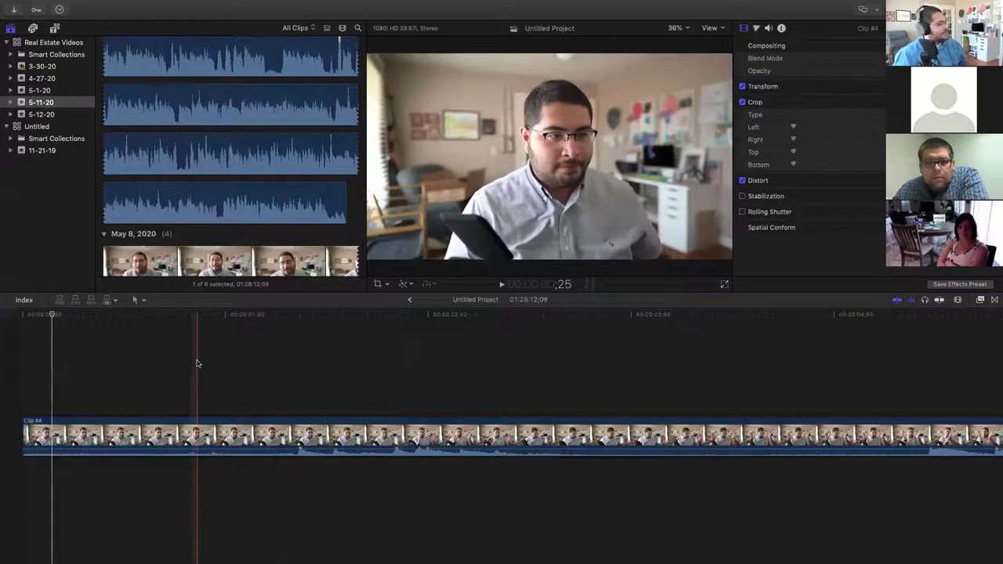
click(197, 160)
drag(197, 161, 179, 492)
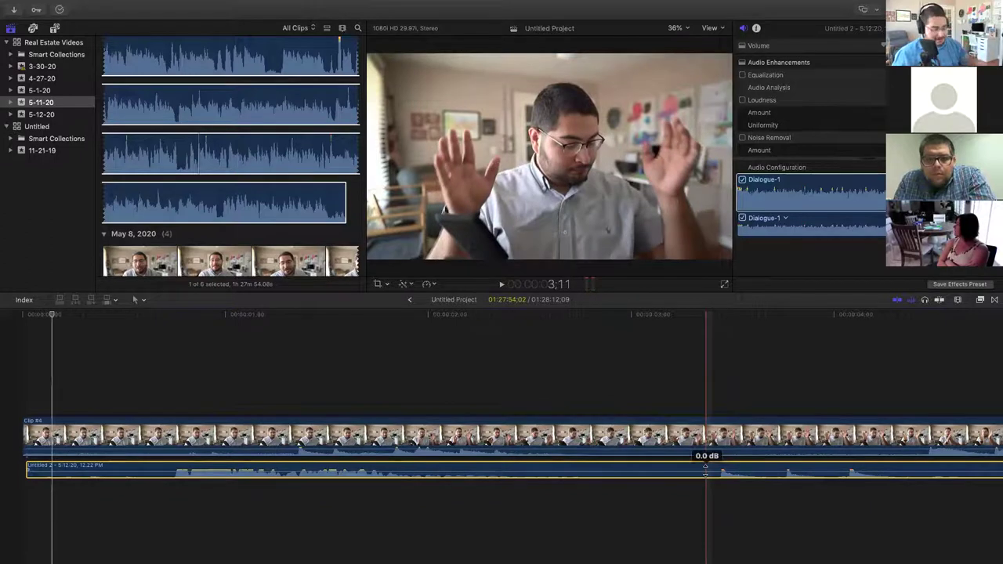
Step: Try splitting the connected Untitled 2 audio clip just before its claps, and undo the split
key(super+b)
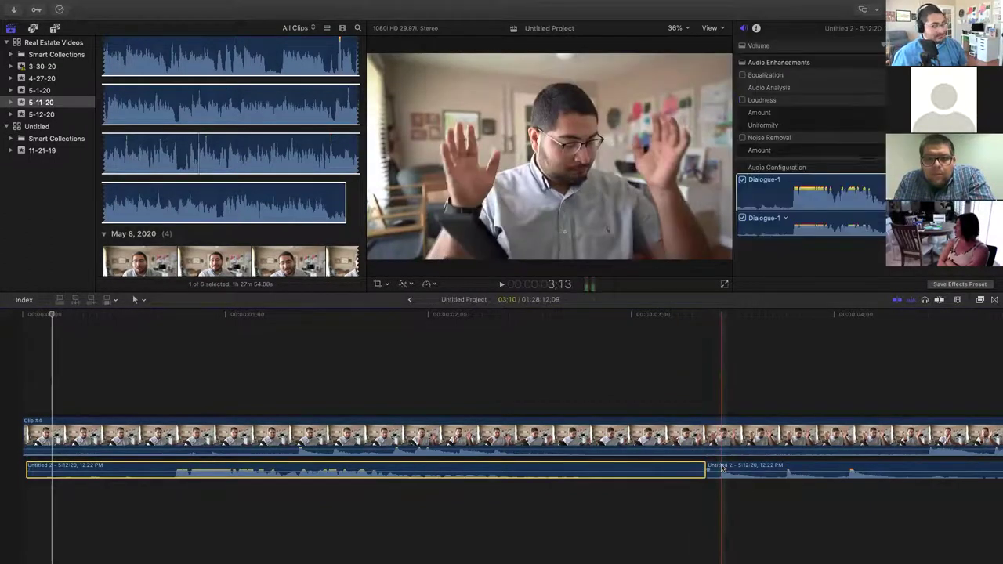
click(723, 469)
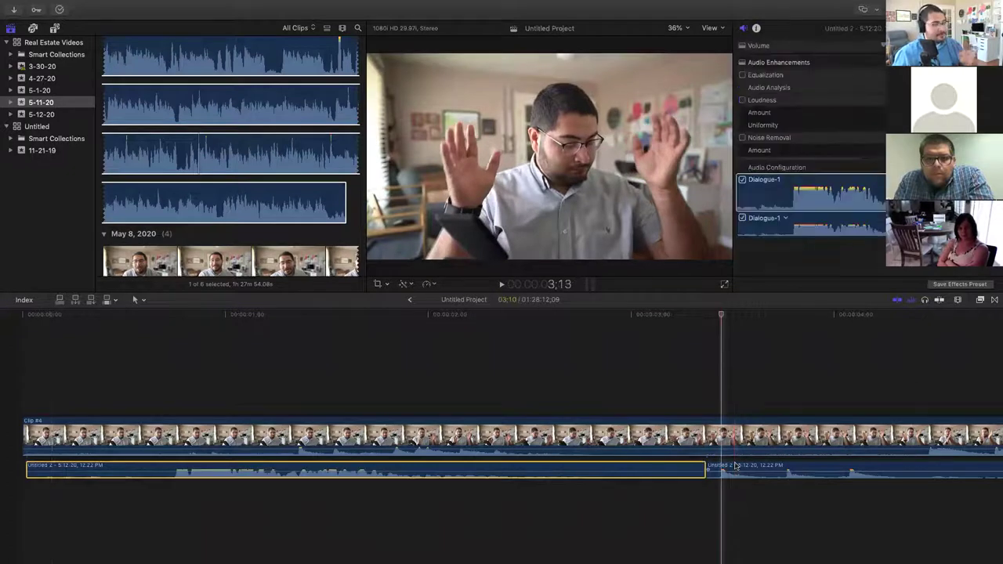
key(super+z)
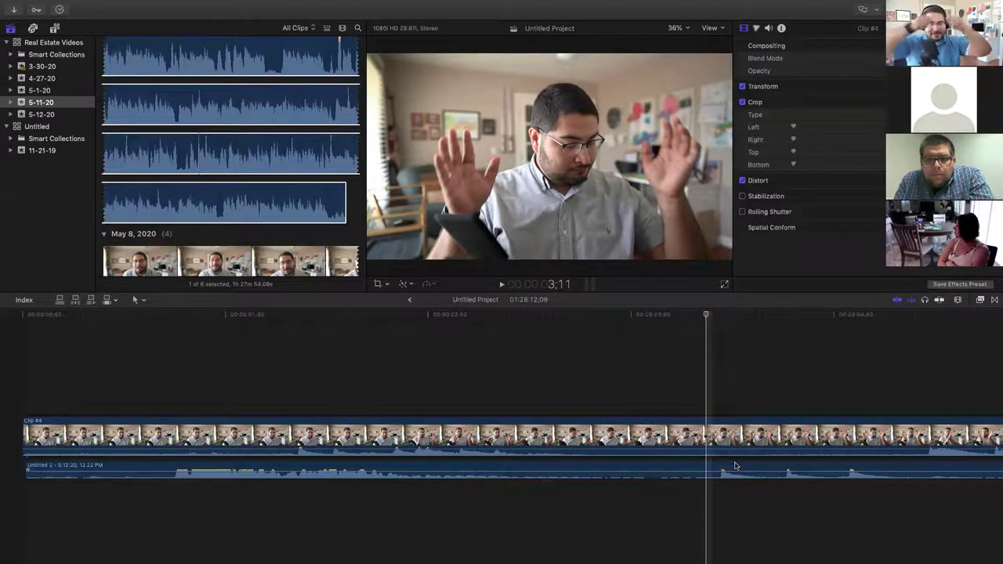
Step: Split the connected Untitled 2 audio clip with the Blade tool just before its claps, at about 3;11
click(138, 300)
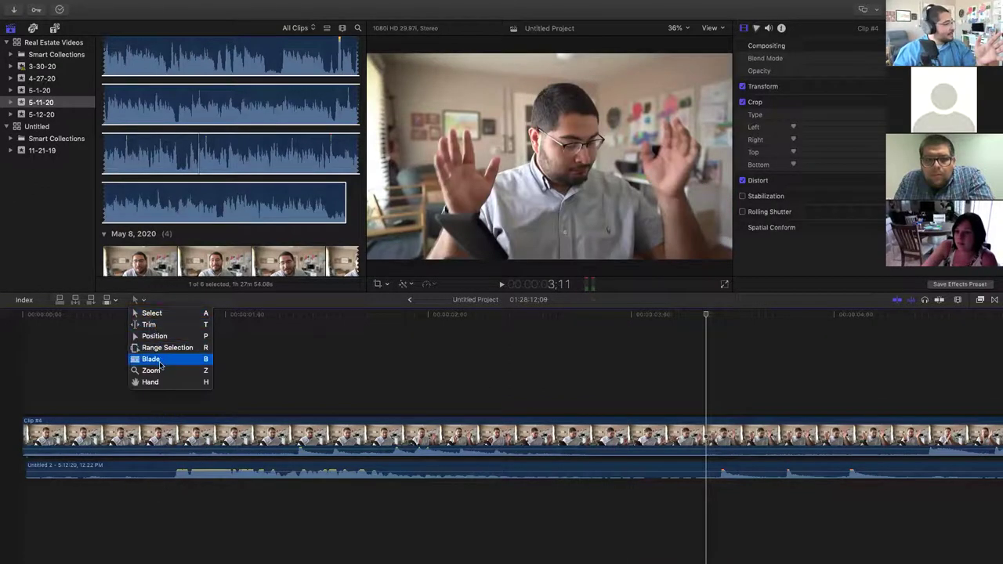
click(157, 359)
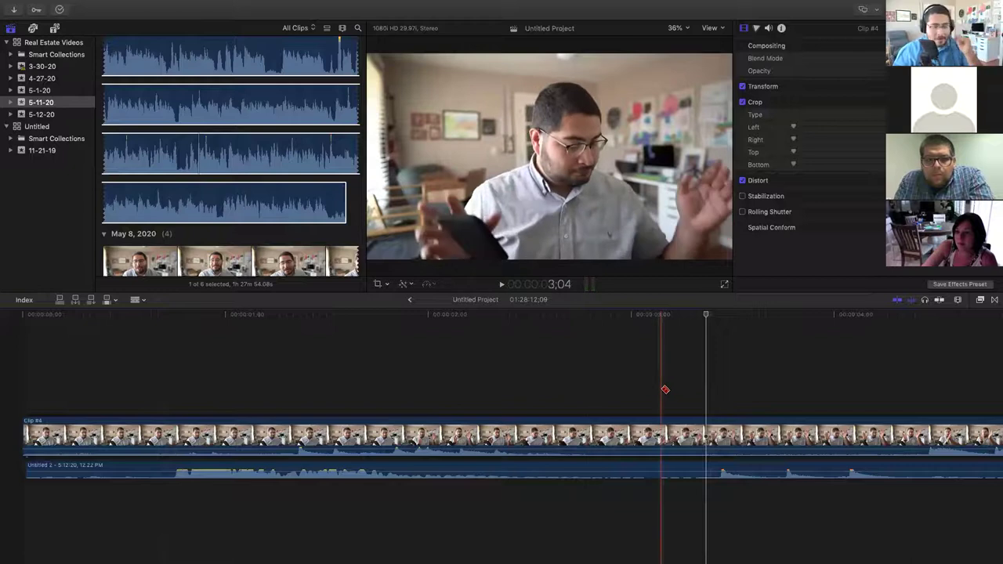
key(a)
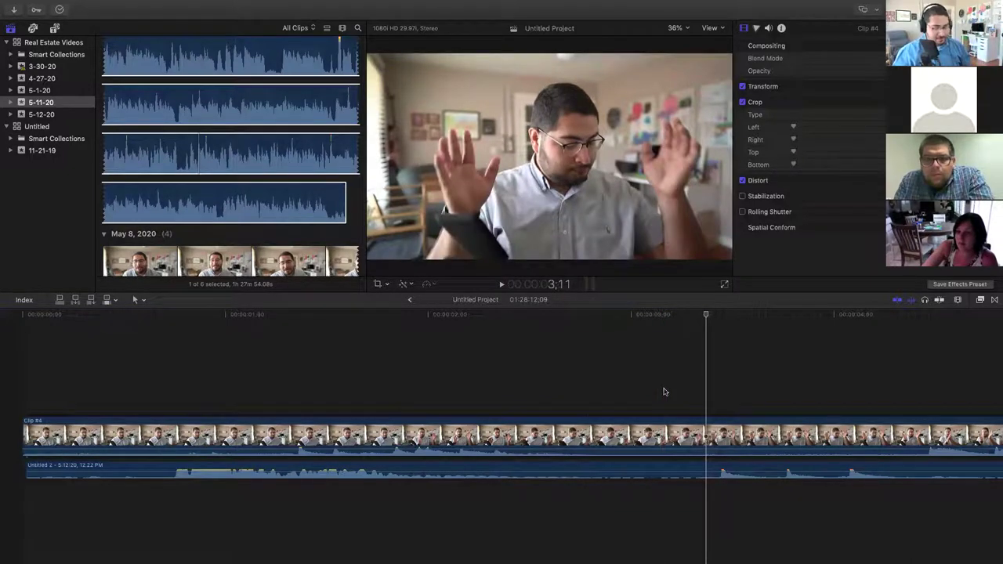
key(b)
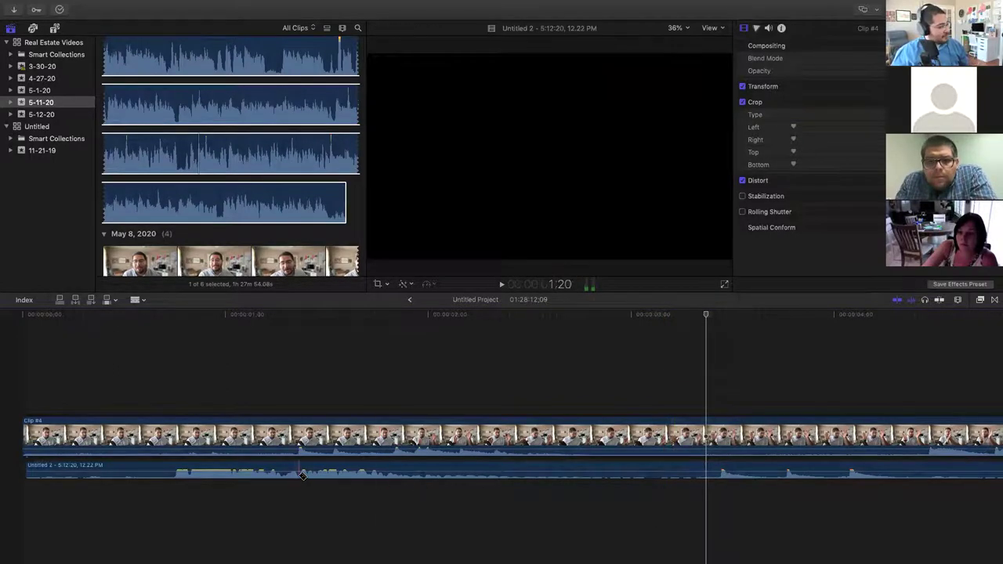
click(709, 471)
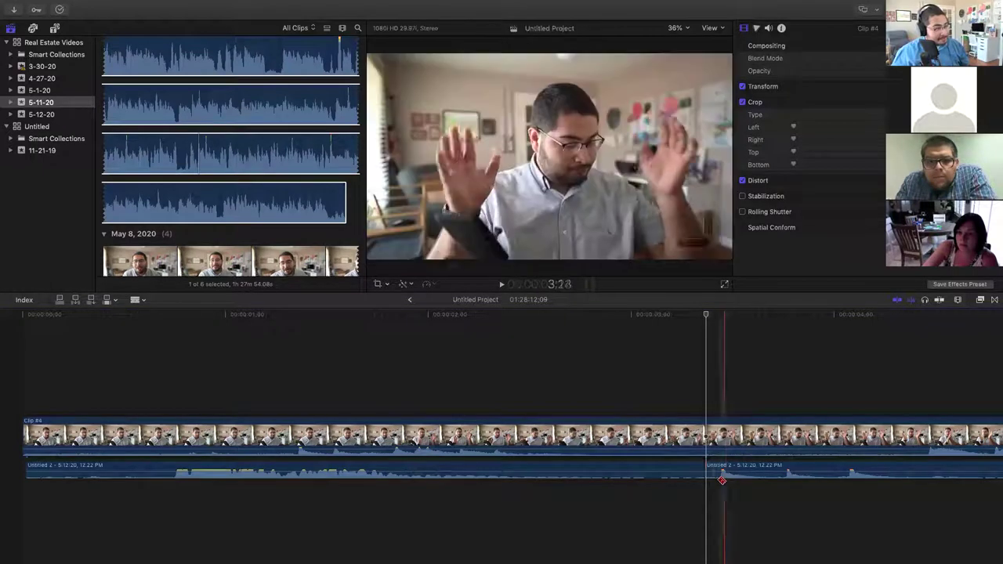
Step: Delete the part of the Untitled 2 audio clip that lies before the split
key(a)
key(Left)
key(Left)
key(Left)
key(Left)
key(Left)
key(Left)
click(685, 474)
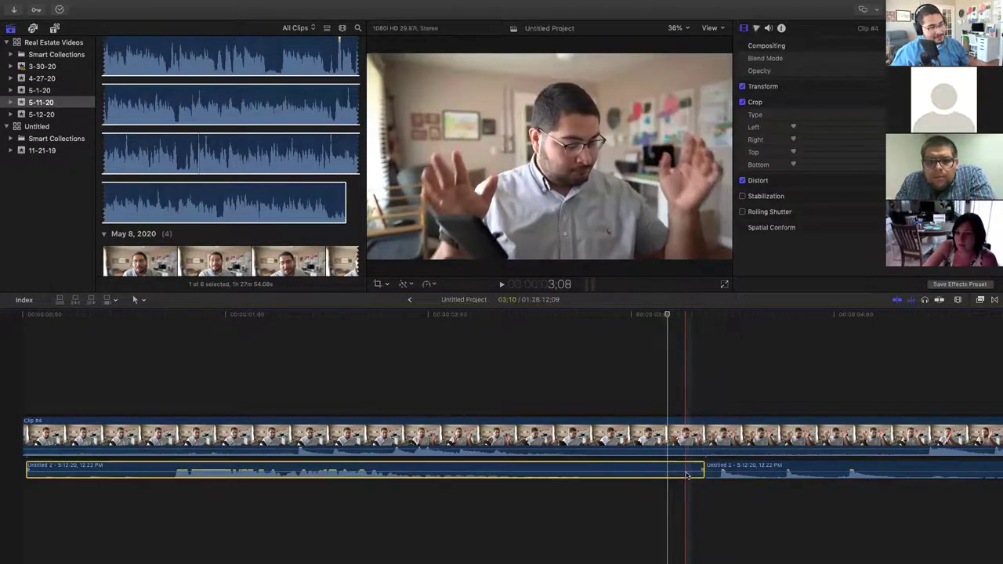
click(737, 470)
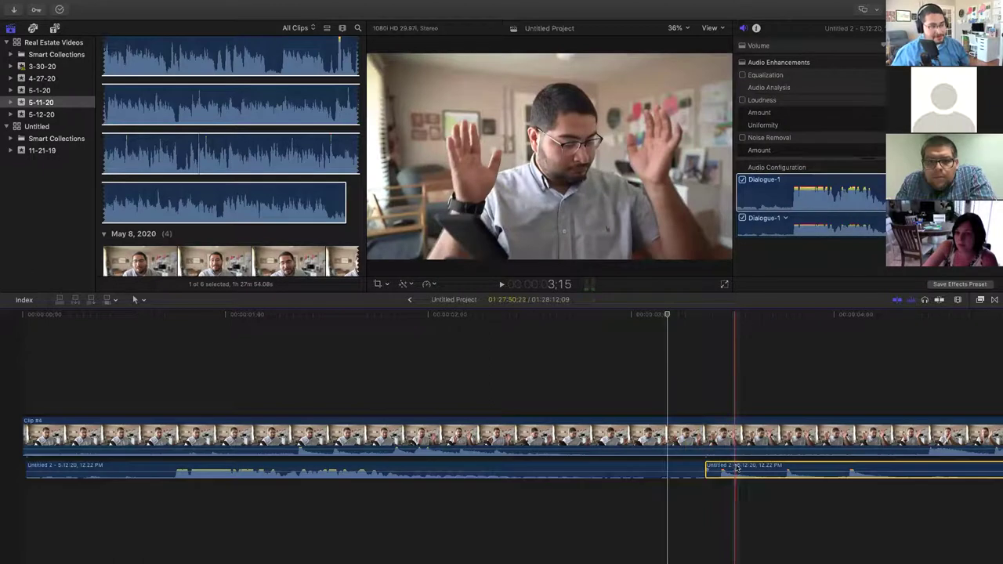
click(635, 468)
key(Delete)
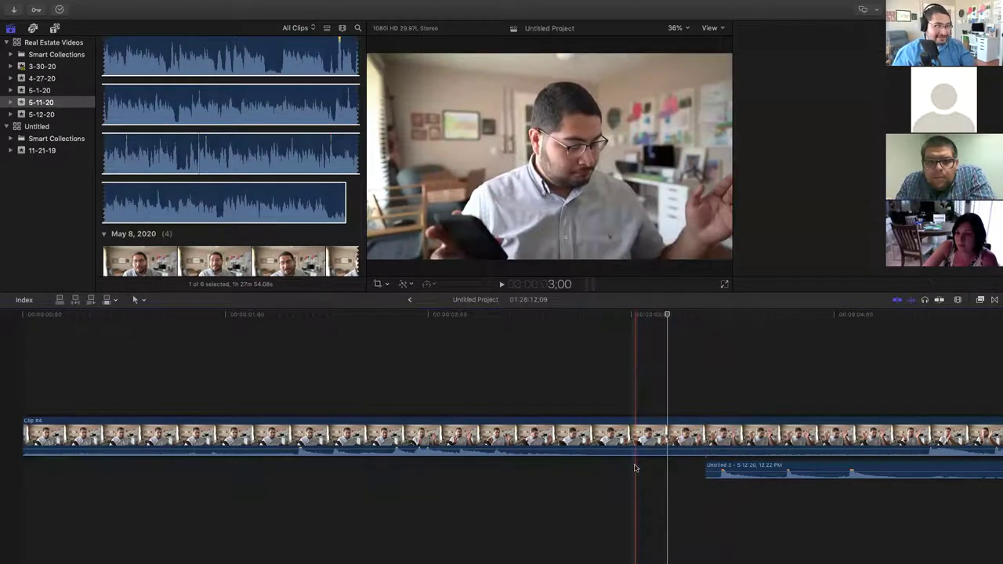
Step: Move the remaining Untitled 2 audio clip so its claps sit near the second set of claps in Clip #4
drag(752, 474, 334, 469)
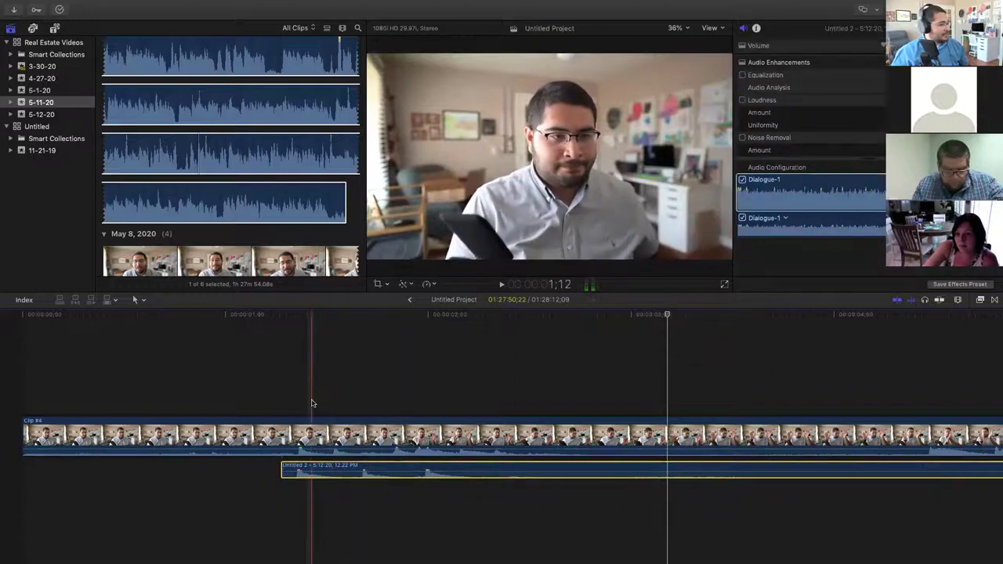
scroll(452, 458, right, 2)
key(super+equal)
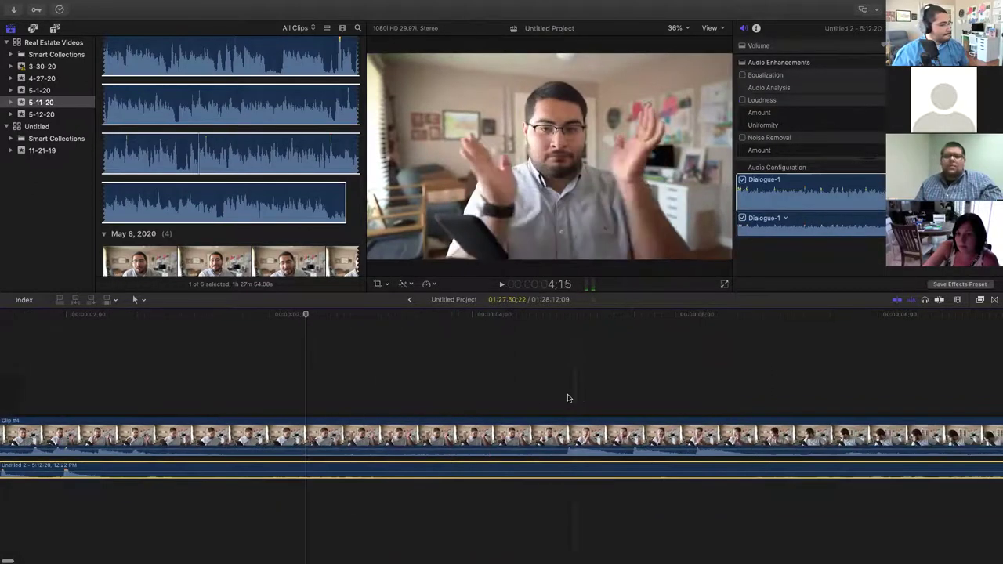
drag(517, 463, 792, 463)
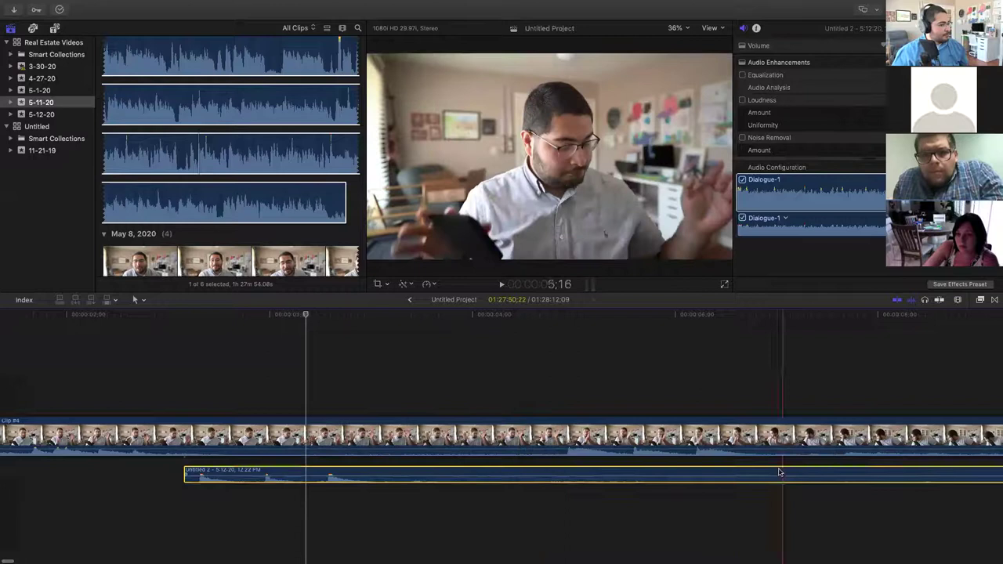
drag(480, 470, 851, 470)
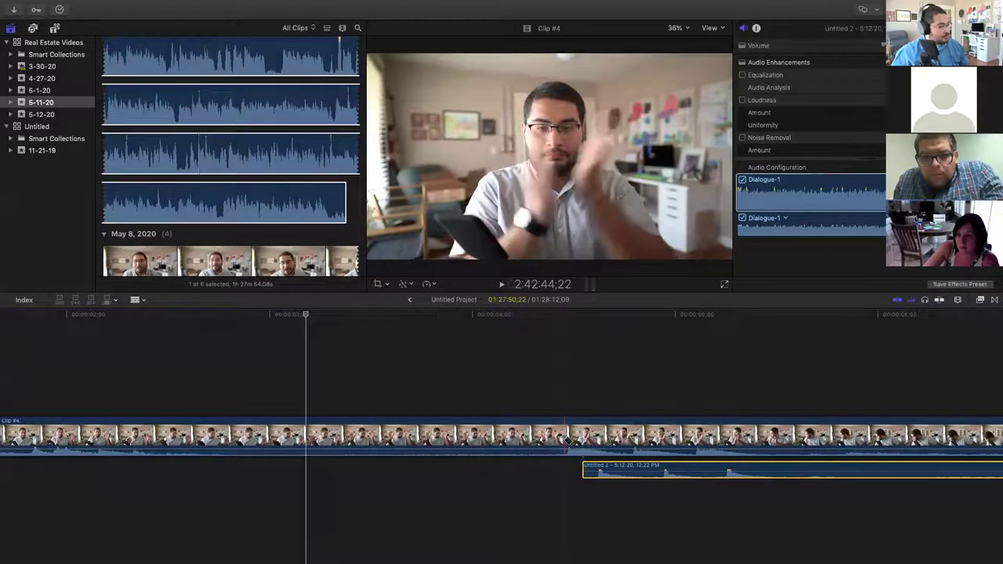
Step: Split Clip #4 just before its second set of claps and remove the footage that precedes the cut
click(567, 440)
key(super+z)
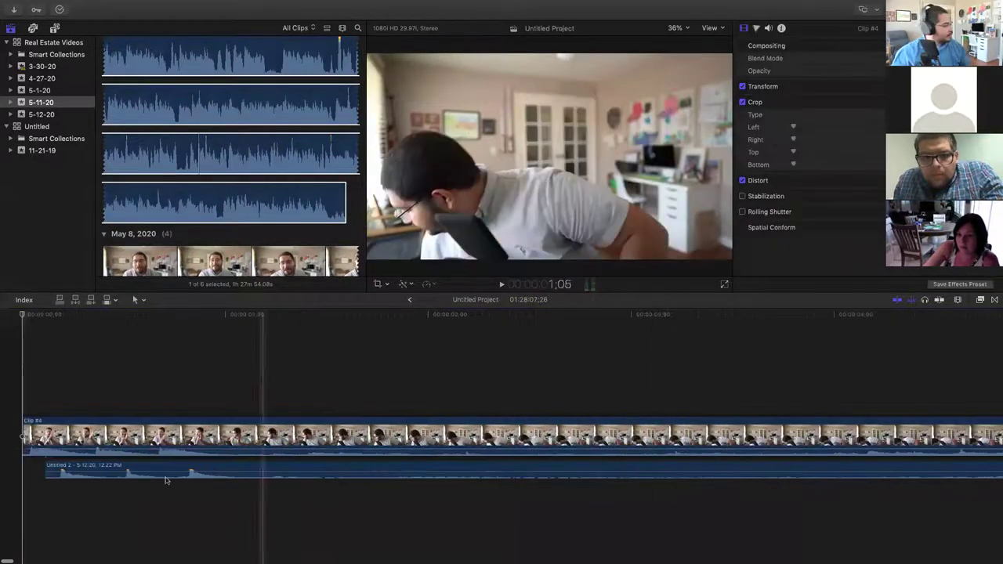
Step: Move the Untitled 2 audio clip earlier on the timeline, bringing its first clap closer to the first clap in Clip #4
drag(165, 481, 8, 475)
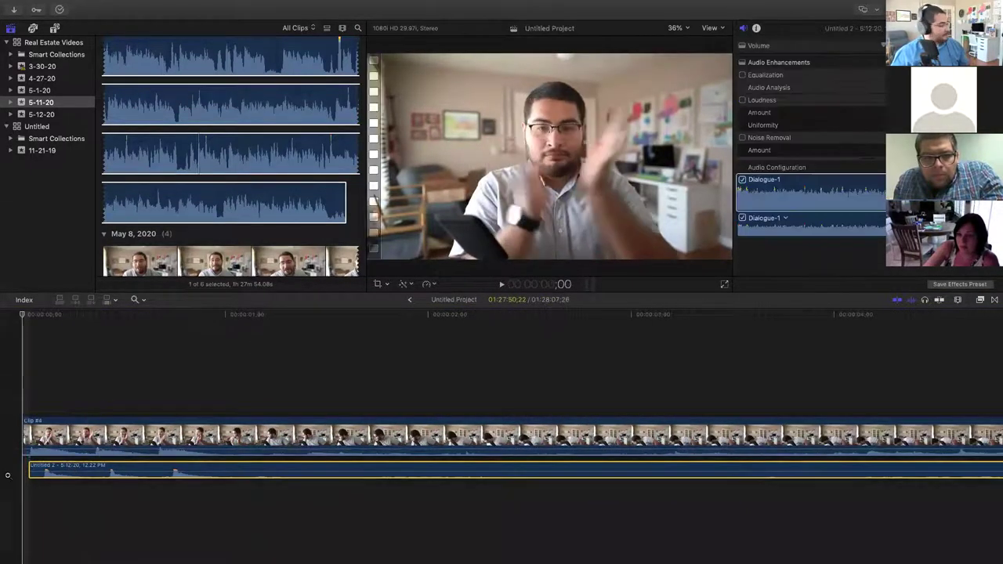
scroll(7, 475, up, 4)
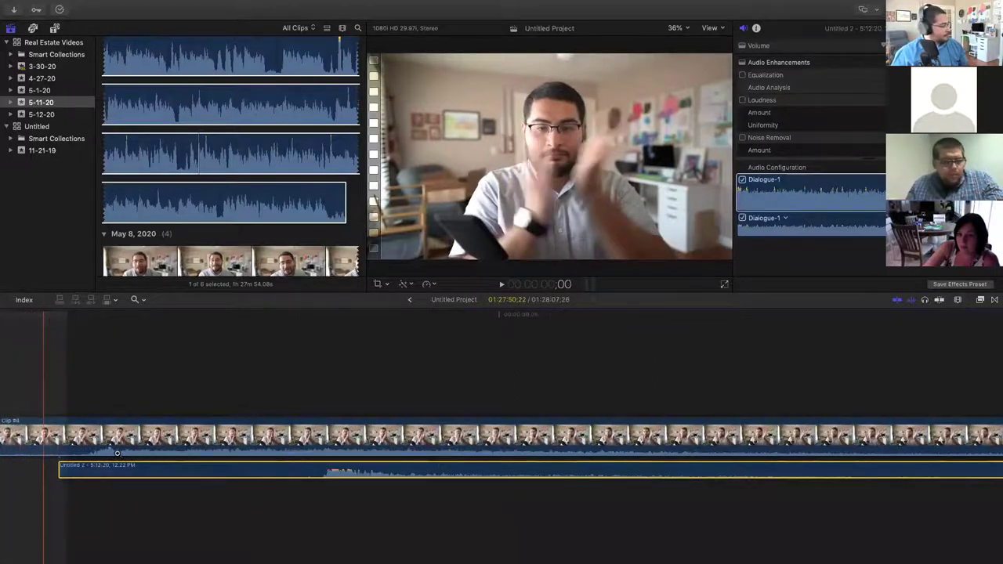
key(a)
drag(369, 470, 314, 471)
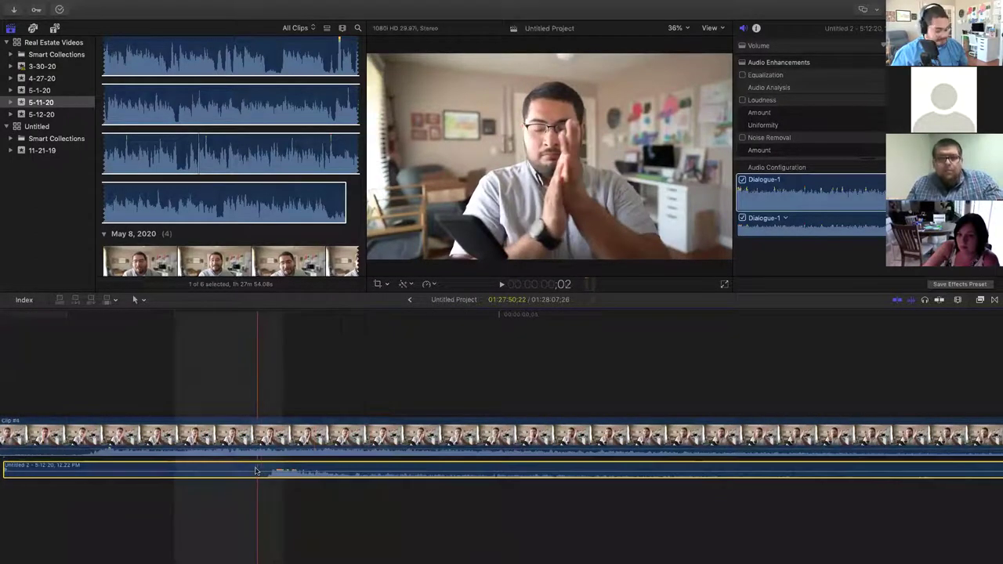
Step: Split the Untitled 2 audio clip just before its first clap and delete the quiet piece in front of the cut
key(super+b)
click(221, 468)
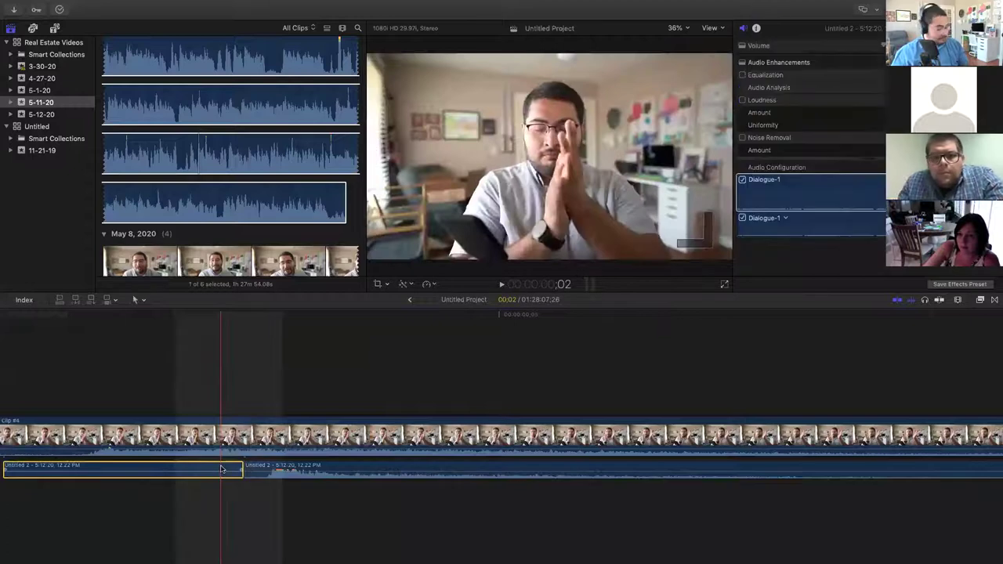
key(Delete)
Step: Move the Untitled 2 audio clip earlier in small amounts until its first clap lines up with the first clap in Clip #4
drag(348, 468, 179, 469)
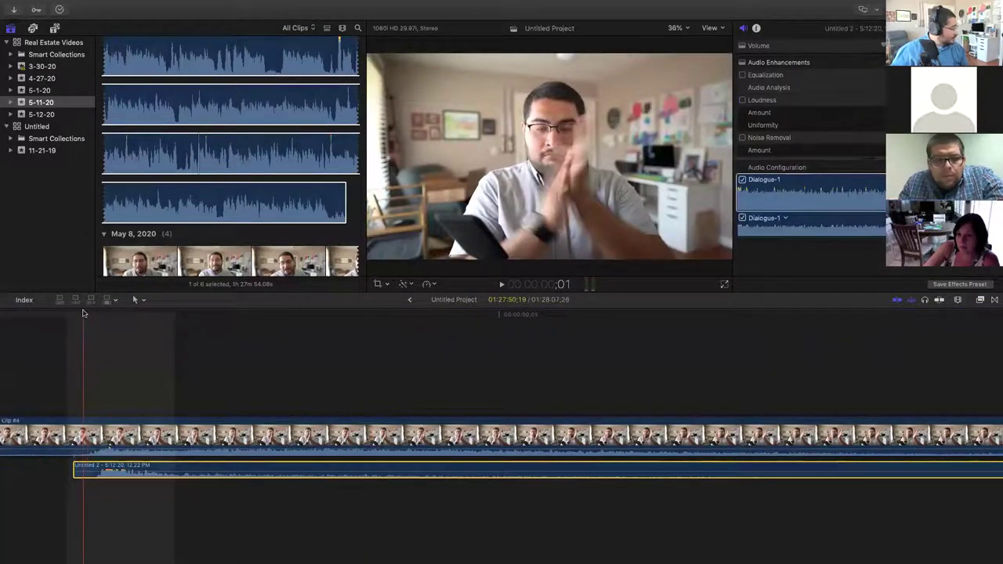
key(space)
drag(157, 472, 151, 471)
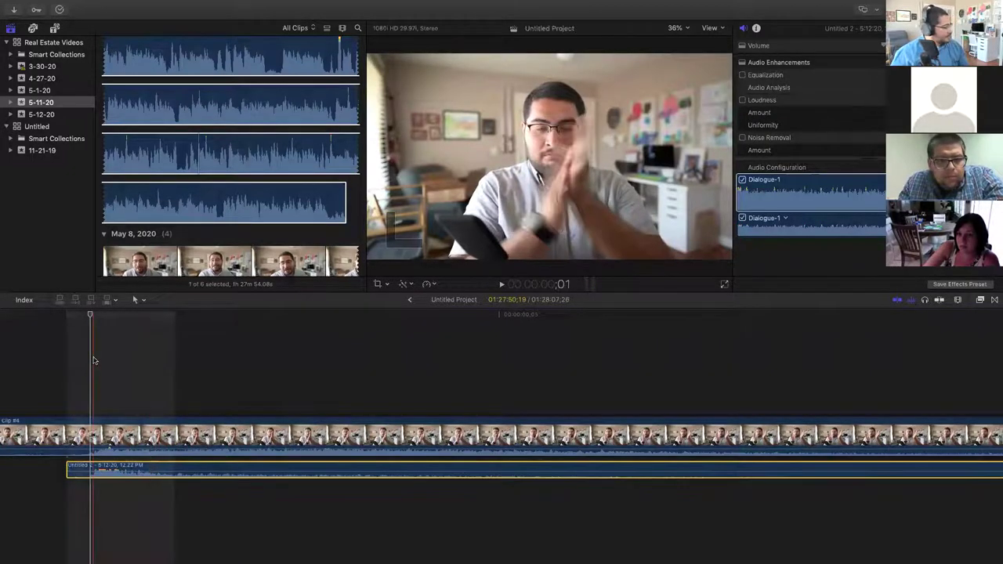
drag(90, 318, 97, 318)
Step: Play the opening claps and compare the clap peaks of Clip #4 and Untitled 2 across the timeline
click(38, 352)
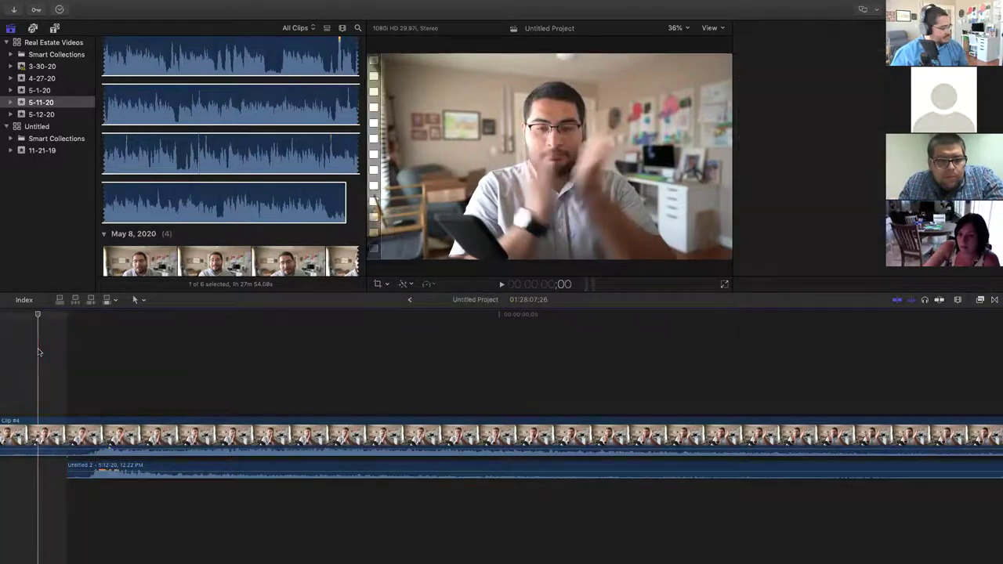
key(space)
key(z)
alt+click(263, 362)
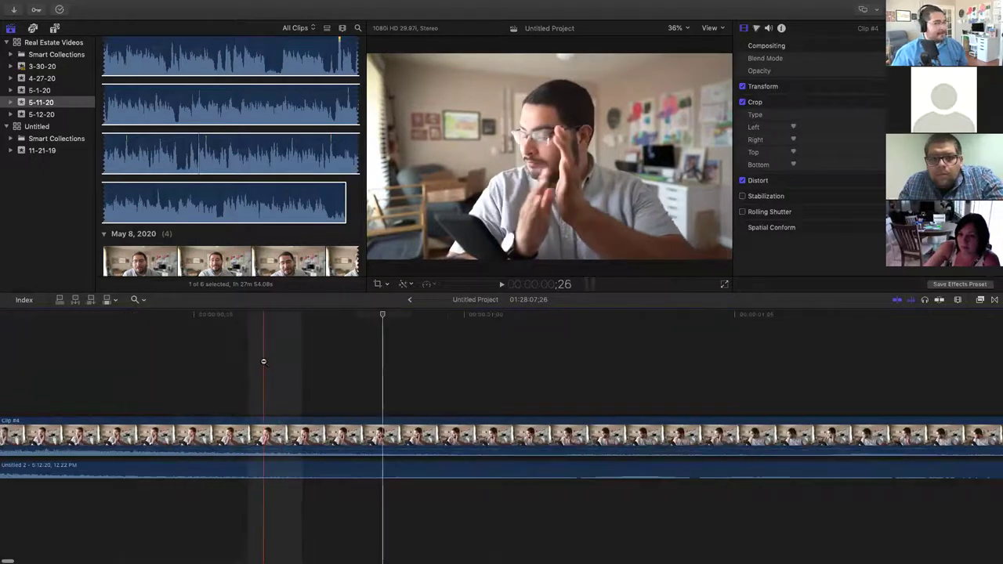
alt+click(327, 363)
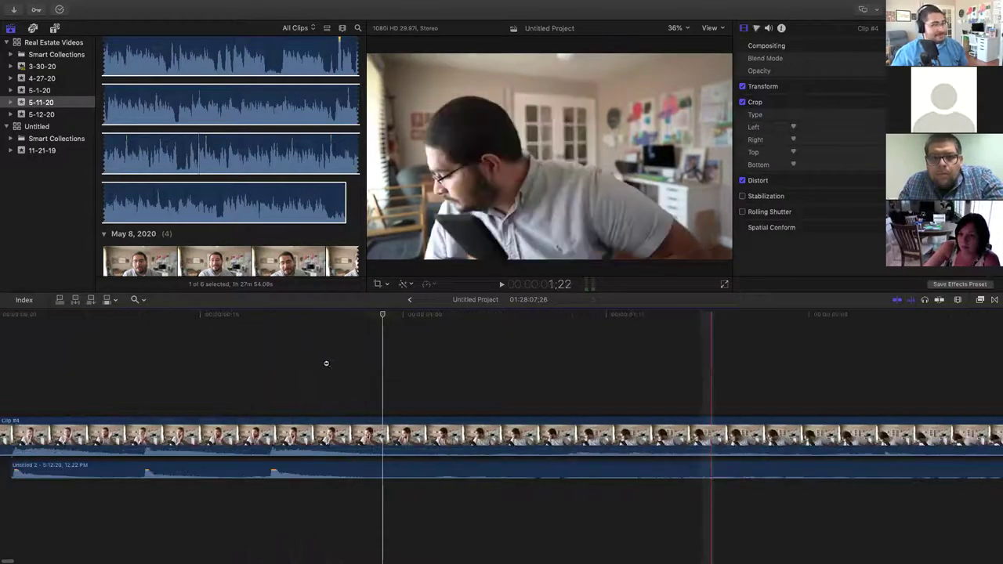
alt+click(329, 363)
alt+click(331, 363)
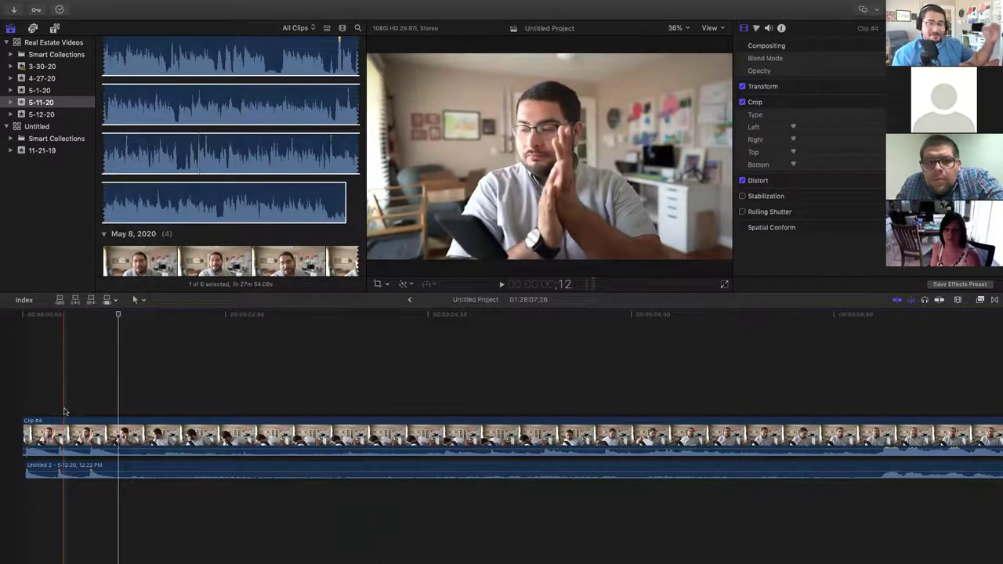
Step: Play Clip #4 and the Untitled 2 audio together from the first clap into the speech to check the sync
click(101, 441)
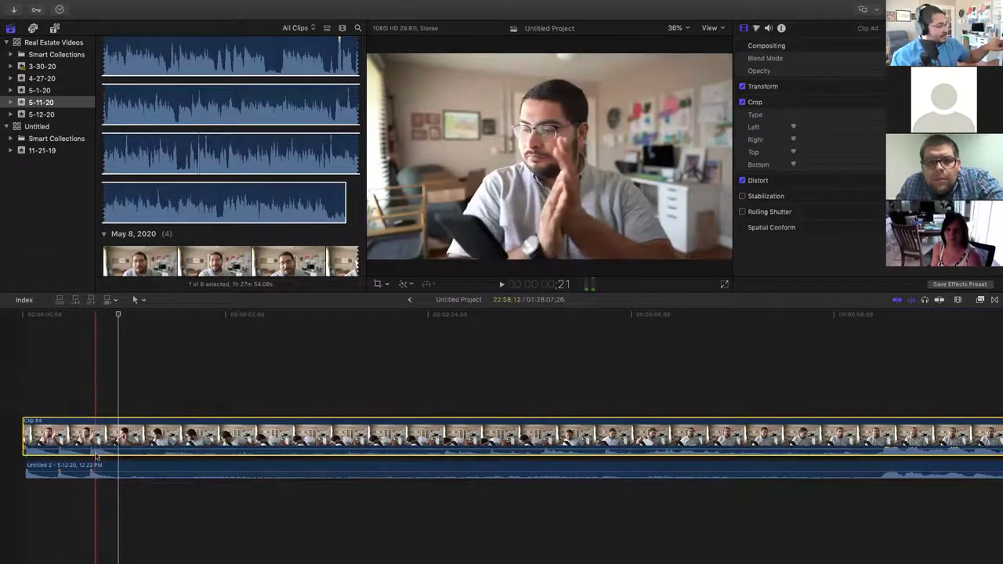
click(102, 468)
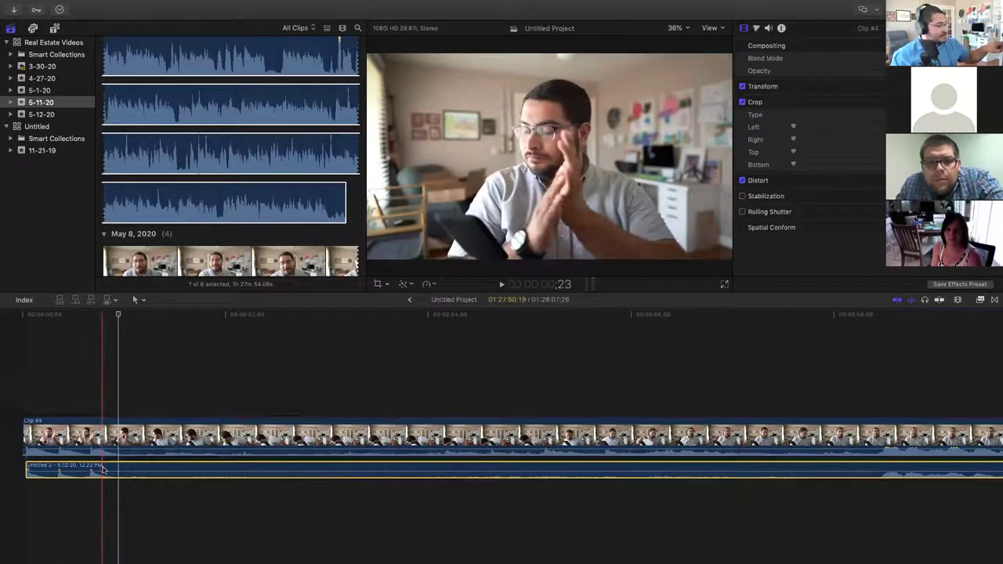
click(26, 404)
key(space)
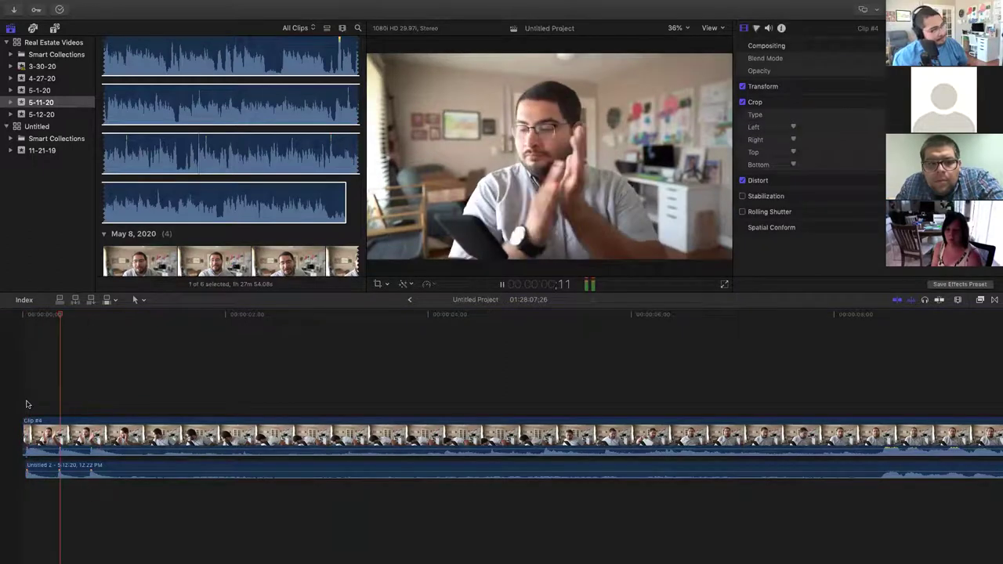
key(space)
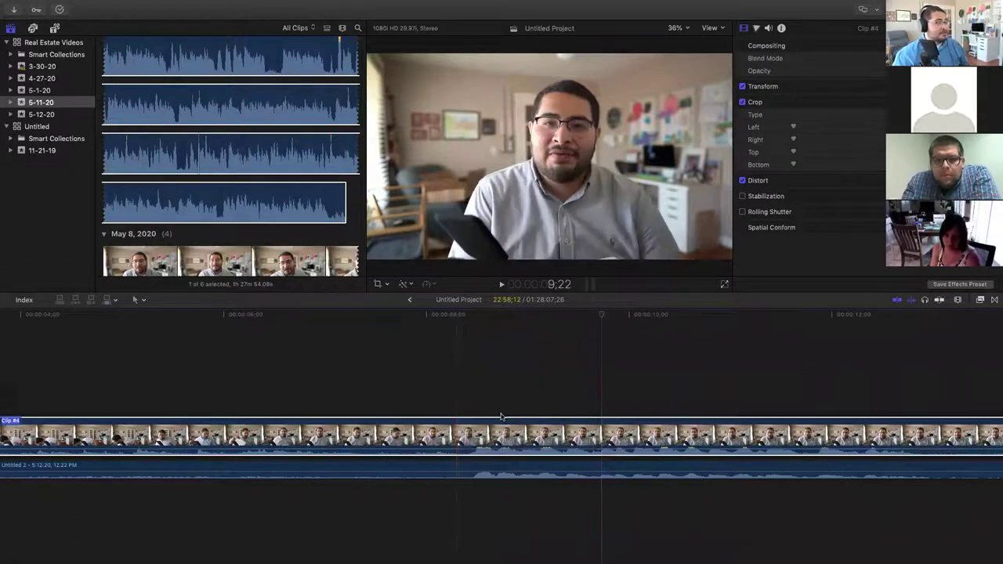
Step: Detach the camera audio from Clip #4 and disable the Untitled 2 audio clip
click(517, 407)
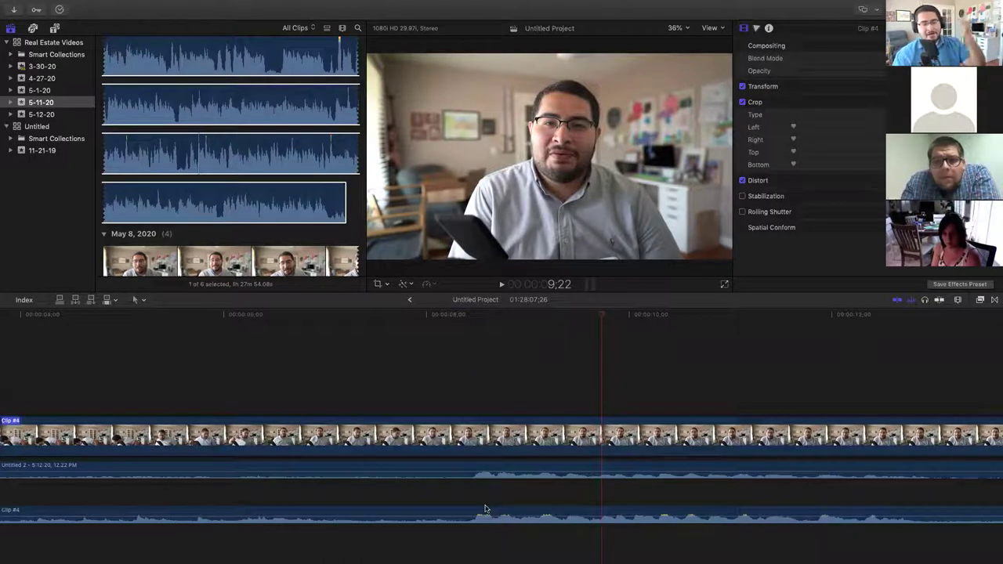
click(474, 470)
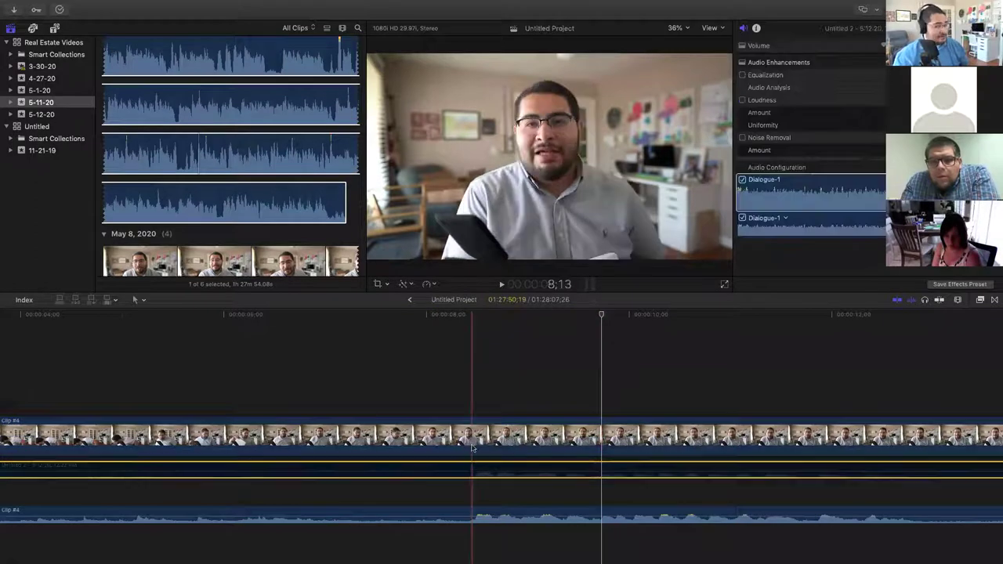
Step: Play the detached camera audio on its own from about 8;09, where the speech begins
click(458, 386)
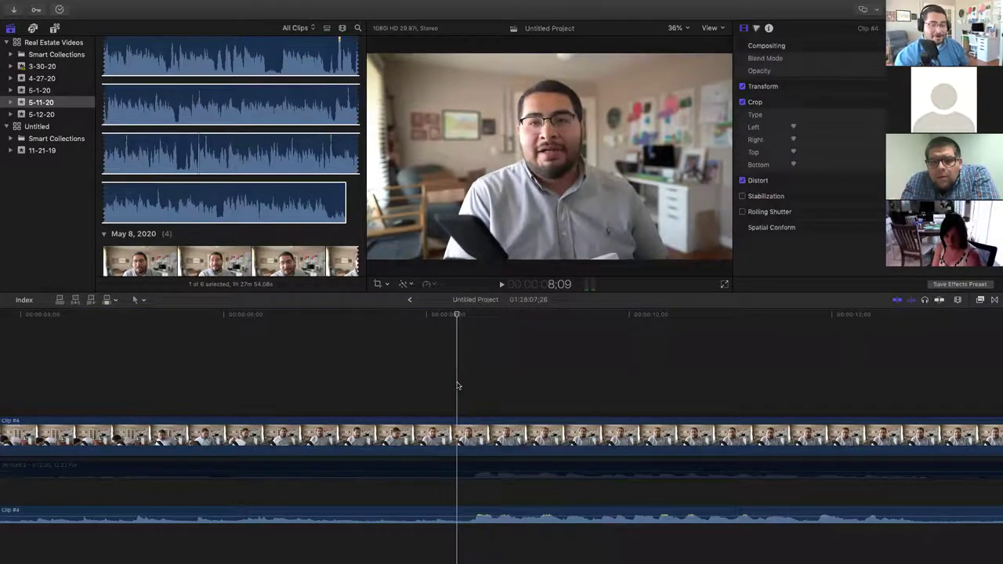
key(space)
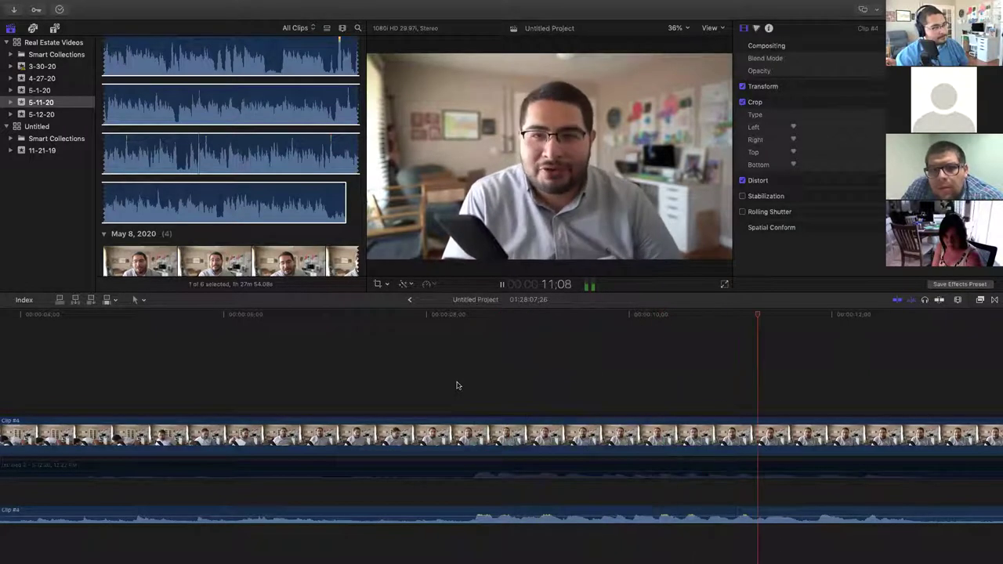
key(space)
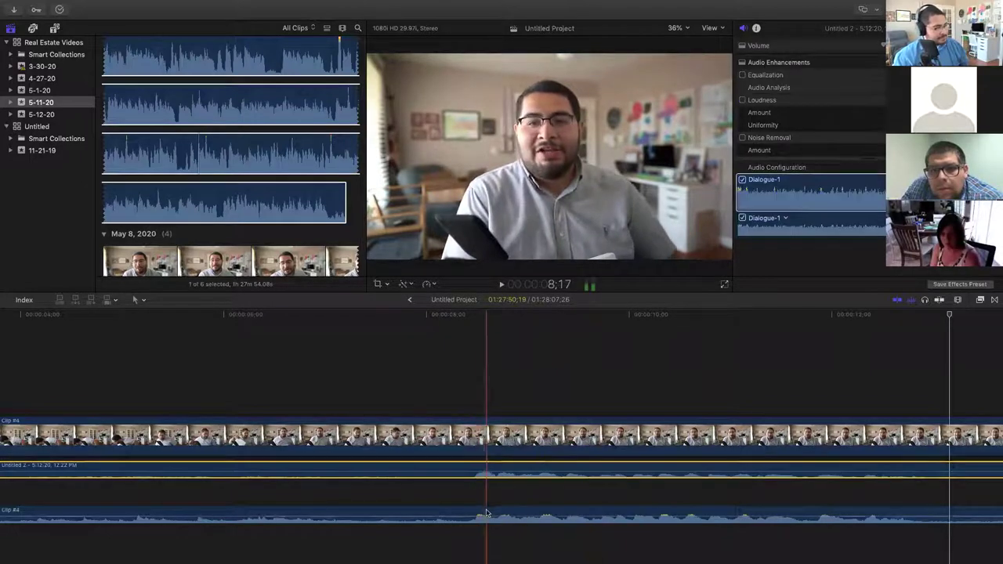
Step: With Untitled 2 enabled again and the detached camera audio disabled, play the speech to hear the separate recording alone
click(443, 370)
key(space)
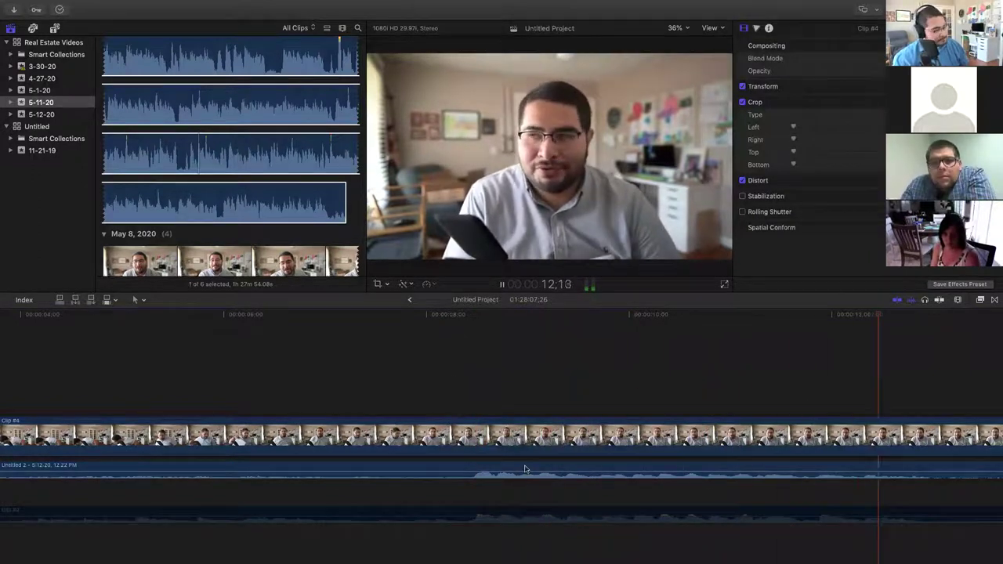
key(space)
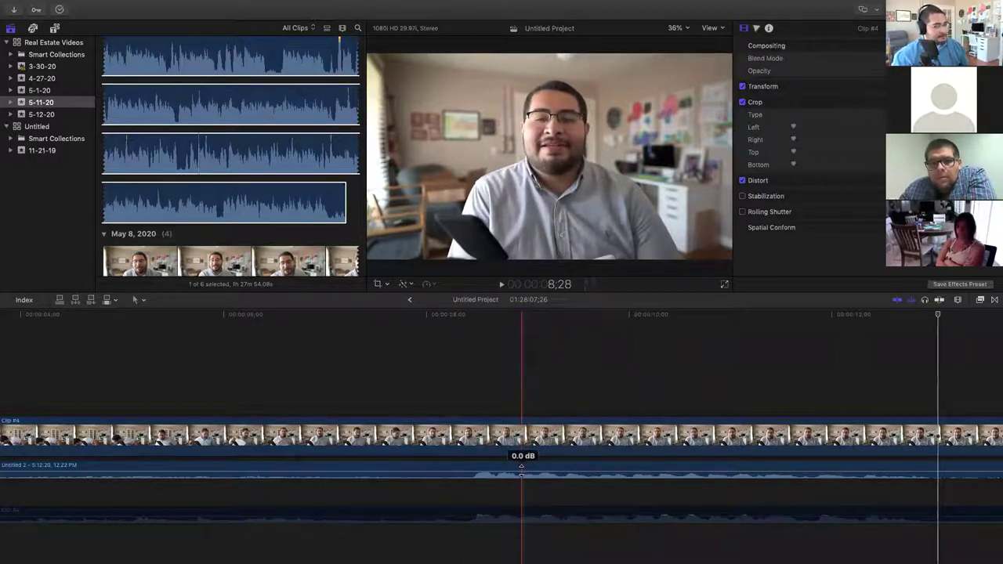
Step: Adjust the volume of the Untitled 2 audio clip to 1.0 dB
drag(525, 468, 531, 468)
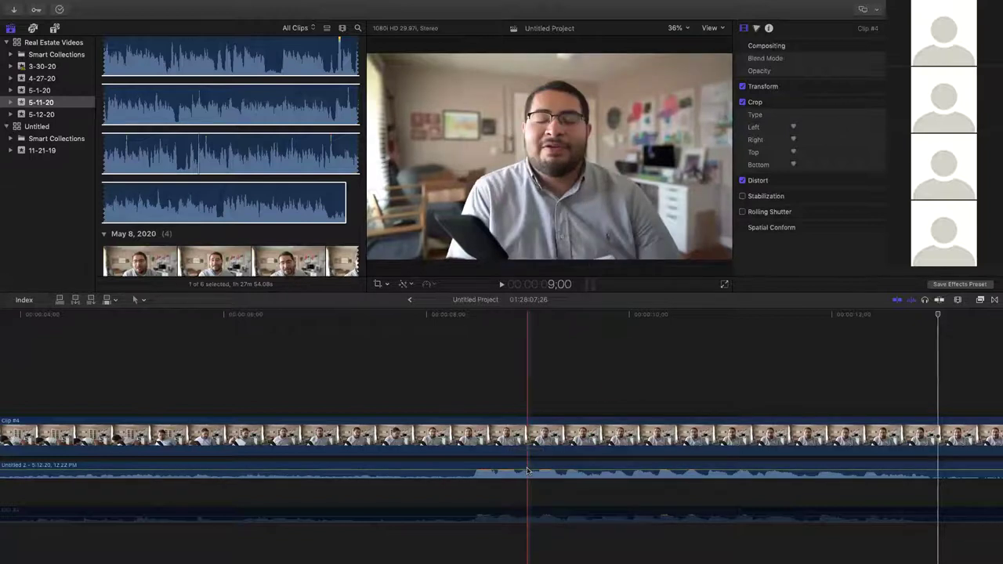
click(757, 28)
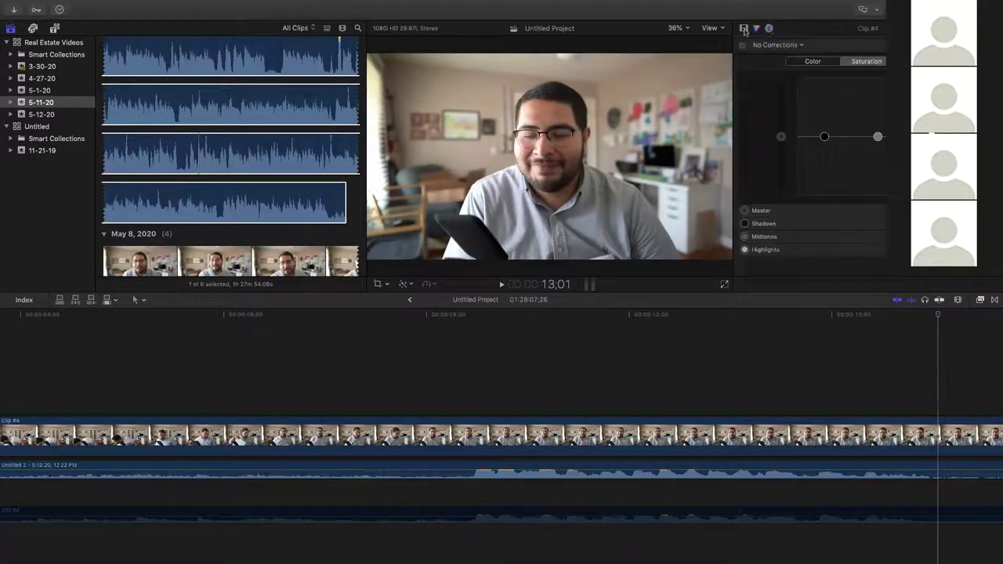
click(744, 29)
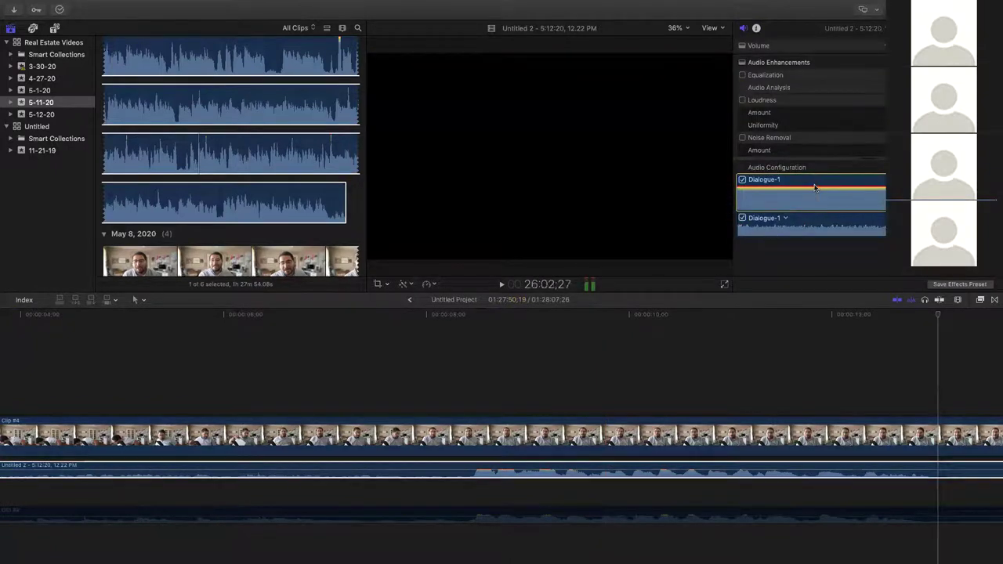
drag(519, 470, 518, 470)
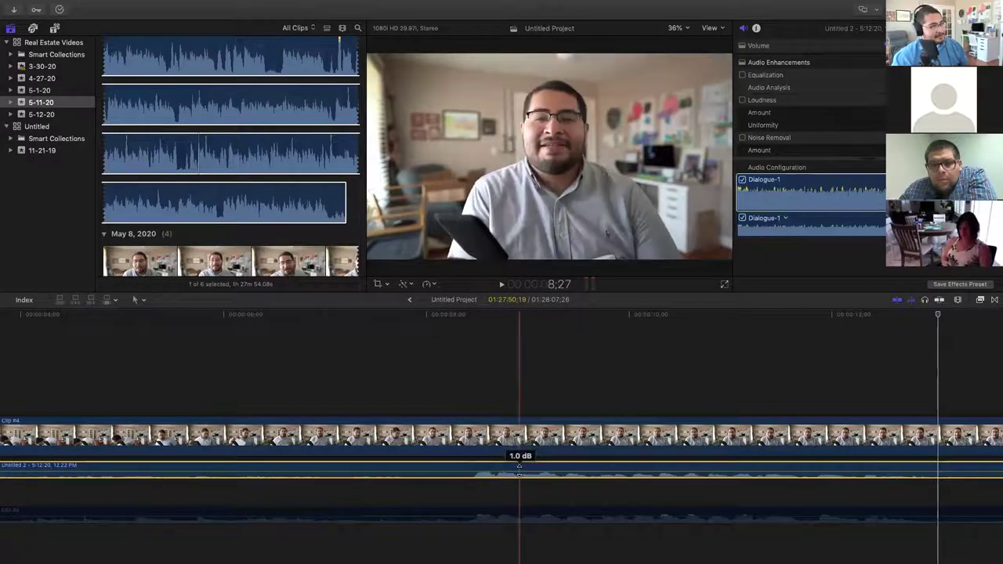
Step: Play the speech section again to listen to the Untitled 2 audio at its adjusted volume
click(459, 395)
key(space)
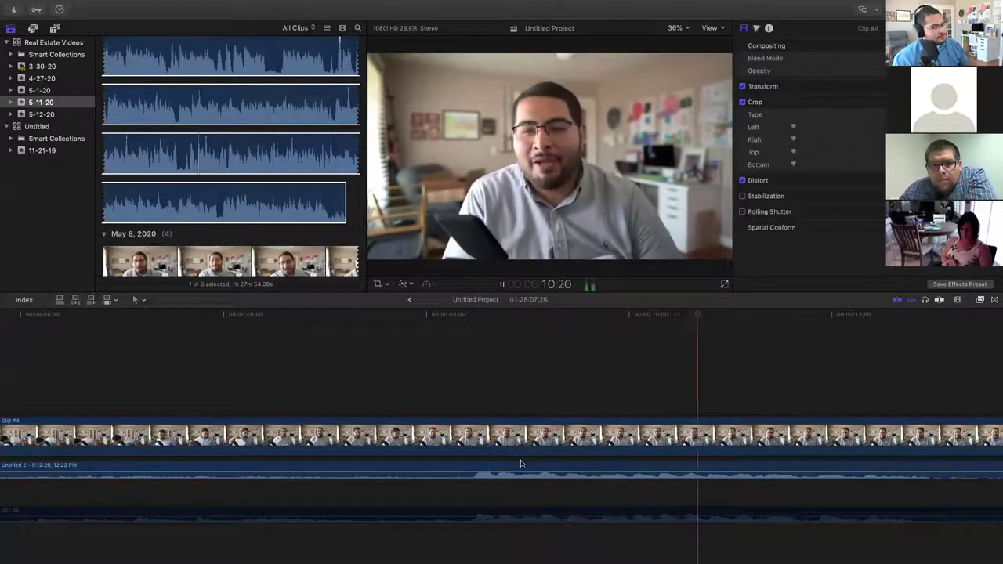
key(space)
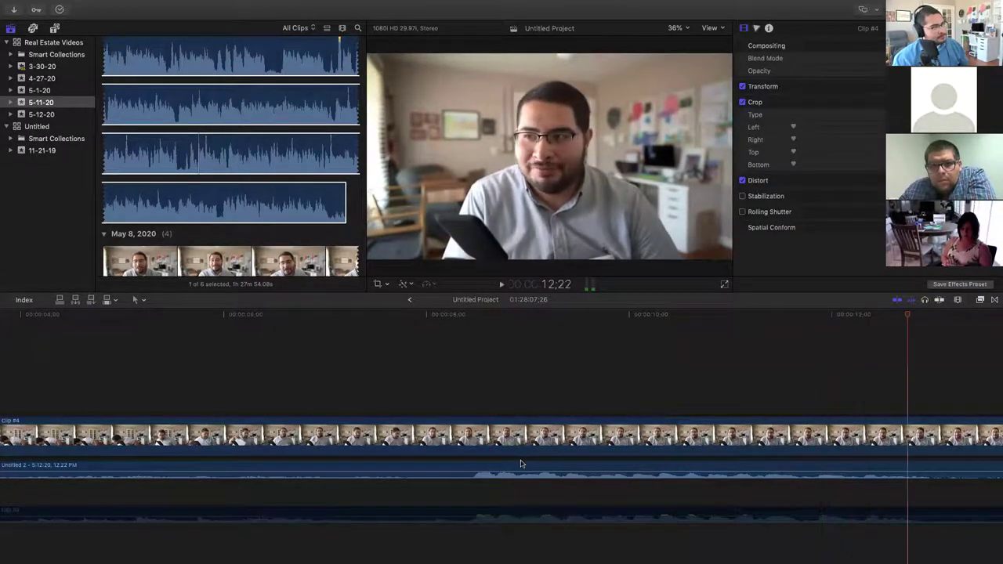
Step: Enable the detached Clip #4 audio again and play it together with Untitled 2 from the start of the speech
click(519, 513)
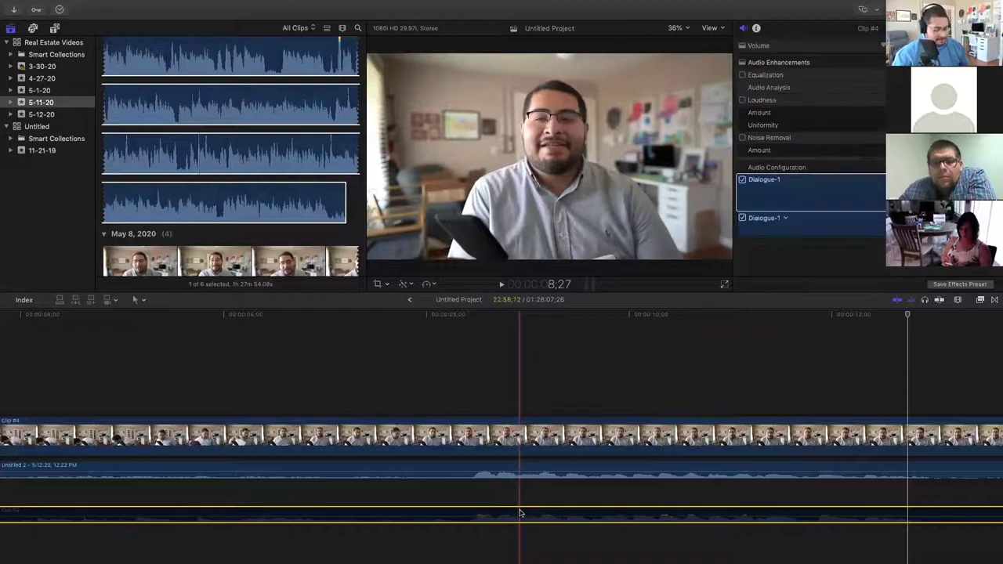
click(477, 390)
key(space)
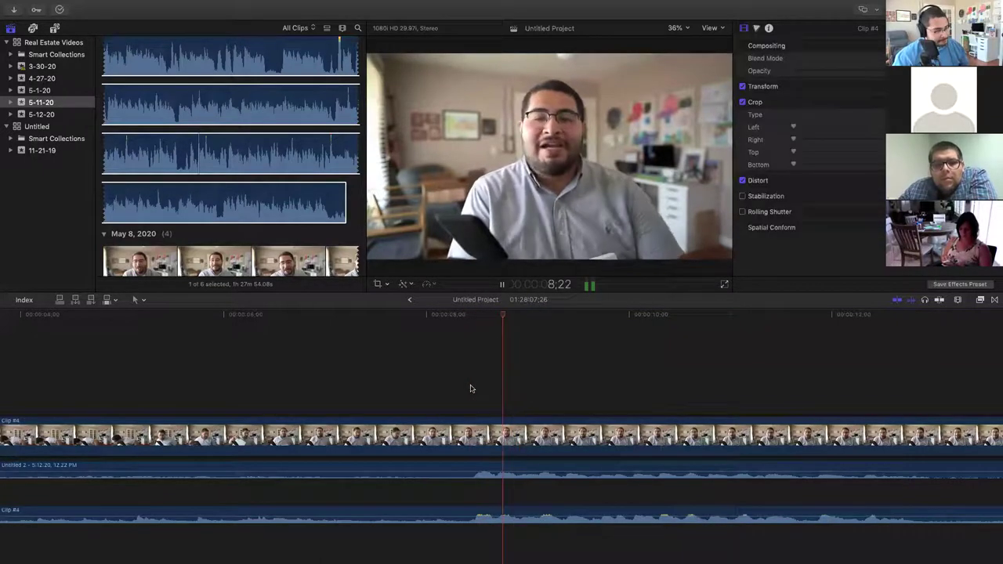
key(space)
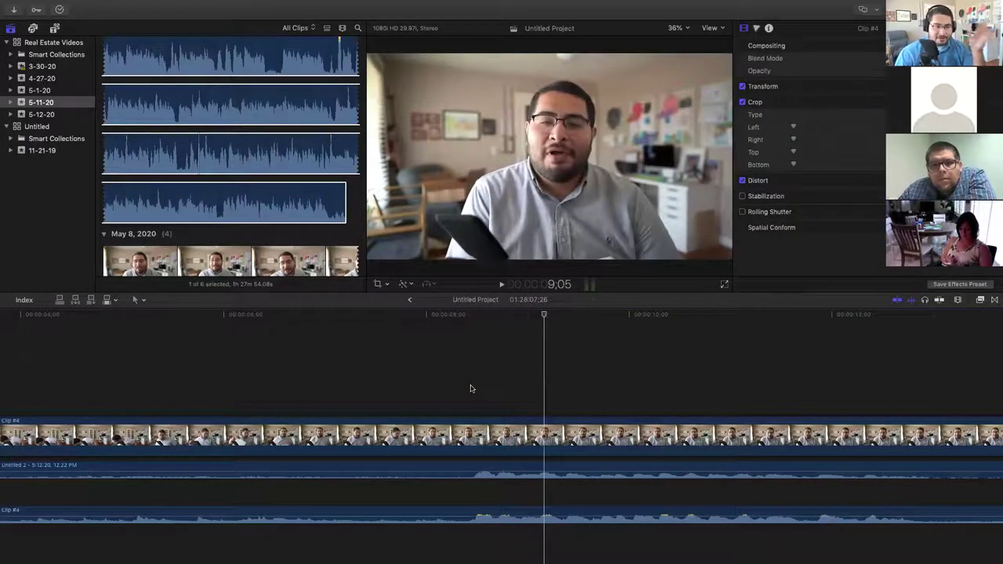
Step: Delete the detached Clip #4 camera audio from the timeline
click(421, 510)
key(Delete)
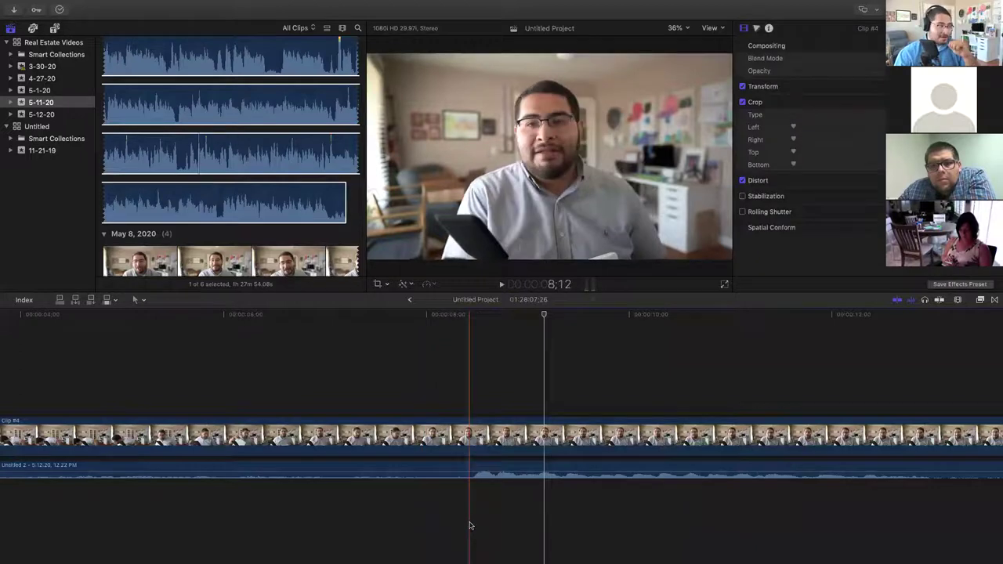
Step: Combine Clip #4 and the Untitled 2 audio into a compound clip named Untitled Project Clip in event 5-11-20
right_click(457, 436)
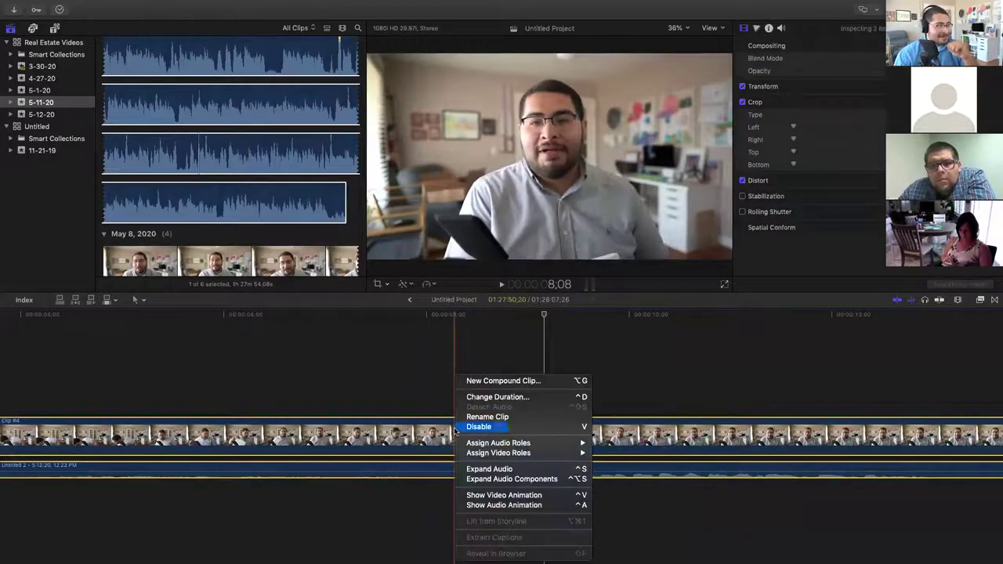
click(495, 382)
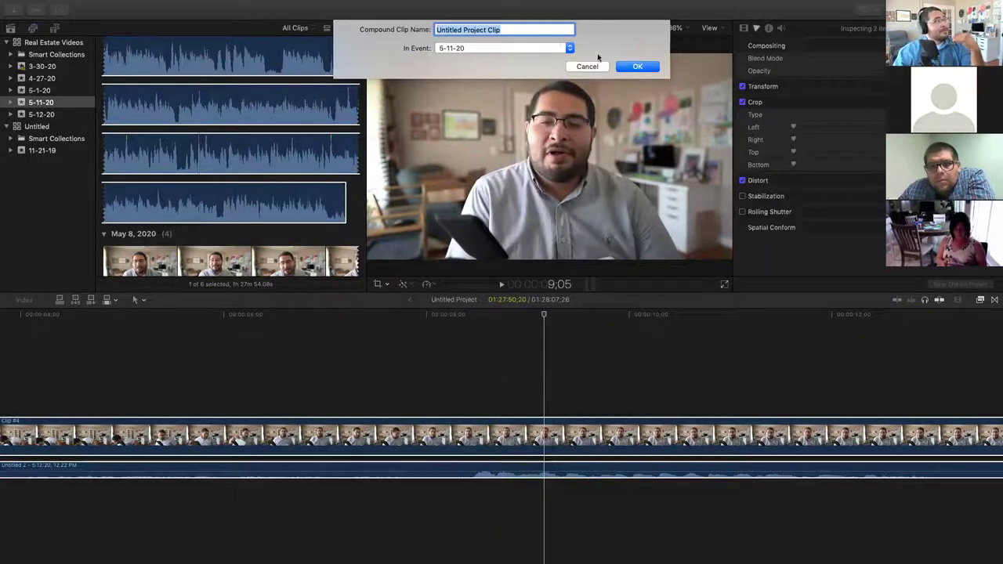
click(637, 66)
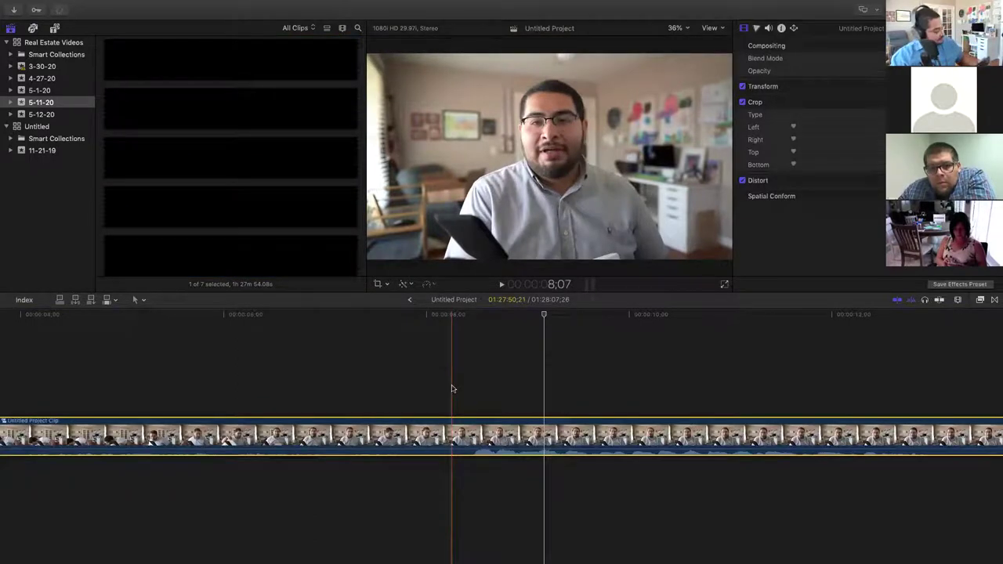
Step: Play the speech in the compound clip from about 8 to 12 seconds to check its sound and sync
click(461, 373)
key(space)
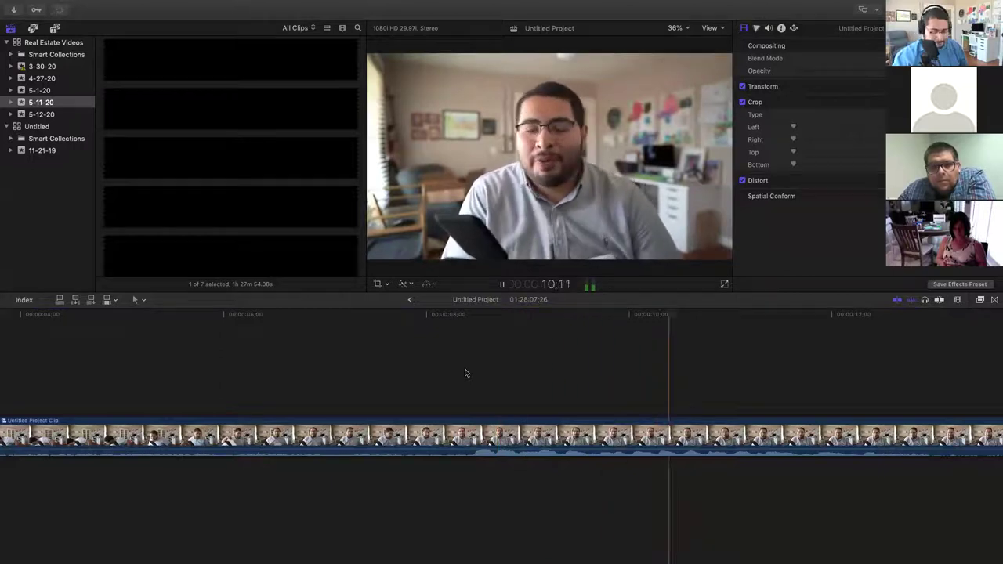
key(space)
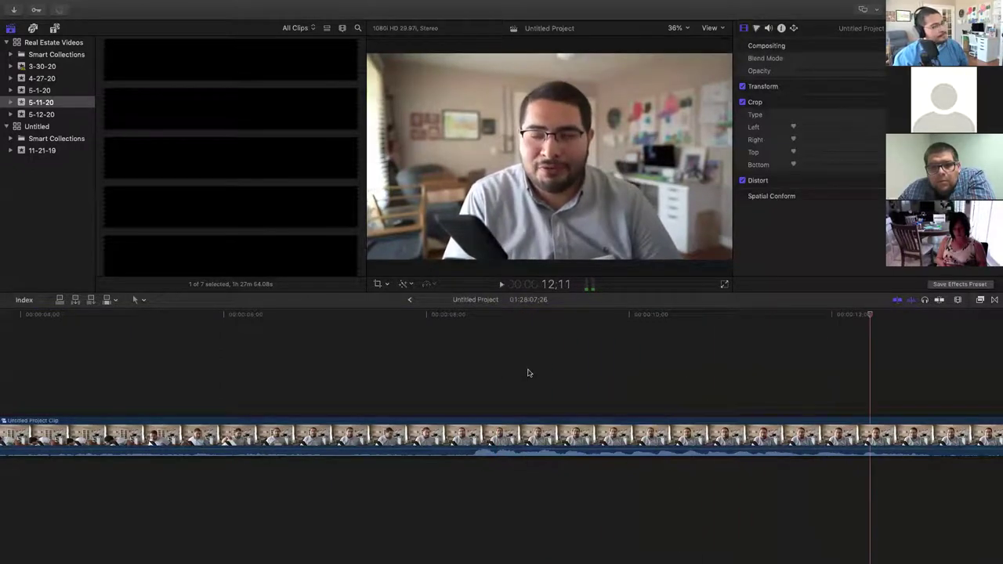
Step: Delete the leftover Untitled 2 audio clip attached below Untitled Project Clip near the 14-second mark
scroll(532, 373, right, 3)
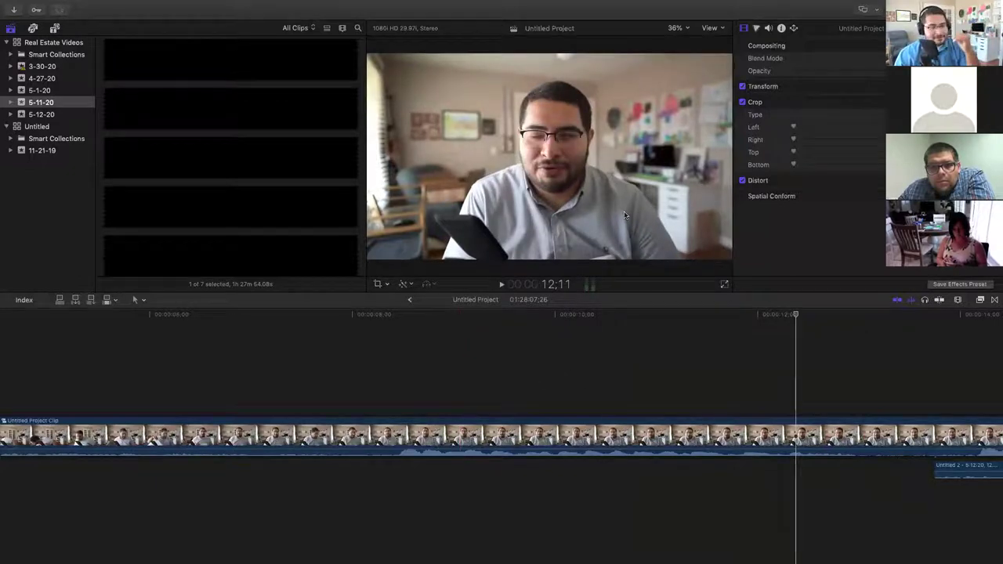
scroll(690, 388, right, 4)
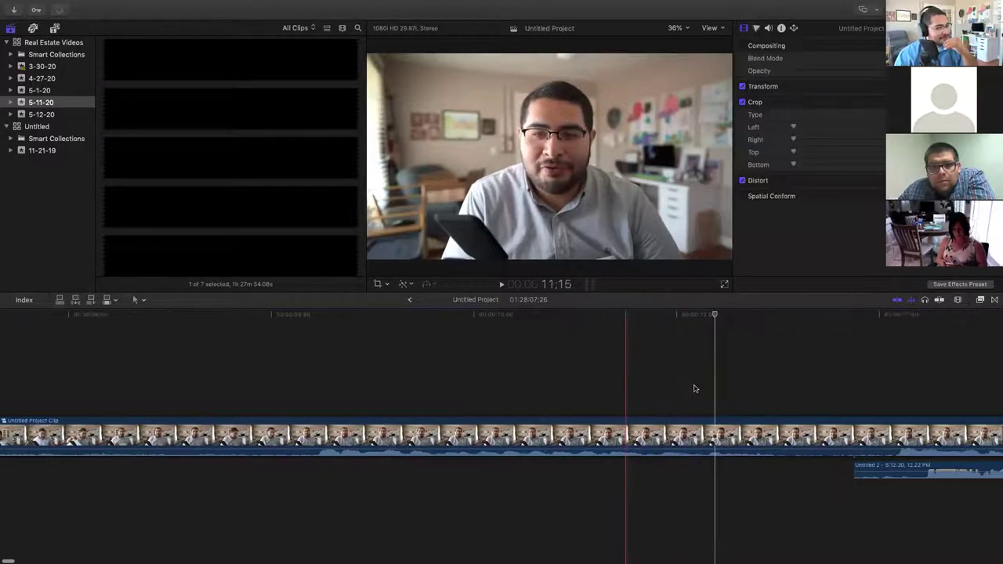
scroll(782, 413, right, 5)
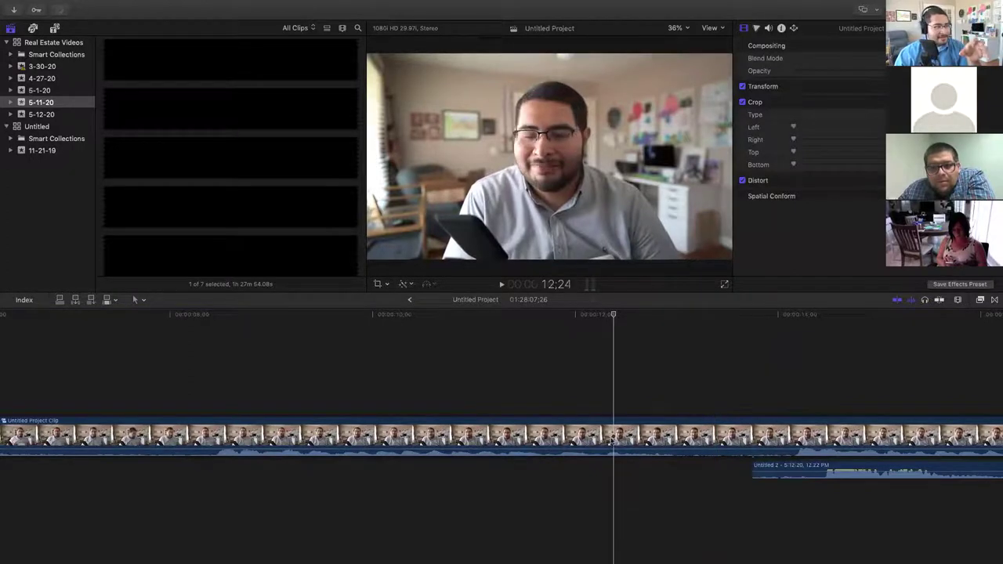
scroll(643, 439, right, 10)
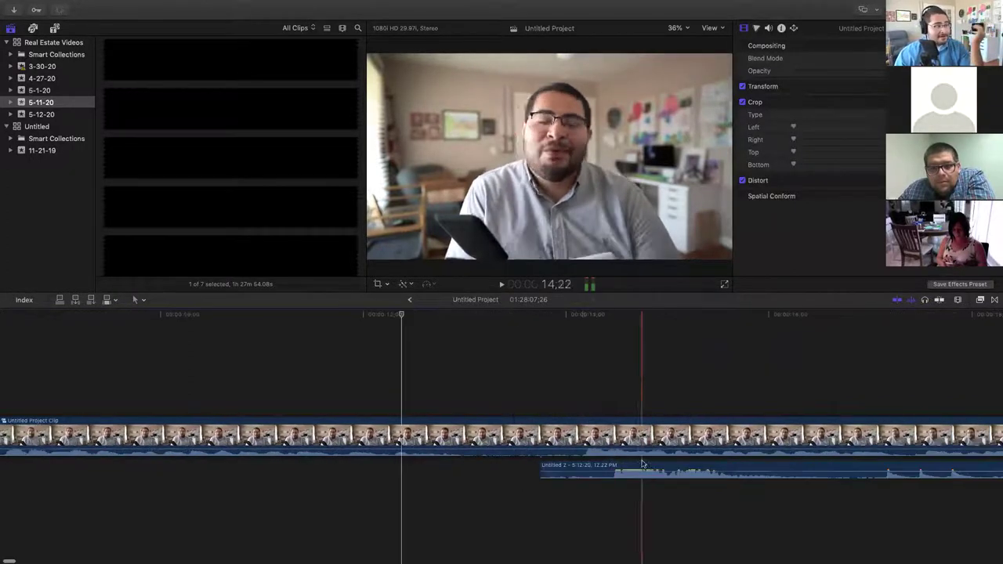
click(585, 468)
key(Delete)
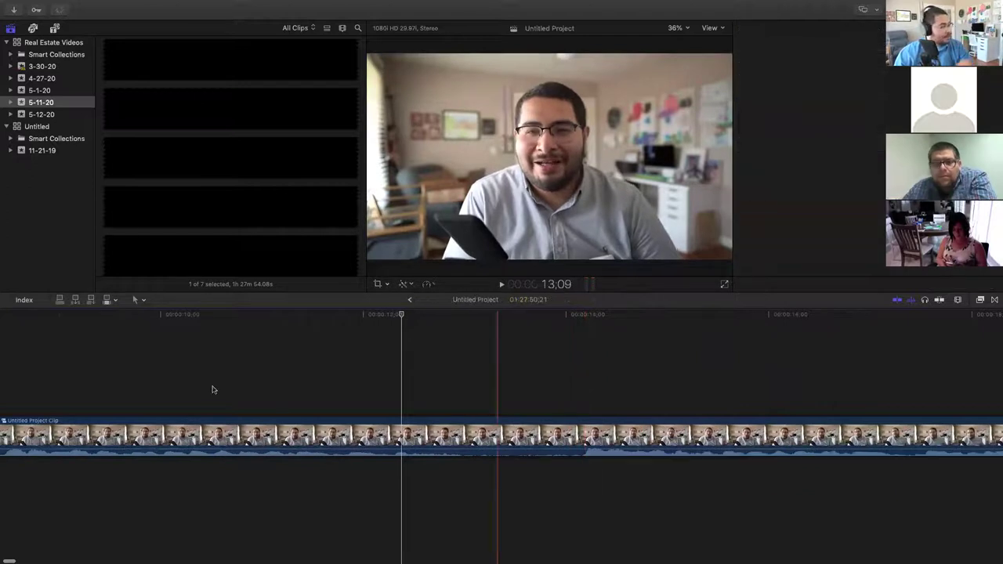
Step: Place the playhead where the speech begins in Untitled Project Clip, at 8;15
scroll(157, 387, right, 5)
click(253, 371)
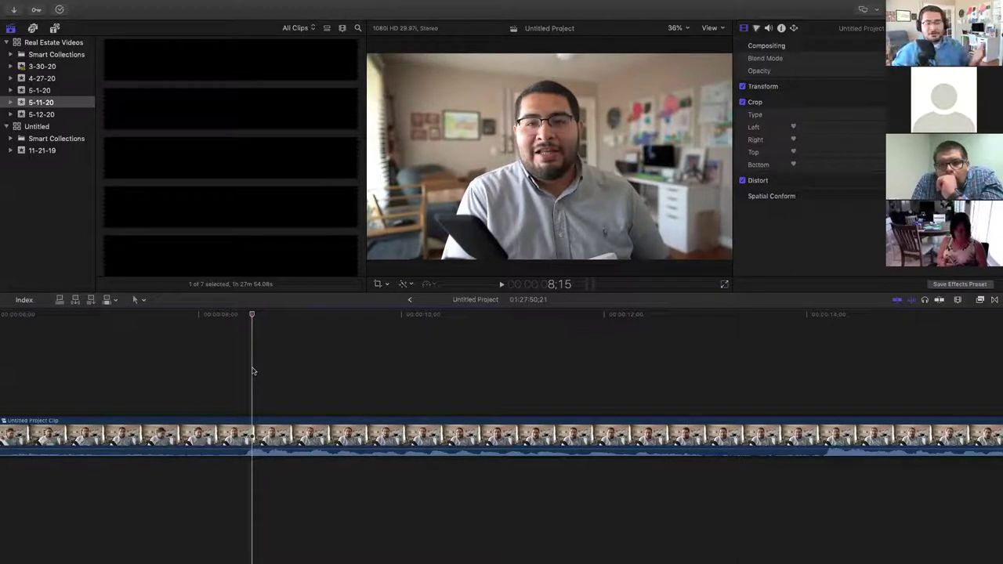
scroll(392, 385, right, 5)
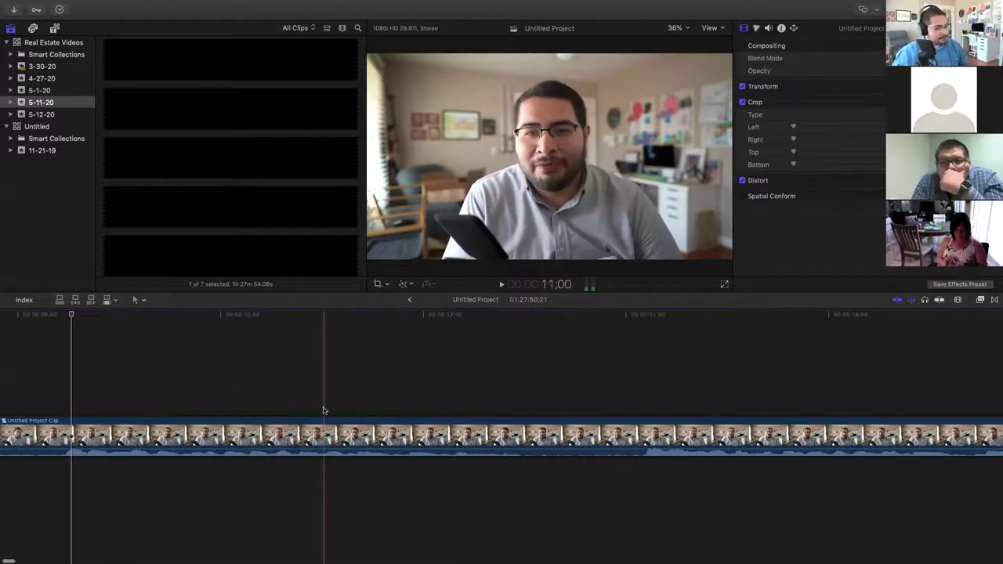
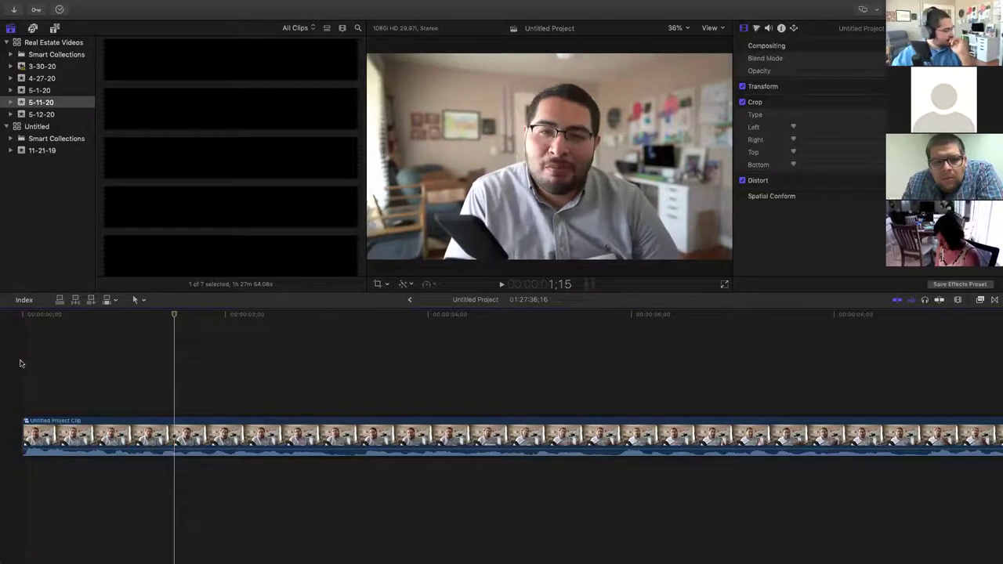
Step: Trim the start of Untitled Project Clip to a project length of 01:27:36;14 and play the opening words
drag(24, 435, 30, 435)
key(space)
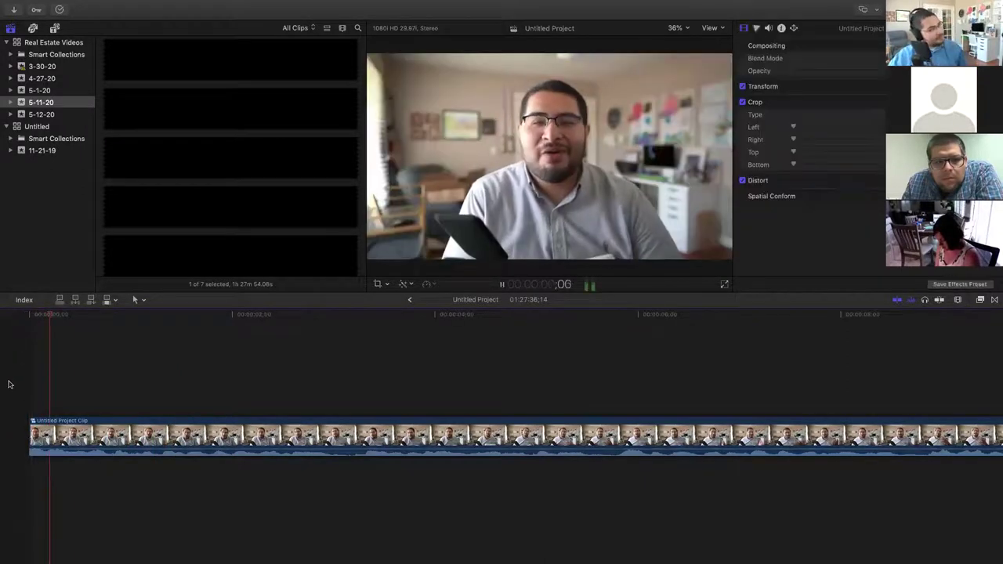
key(space)
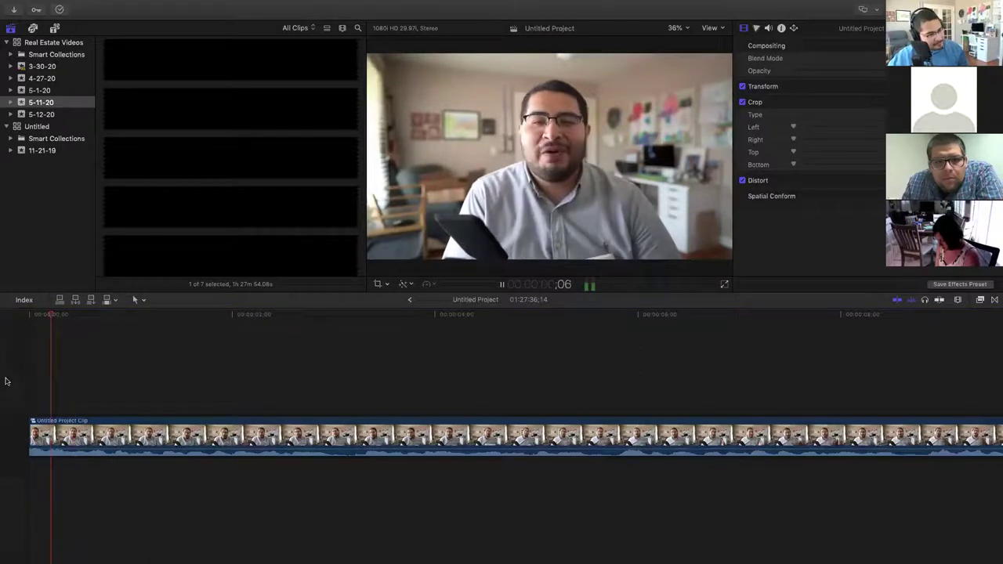
Step: Extend the start of Untitled Project Clip to a project length of 01:27:36;20 and play it from the beginning
drag(29, 435, 21, 428)
key(Home)
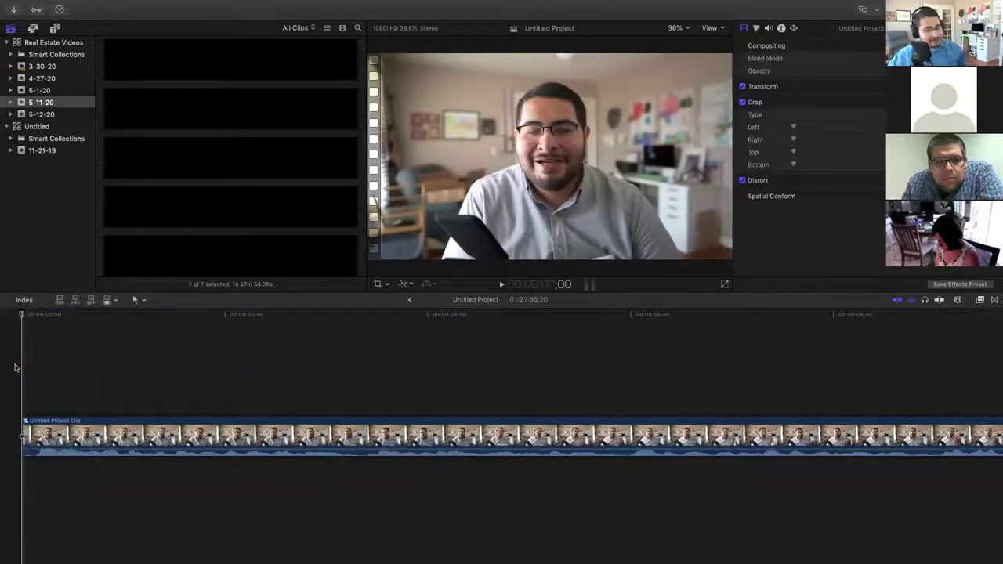
key(space)
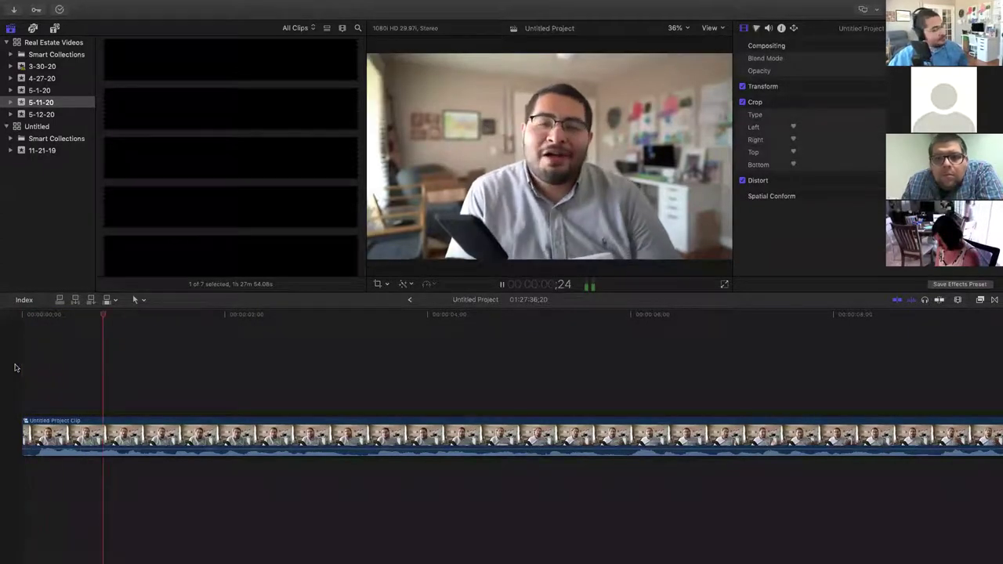
Step: Extend the start of Untitled Project Clip further to a project length of 01:27:37;02 and play the opening
drag(22, 429, 4, 429)
click(7, 383)
key(space)
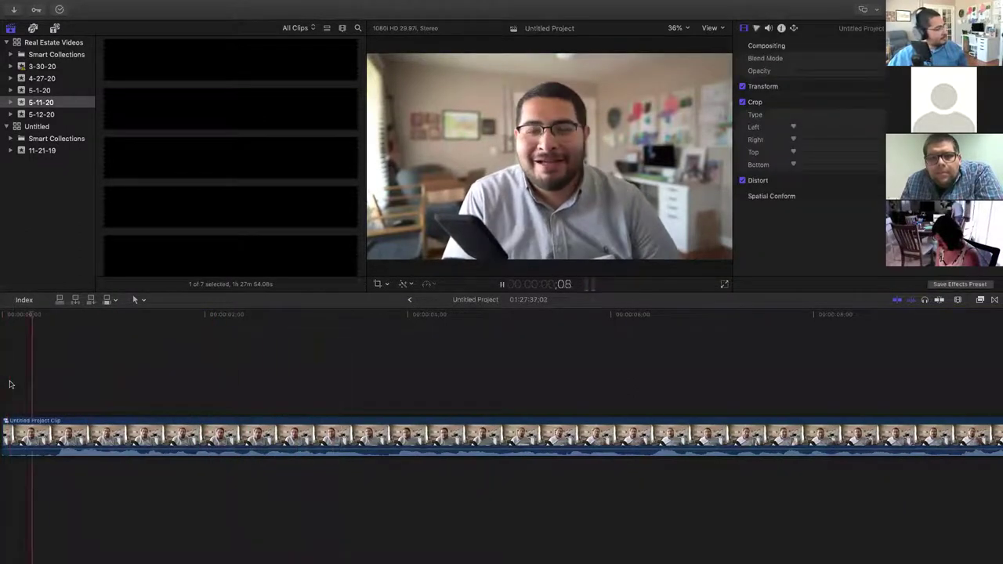
click(67, 433)
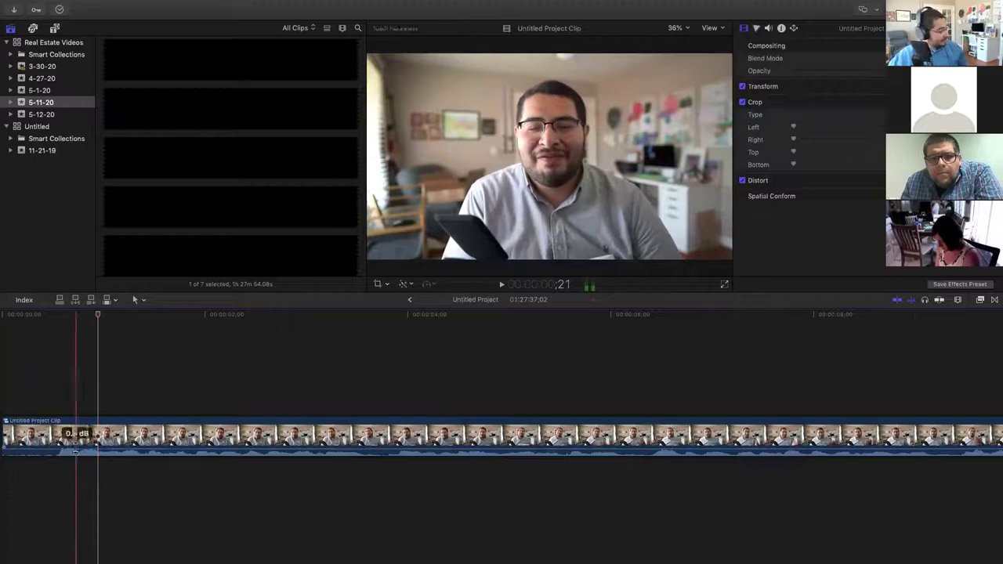
Step: Trim the start of Untitled Project Clip to a project length of 01:27:36;16 and play the opening words
drag(4, 435, 43, 435)
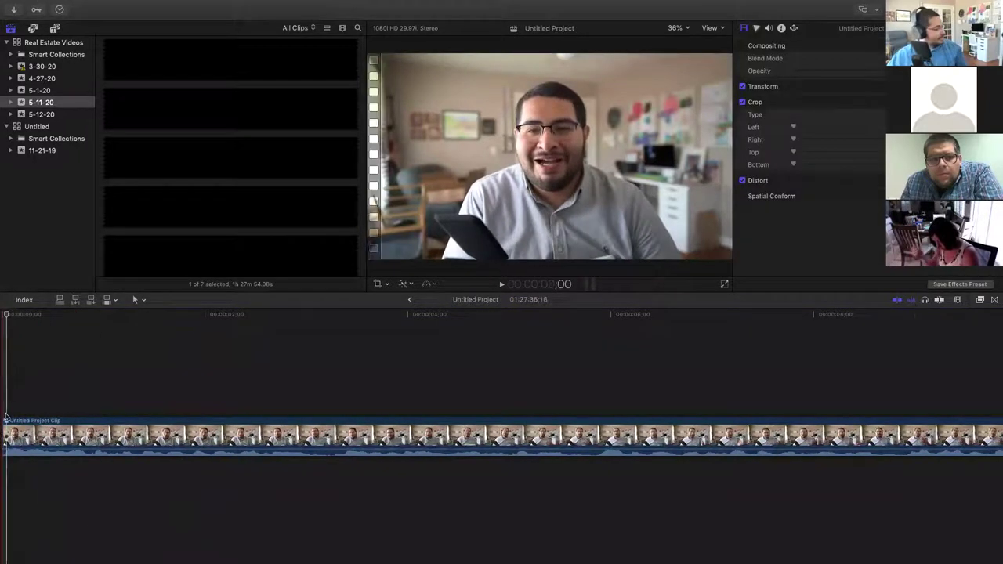
key(space)
key(space)
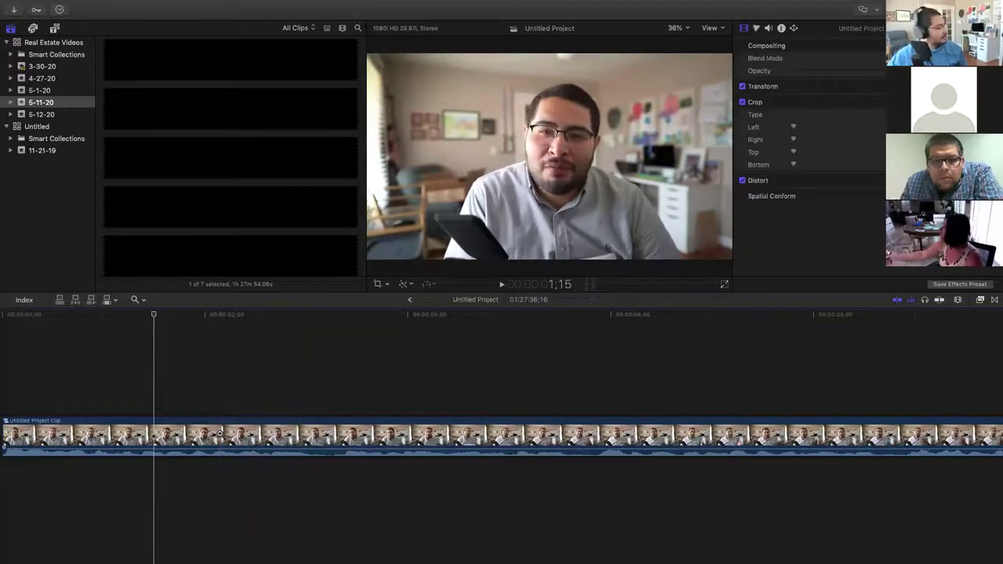
Step: Review the speech from the start of the clip, skipping ahead to about 17 seconds to listen there
key(super+minus)
click(48, 393)
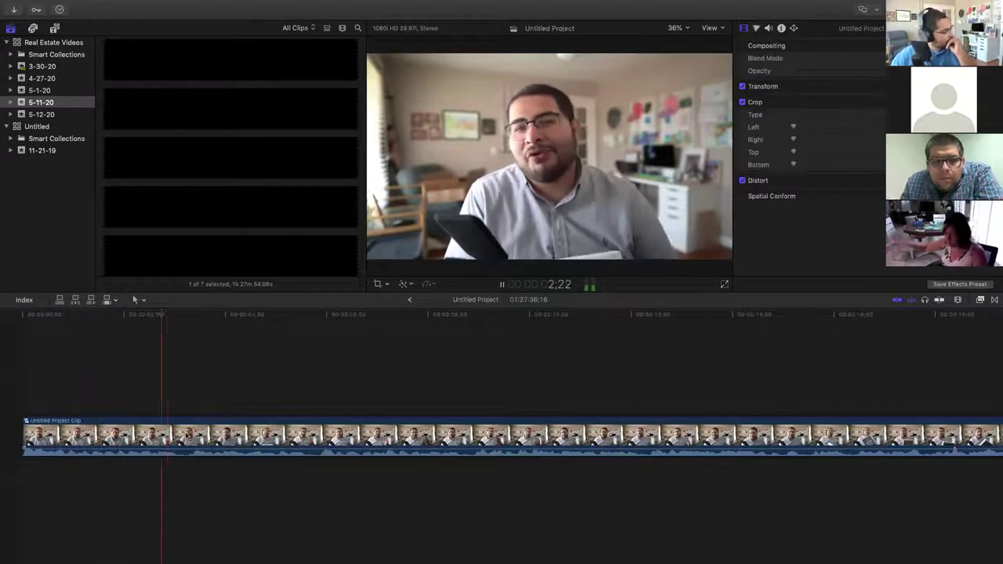
scroll(177, 433, right, 3)
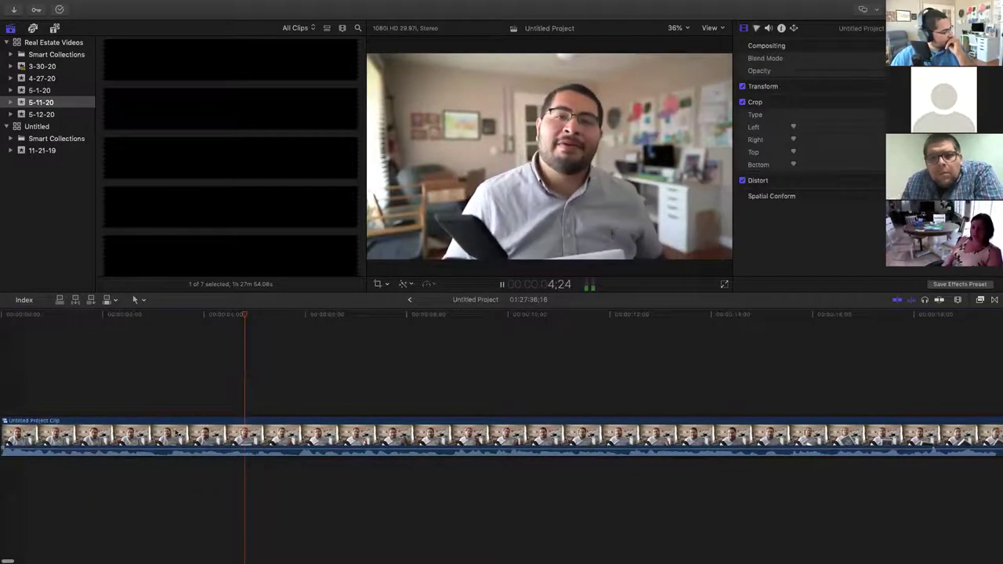
scroll(176, 433, right, 3)
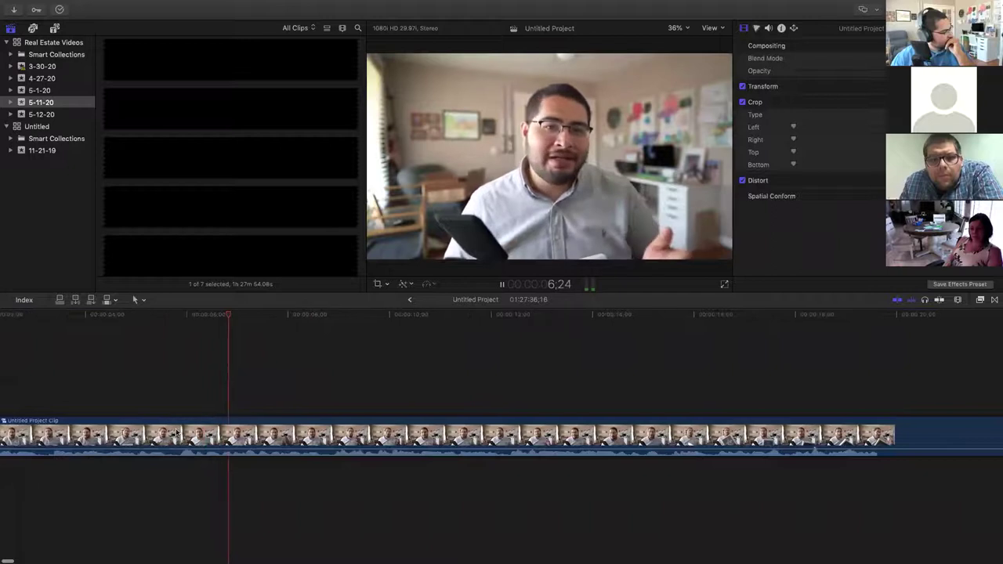
scroll(177, 436, right, 2)
scroll(177, 434, right, 3)
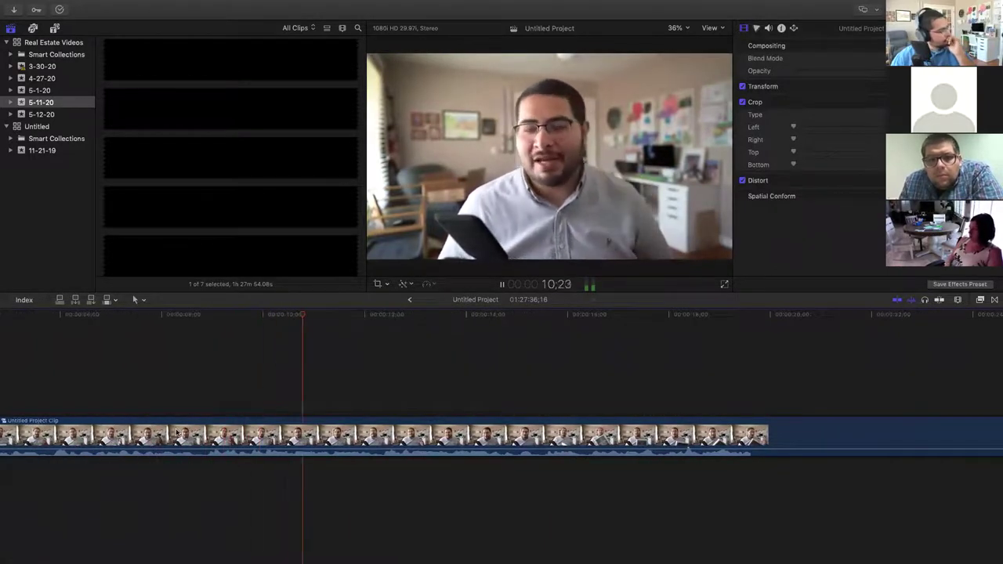
scroll(179, 433, right, 4)
click(529, 357)
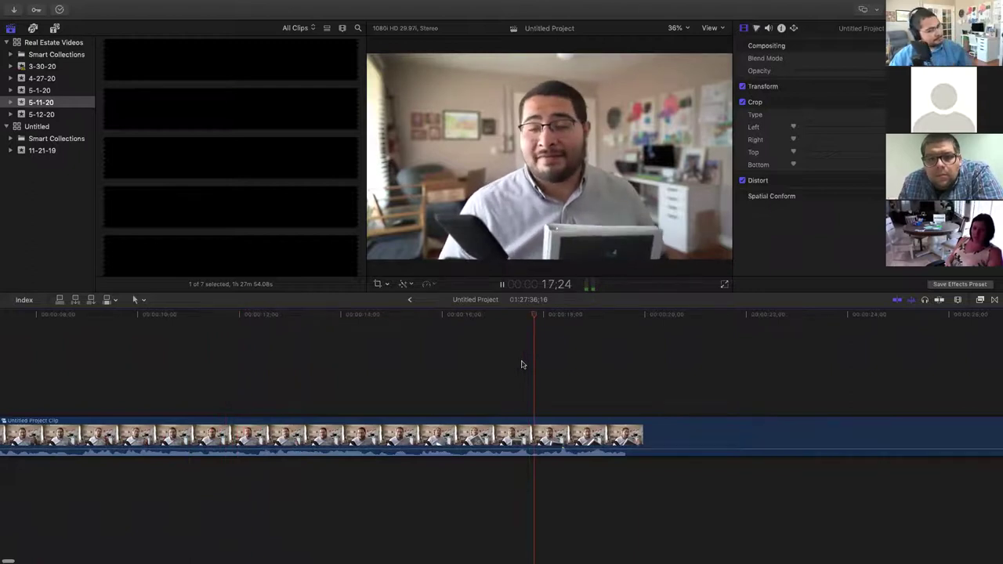
Step: Skip ahead to about 29 seconds and listen to that passage of the speech
scroll(522, 365, right, 3)
scroll(666, 380, right, 4)
scroll(663, 379, right, 1)
click(653, 380)
scroll(654, 381, right, 8)
scroll(655, 381, right, 6)
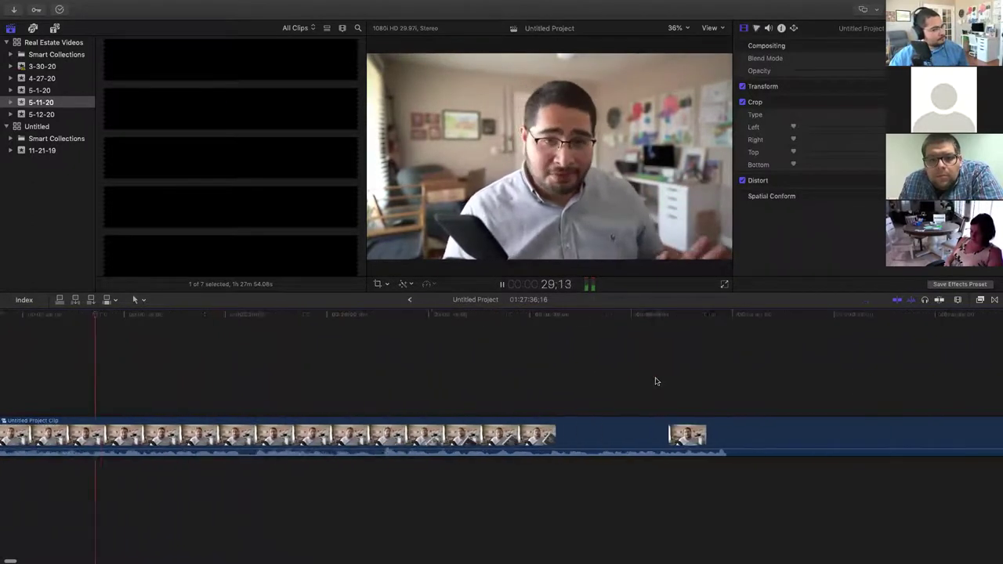
scroll(582, 386, right, 4)
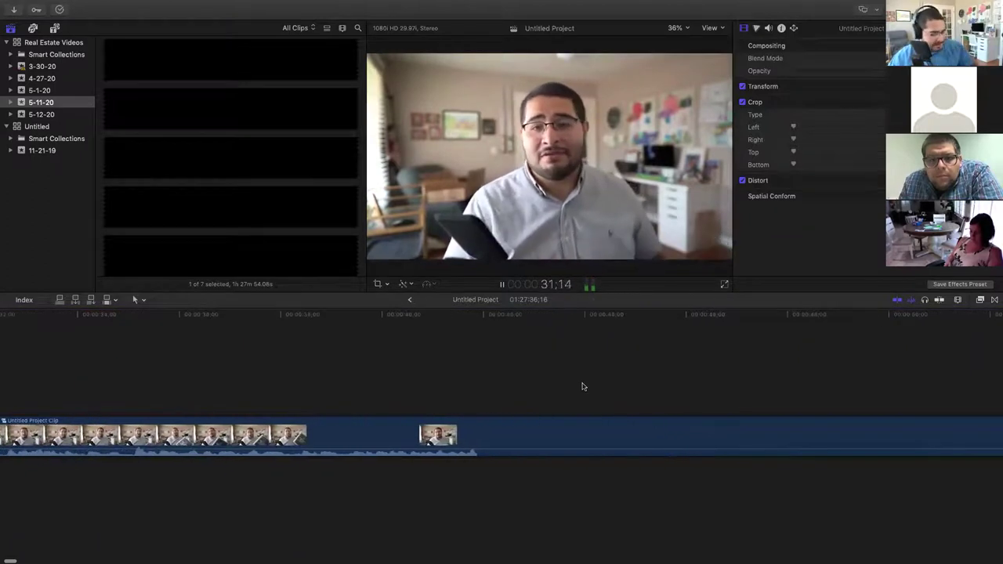
scroll(582, 386, right, 8)
key(space)
Step: Skim the footage from about 45 seconds to 1:57, listening for a pause or mistake near two minutes
scroll(582, 387, right, 8)
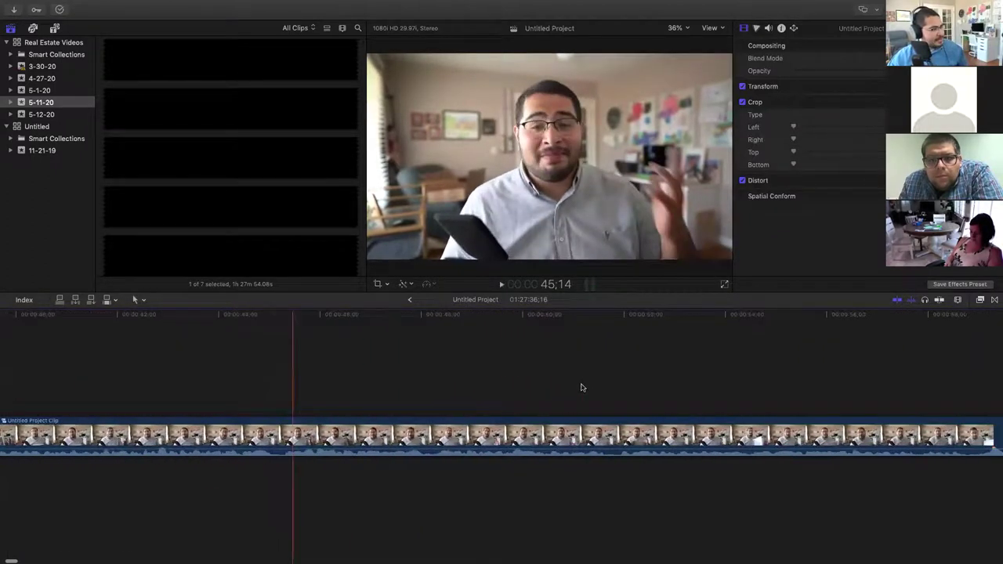
scroll(581, 388, right, 10)
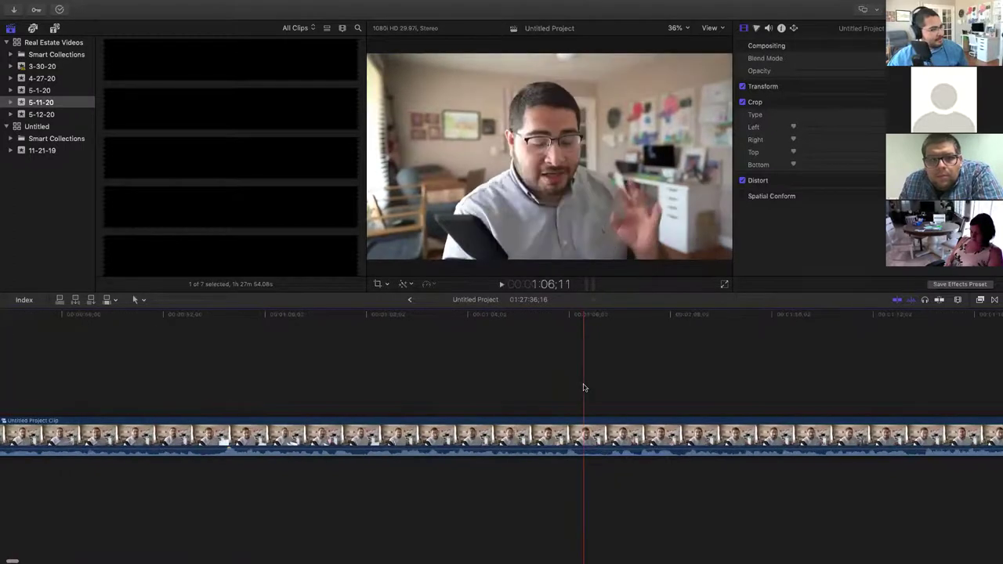
scroll(583, 388, right, 10)
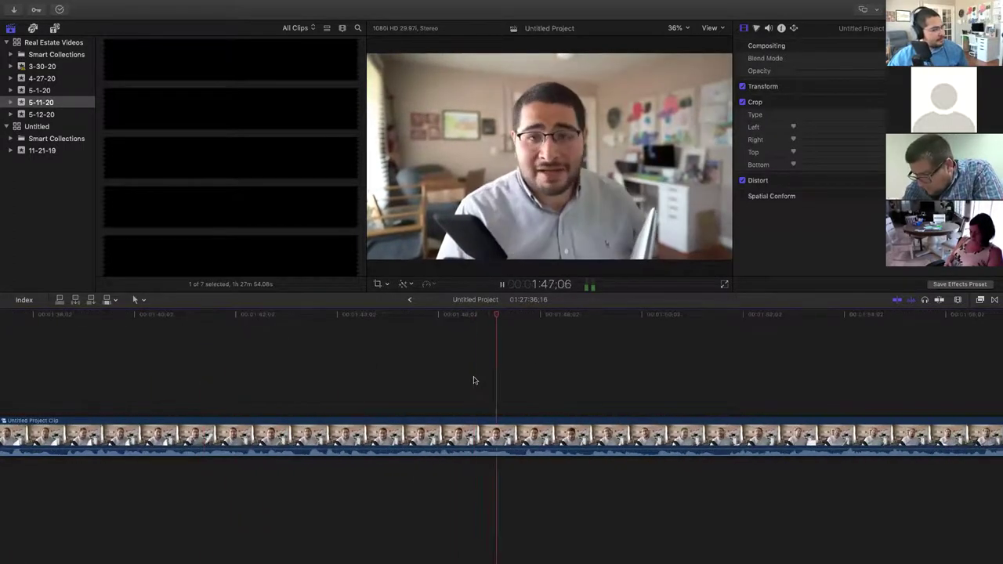
scroll(473, 381, right, 10)
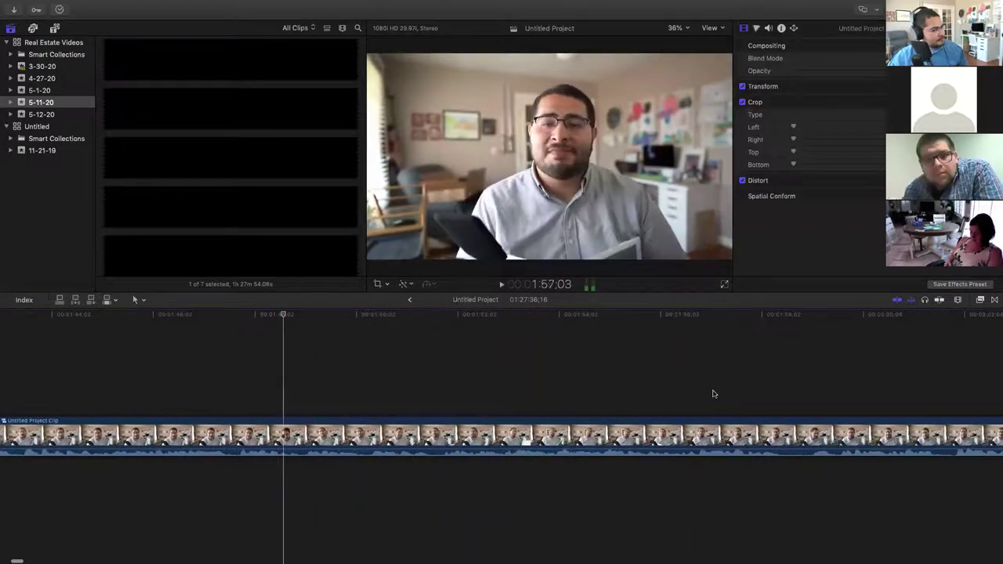
key(space)
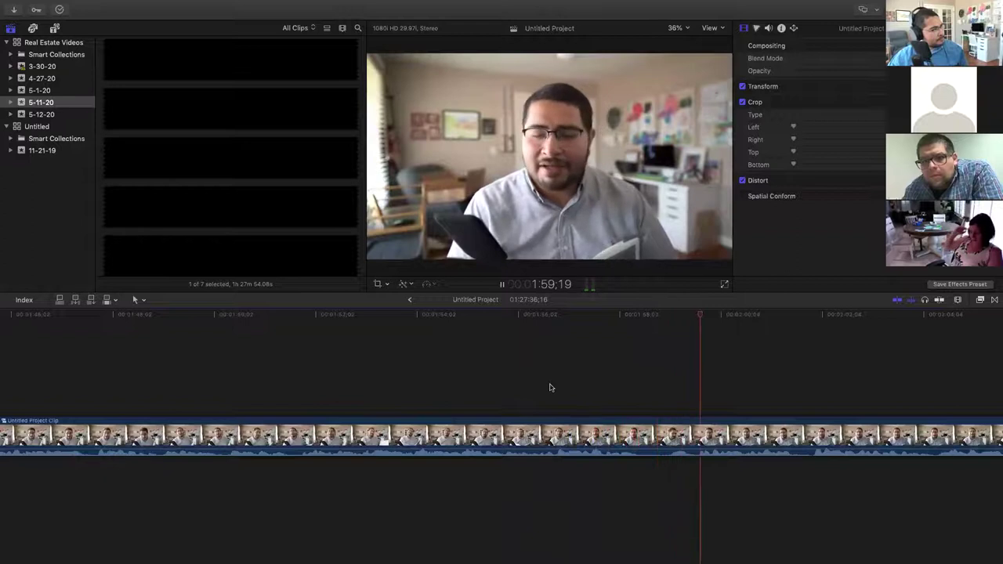
key(space)
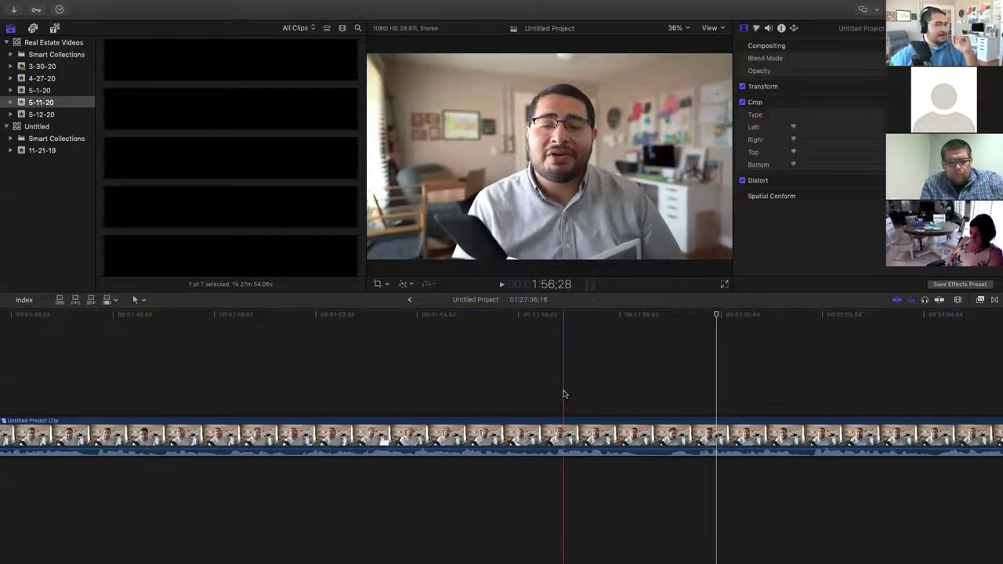
Step: Examine the pause in the speech just after 1:57 at a closer timeline scale by playing it back
click(575, 398)
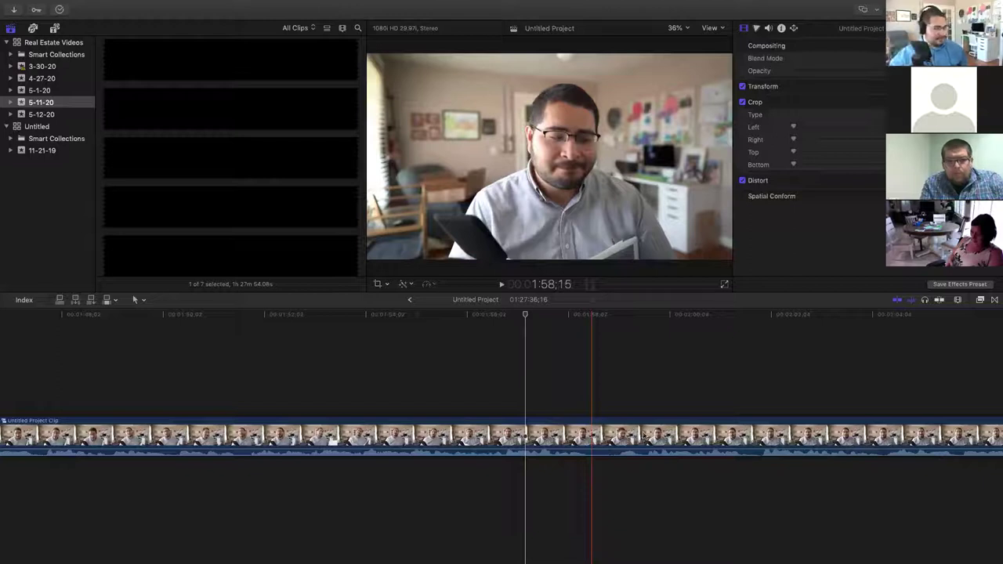
key(super+equal)
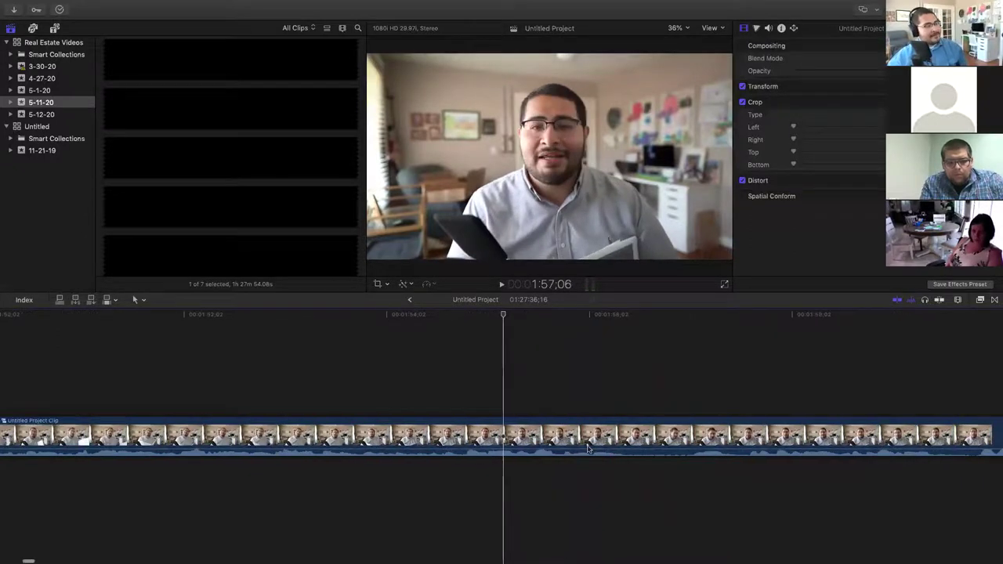
scroll(588, 449, right, 5)
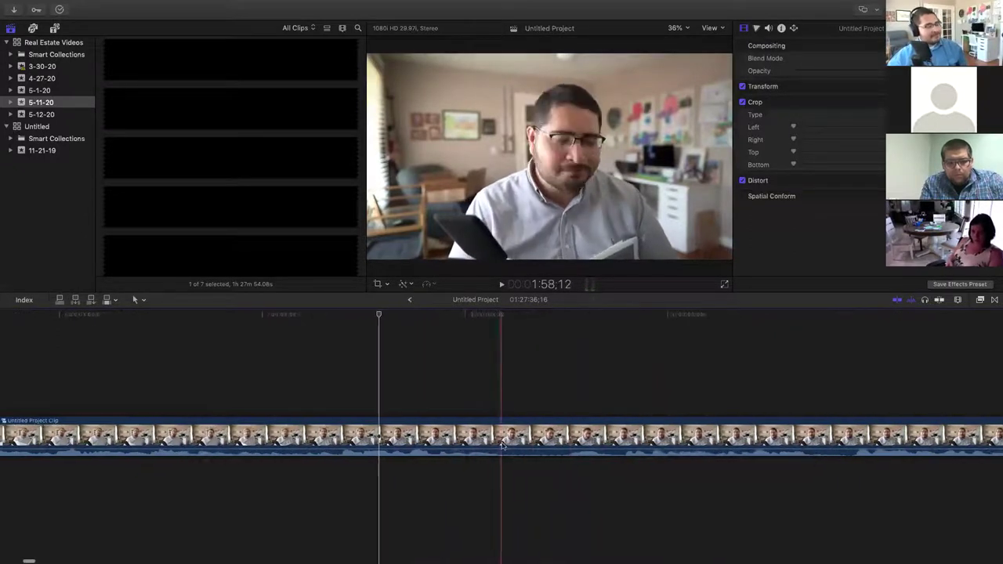
click(337, 394)
key(space)
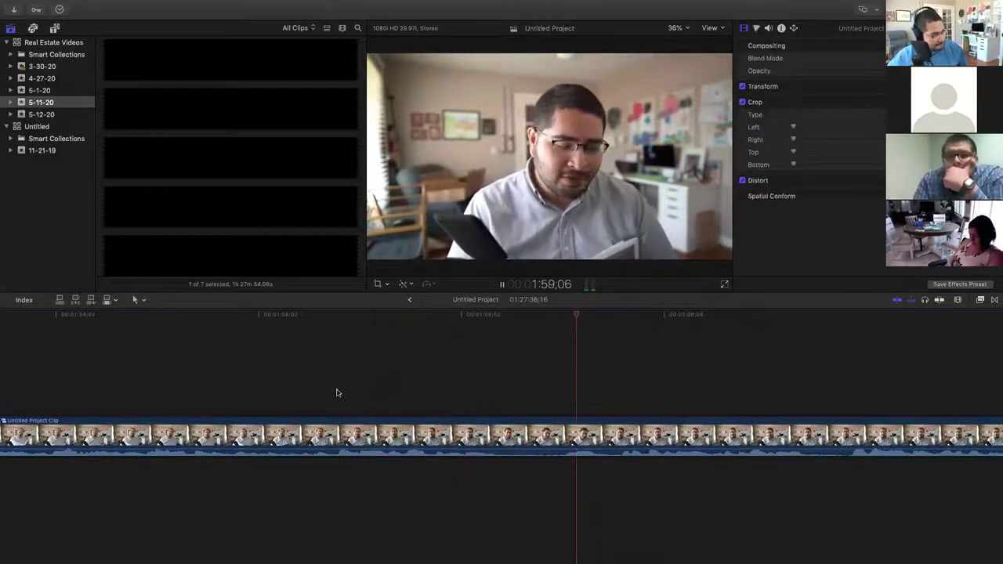
Step: Split the compound clip at about 1:58;12 and 1:59;19 and delete the pause between the two cuts
key(space)
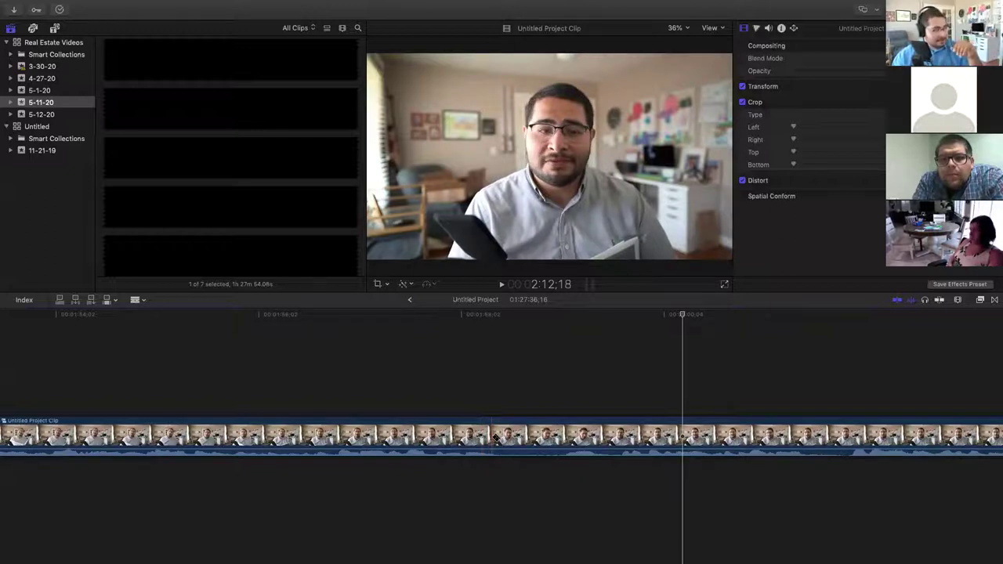
scroll(496, 436, left, 1)
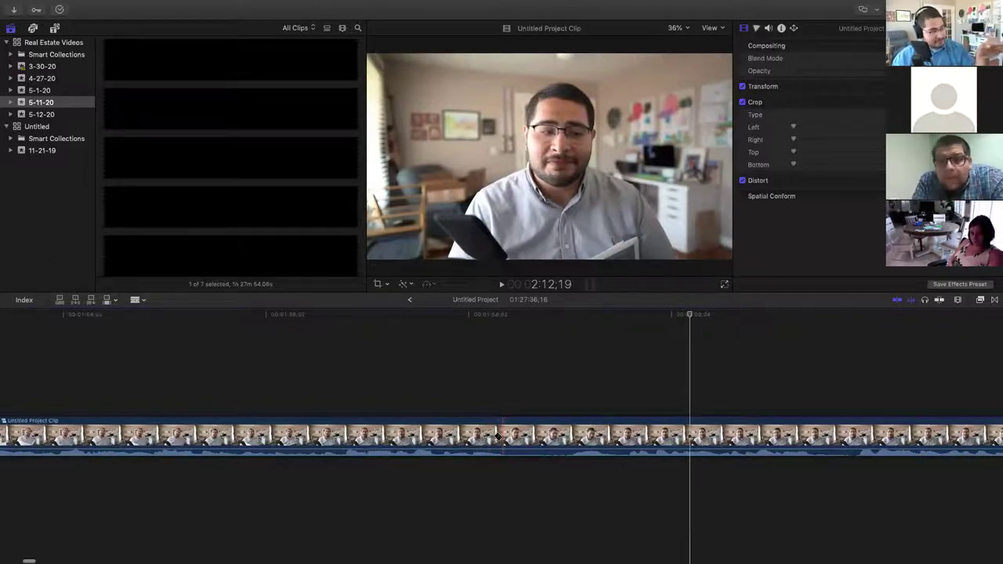
click(497, 437)
key(space)
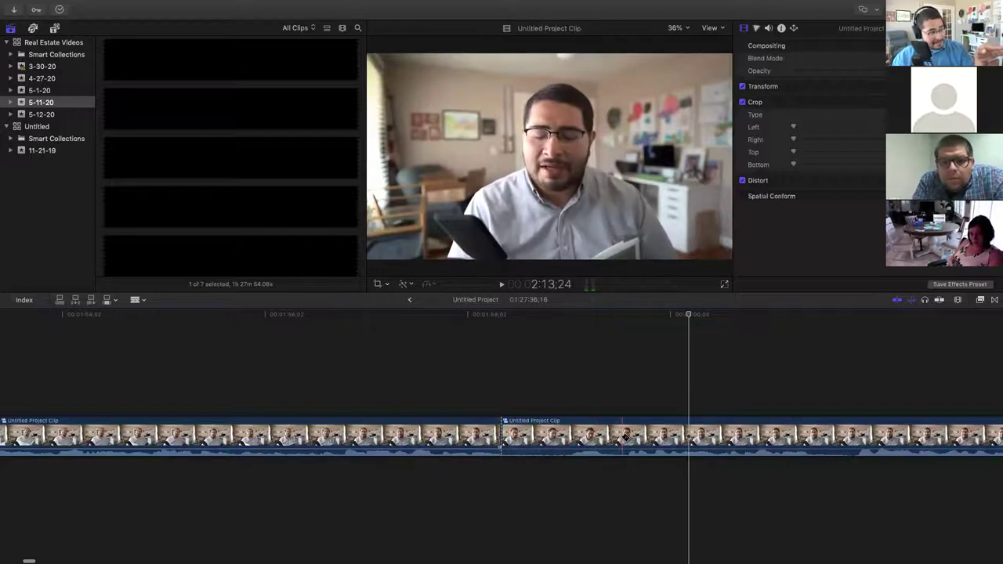
click(629, 436)
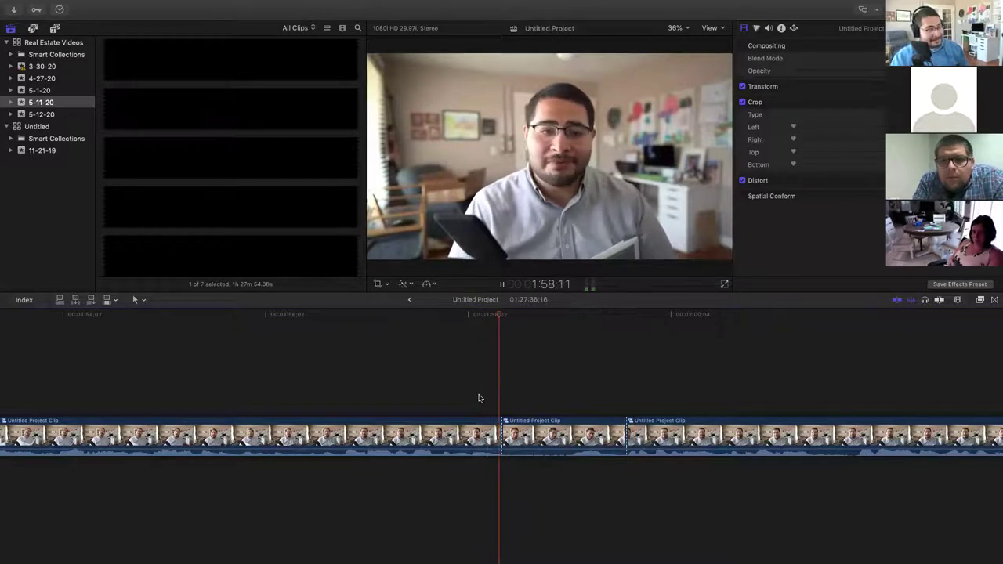
key(space)
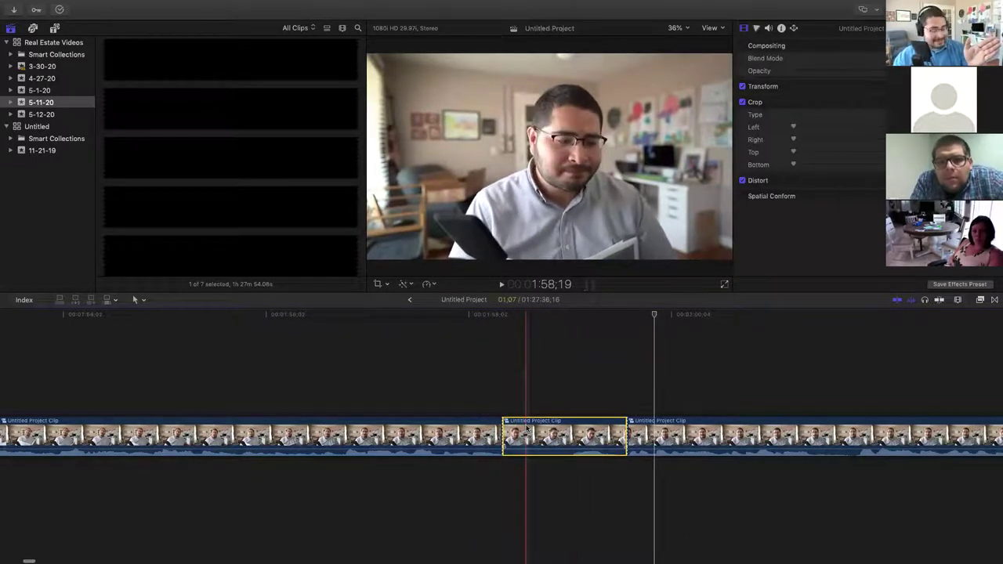
key(Delete)
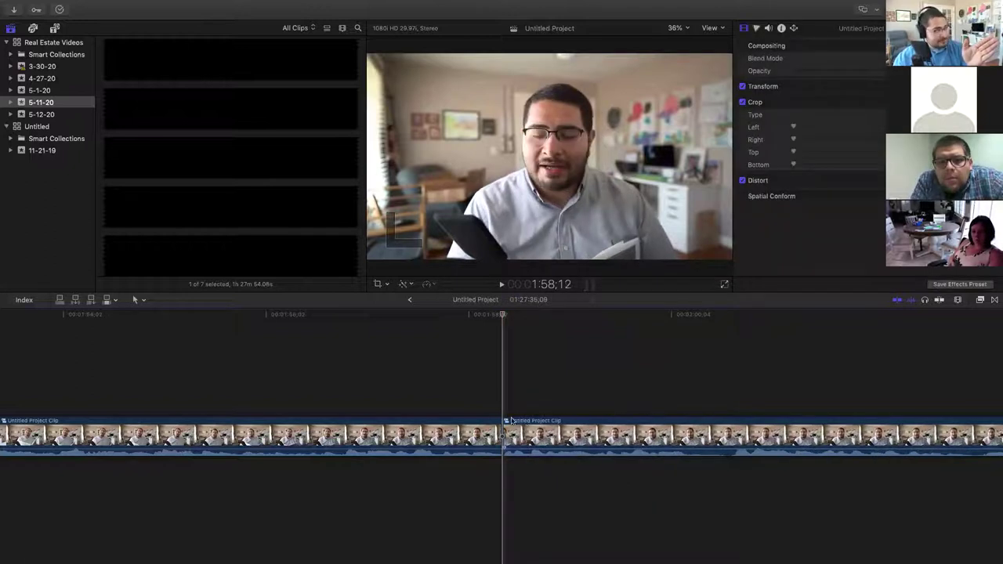
Step: Play back the join near 1:58, extend the outgoing clip's end by a few frames, and listen to it again
click(440, 404)
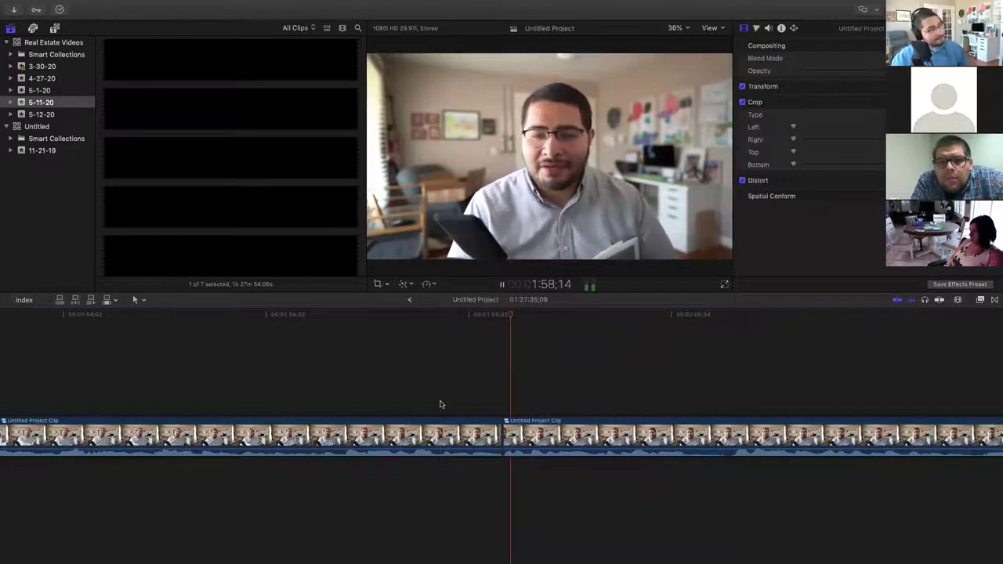
key(space)
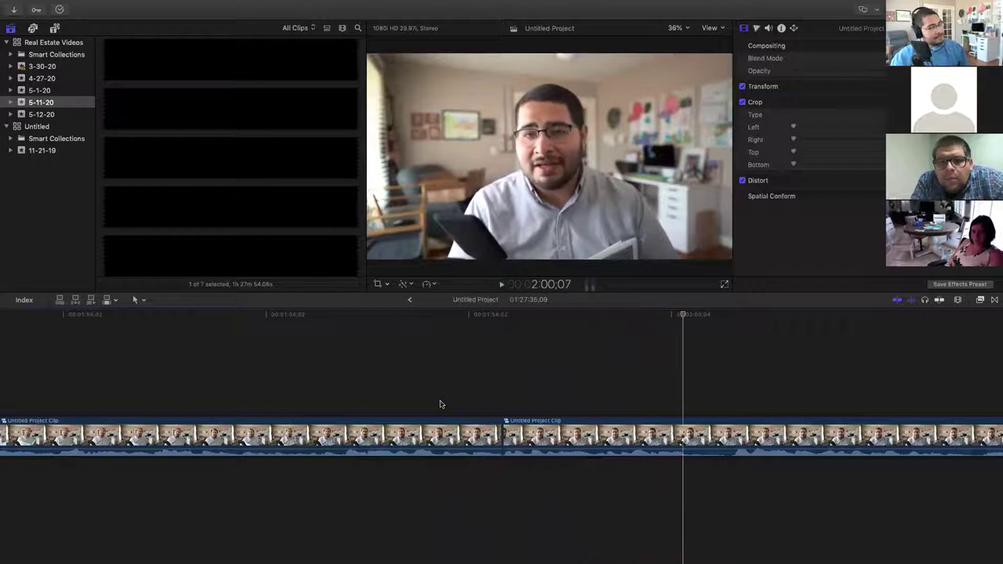
click(441, 405)
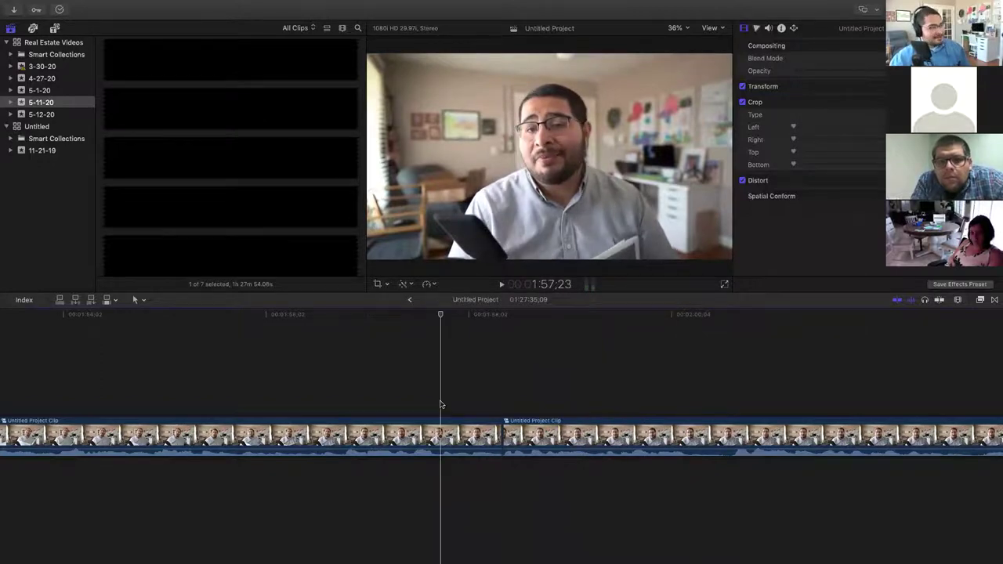
key(space)
key(space)
drag(500, 435, 512, 435)
click(449, 406)
key(super+4)
key(space)
key(space)
Step: Shorten the outgoing clip's end slightly at the 1:58 join and play the transition back
drag(515, 430, 510, 430)
click(446, 385)
key(super+4)
key(super+4)
key(space)
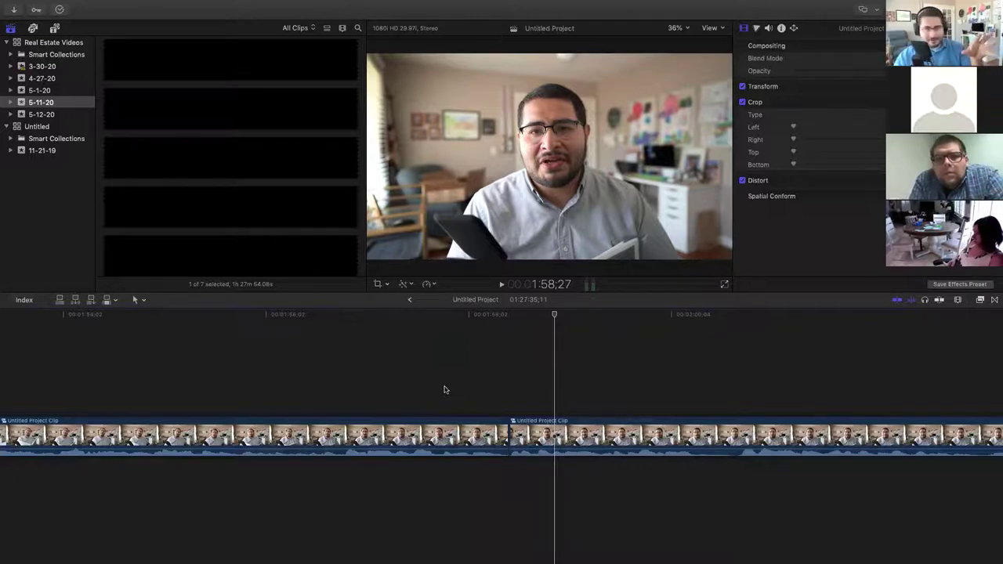
Step: Cut out the short section of about 13 frames just after 2:00 and play back the new join
scroll(477, 374, right, 3)
key(space)
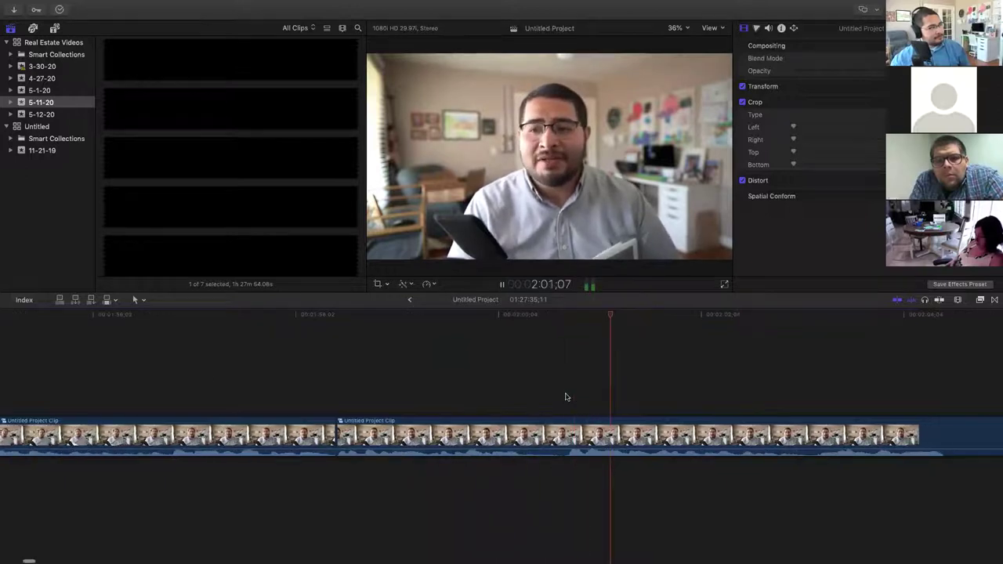
key(space)
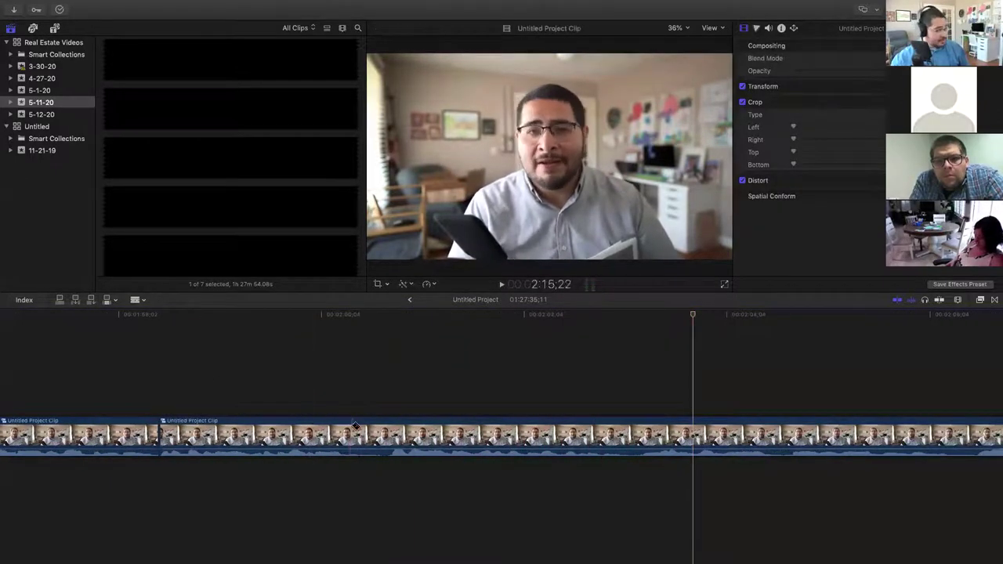
click(342, 439)
click(386, 439)
key(a)
click(365, 439)
key(Delete)
click(138, 374)
key(space)
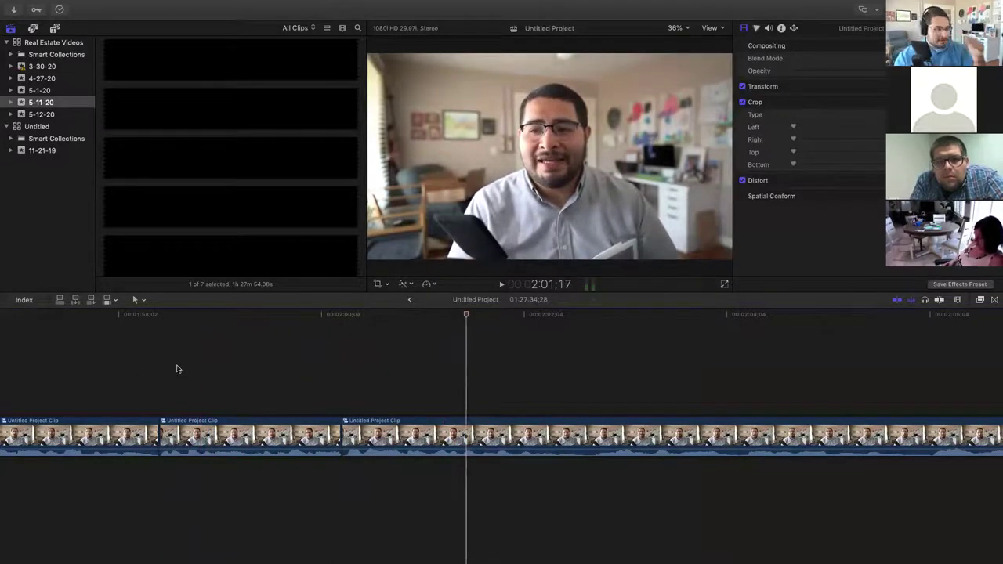
Step: Listen to the speech from about 2:04 to 2:28 at a wider timeline scale for further parts to cut
scroll(443, 434, right, 5)
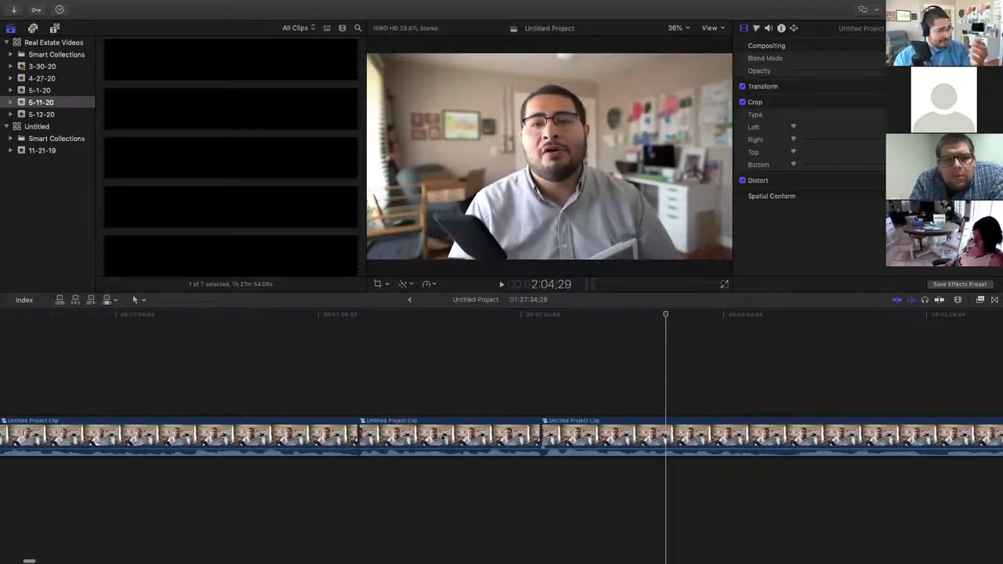
scroll(443, 437, right, 10)
scroll(442, 435, right, 3)
key(space)
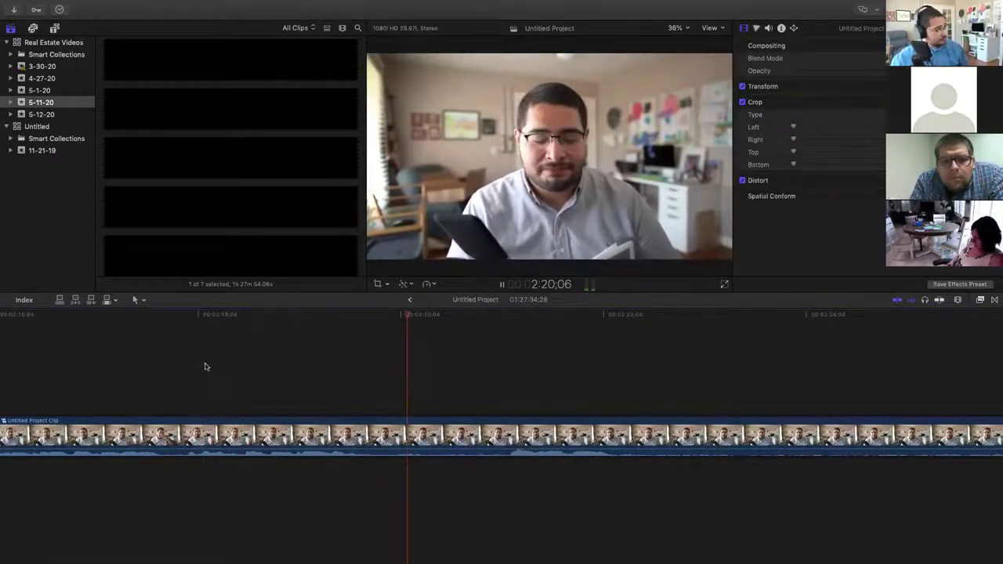
scroll(207, 366, right, 5)
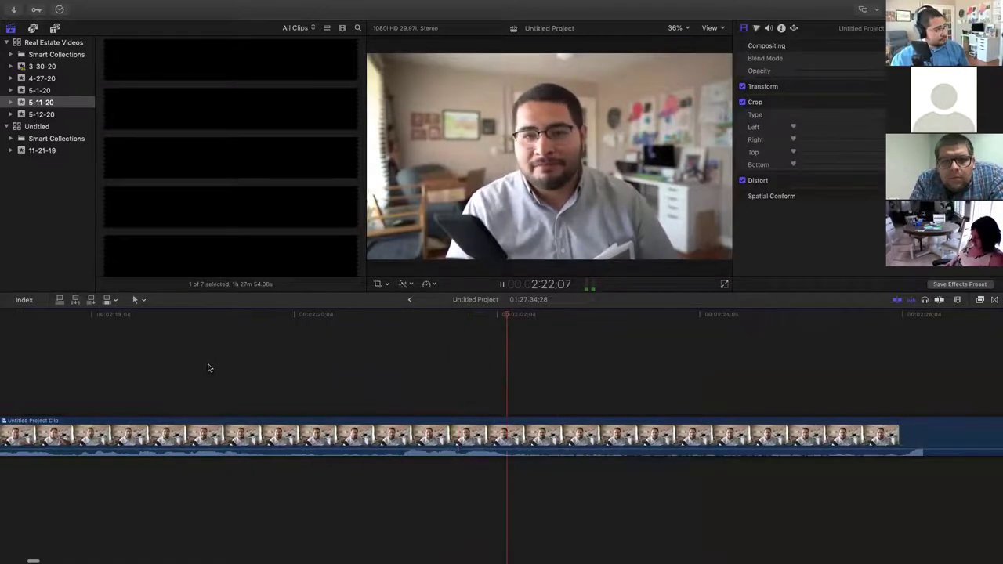
key(super+equal)
key(space)
key(space)
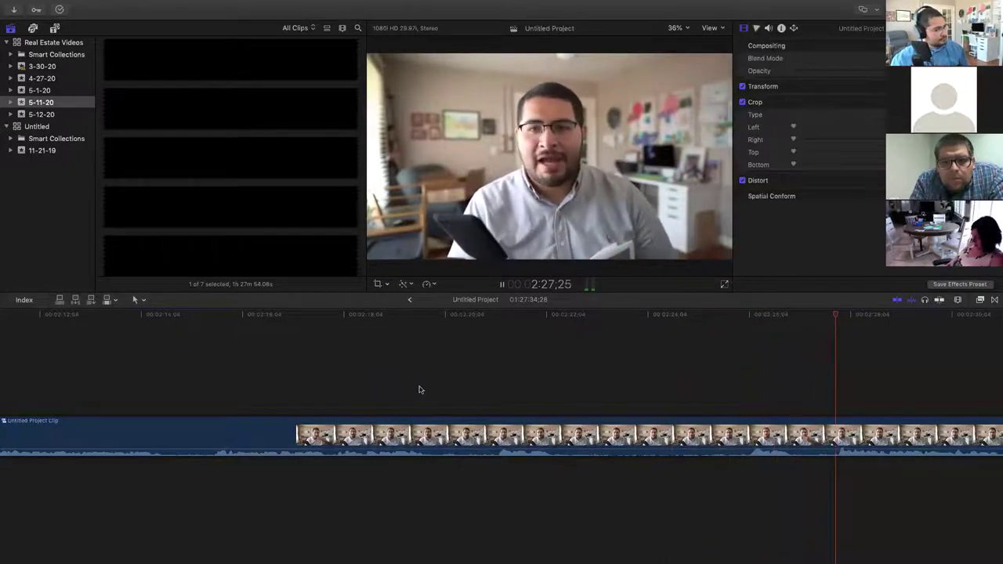
key(space)
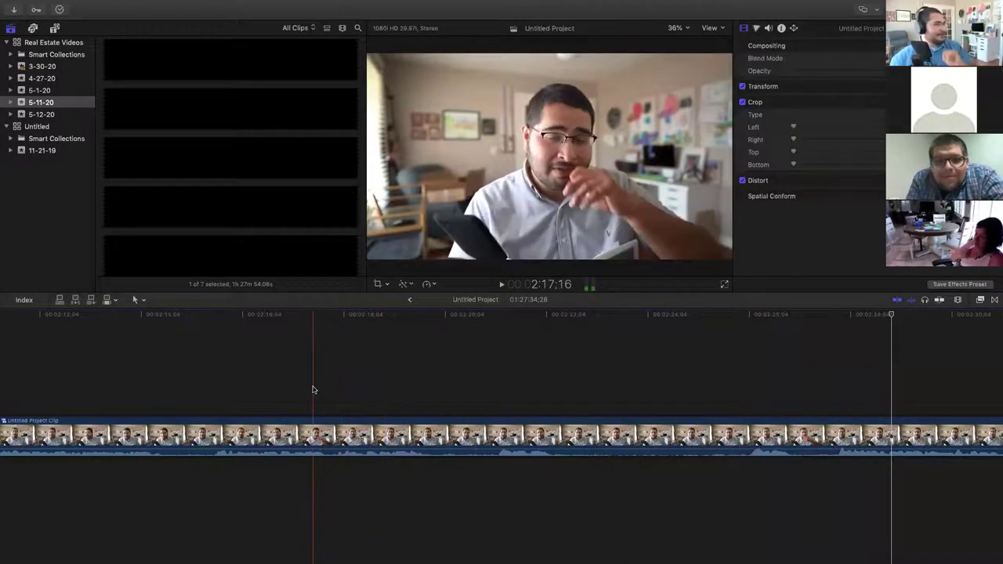
Step: Replay the passage between about 2:10 and 2:17 and split the clip at about 2:10
key(space)
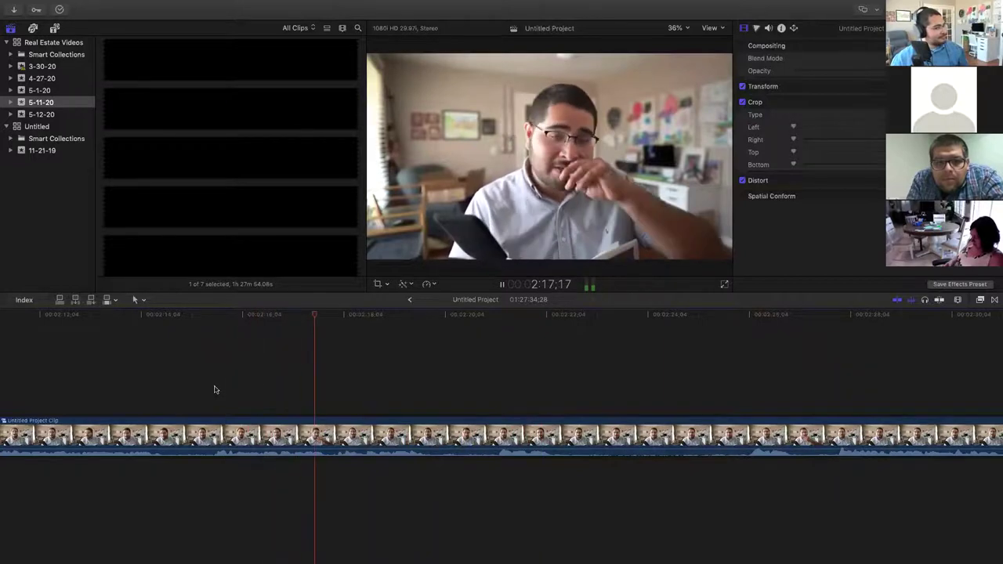
click(90, 381)
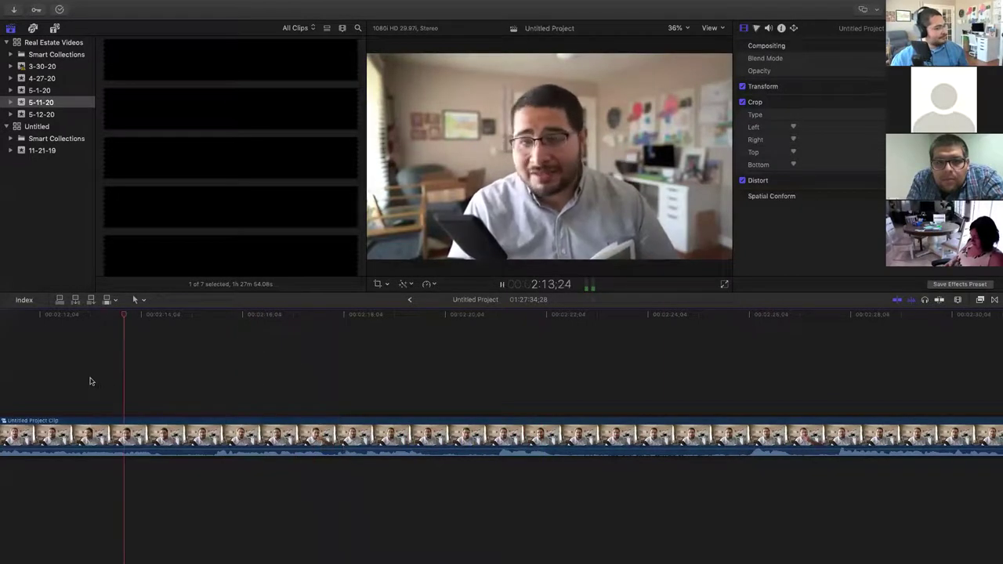
key(super+minus)
key(super+equal)
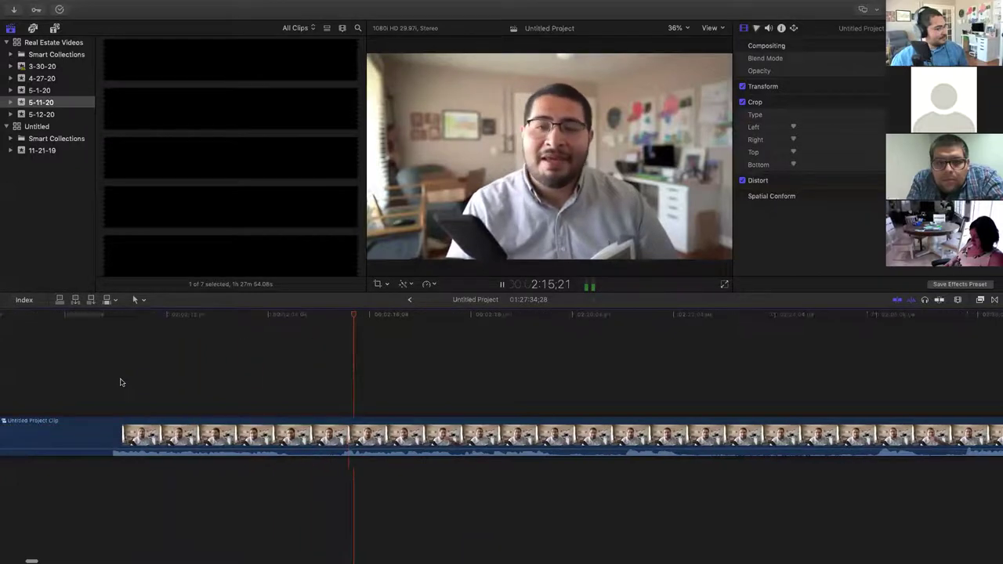
click(120, 382)
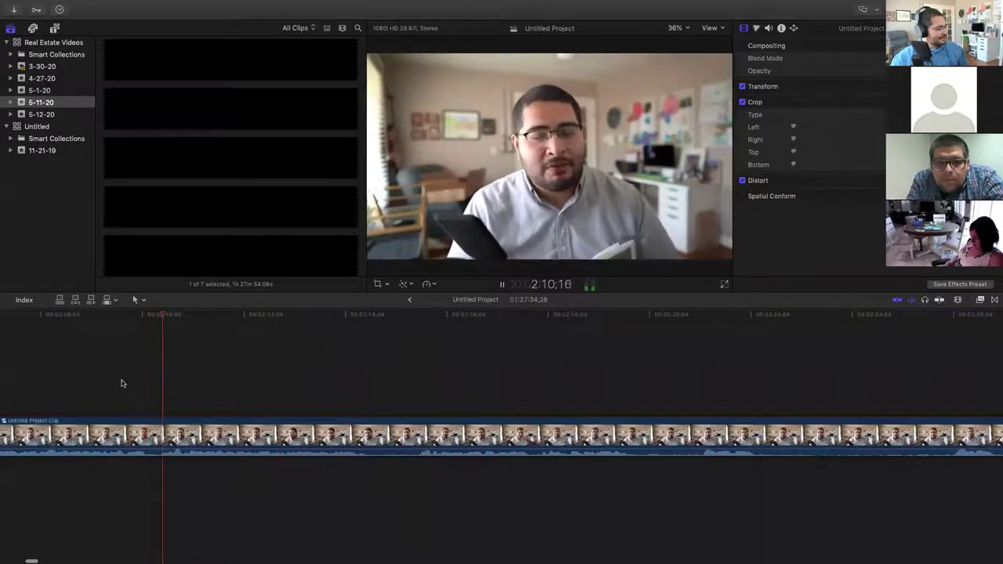
scroll(282, 400, right, 3)
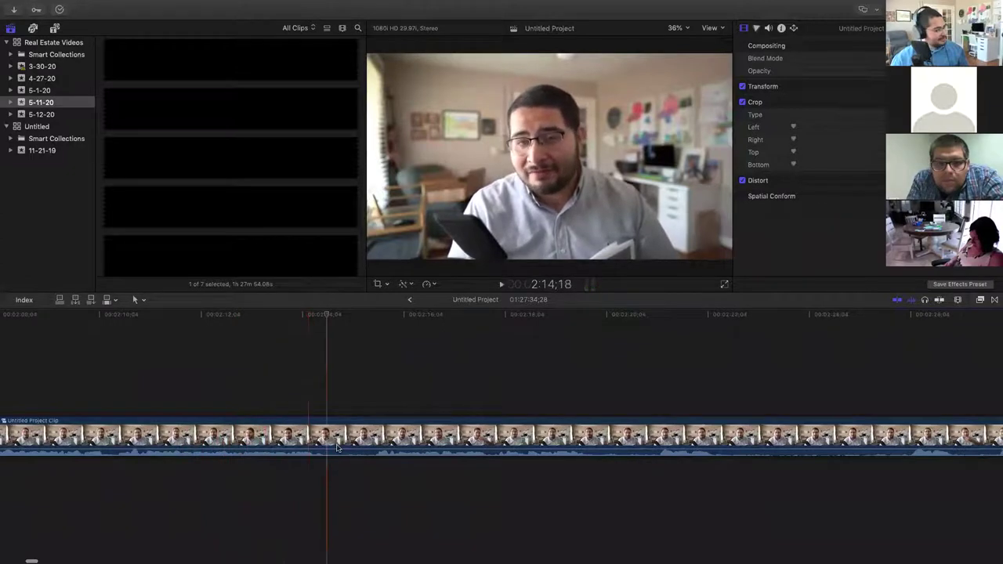
click(105, 438)
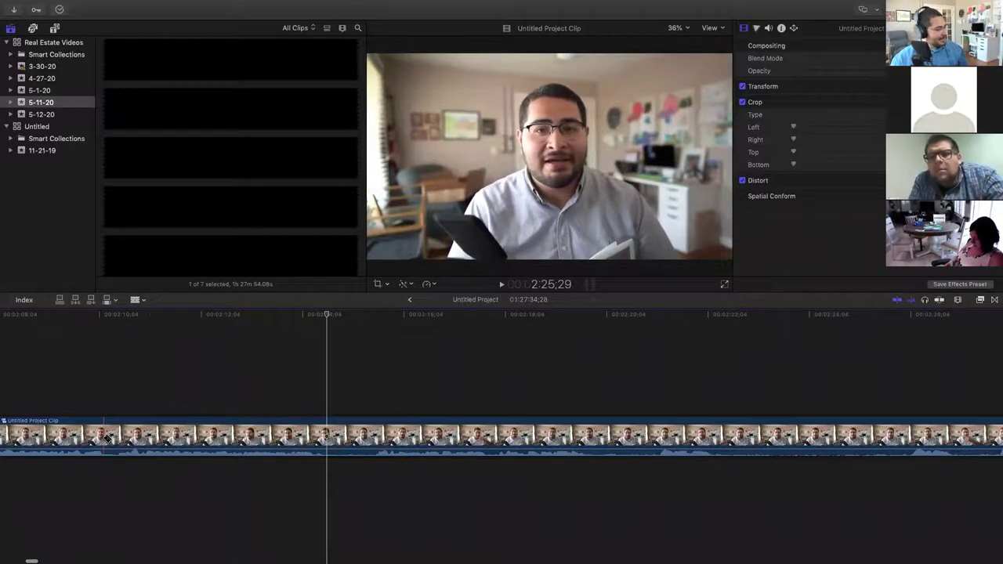
Step: Split the clip at about 2:06 and delete the section between that cut and the one at 2:10
scroll(94, 423, left, 5)
click(113, 388)
key(space)
scroll(118, 402, left, 5)
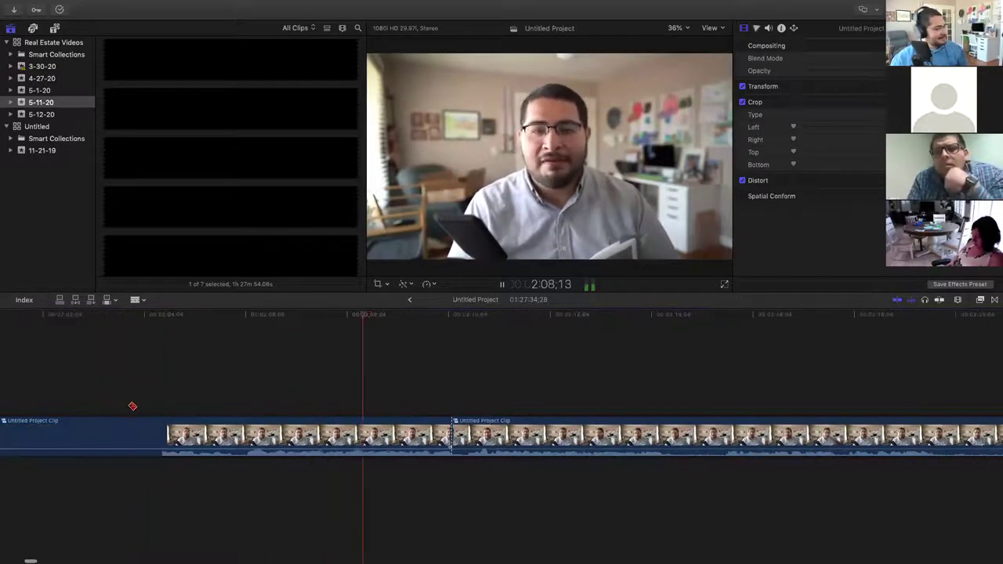
click(208, 435)
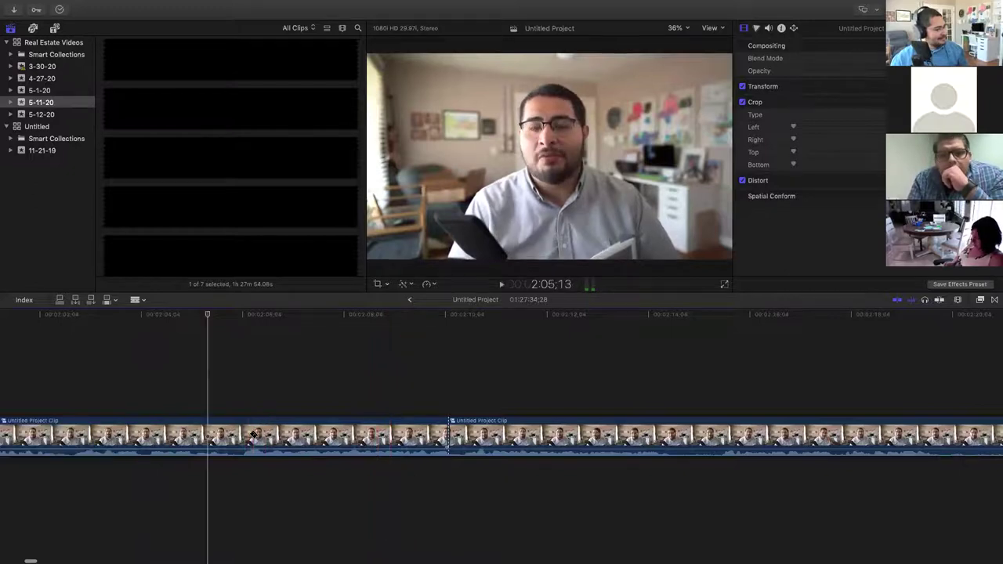
key(space)
click(234, 435)
key(space)
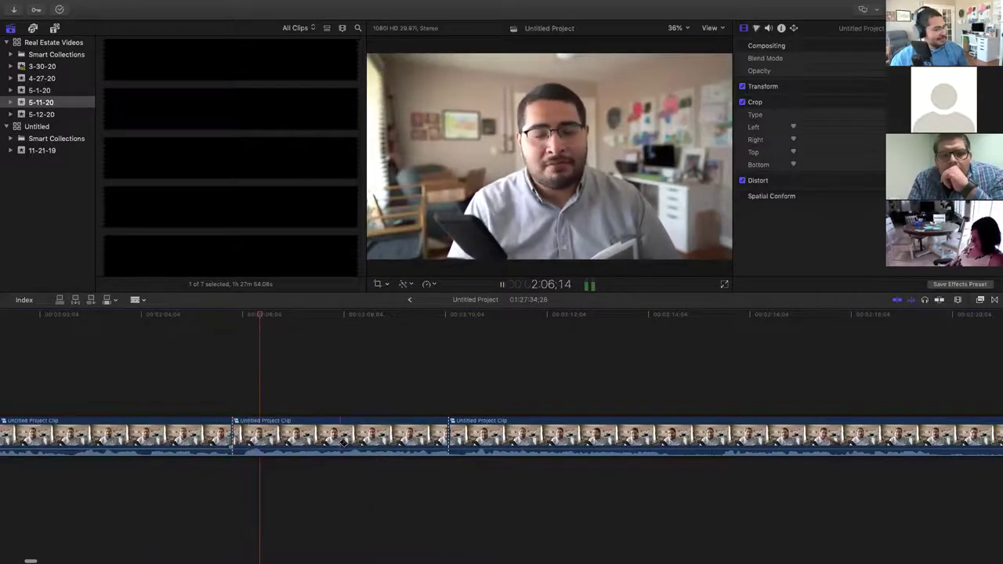
click(430, 433)
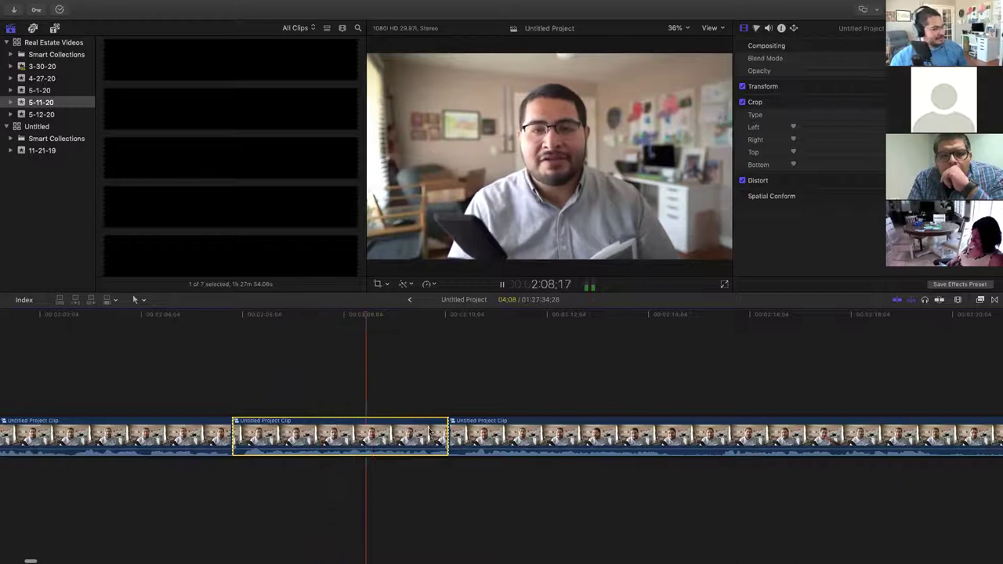
key(Delete)
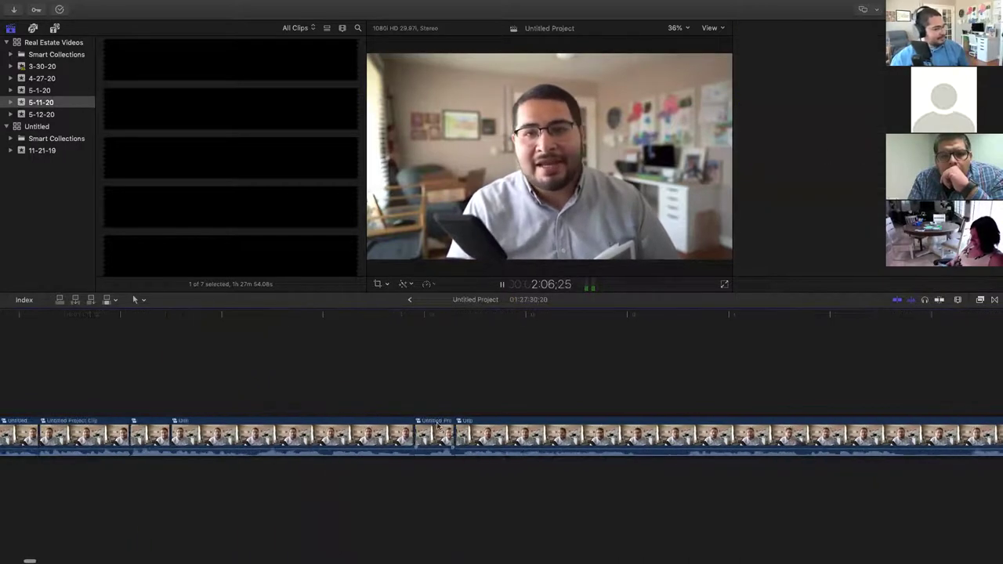
Step: Listen on from the join near 2:06, skipping ahead to the passage between 2:17 and 2:24
scroll(457, 427, right, 5)
scroll(443, 415, right, 3)
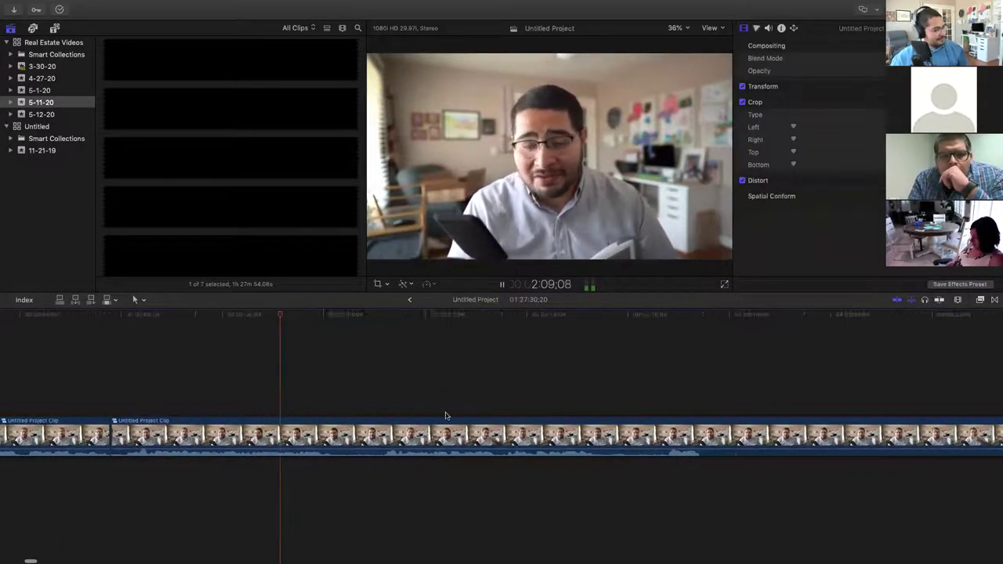
scroll(536, 402, right, 3)
click(551, 384)
scroll(538, 380, right, 2)
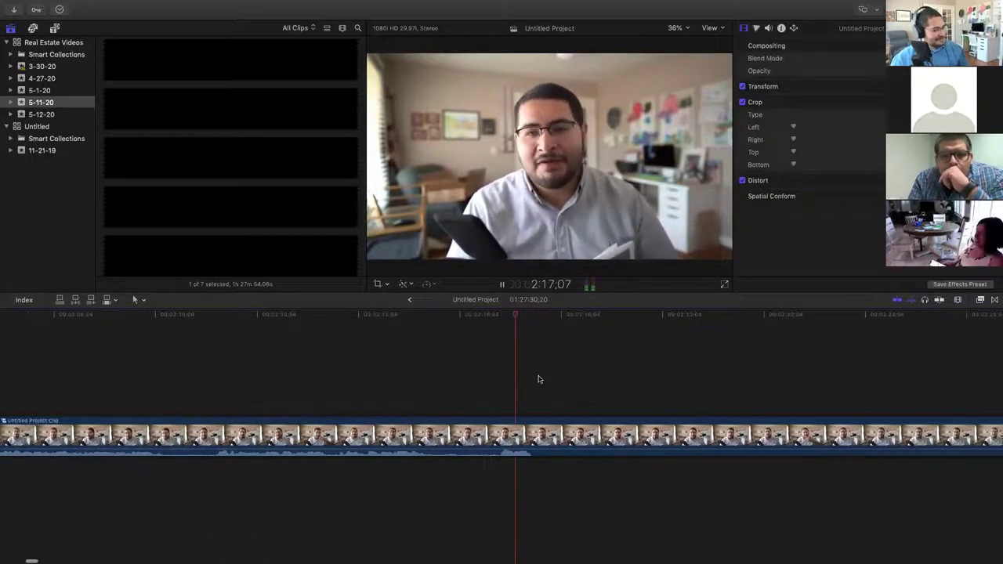
scroll(560, 378, right, 3)
scroll(621, 379, right, 3)
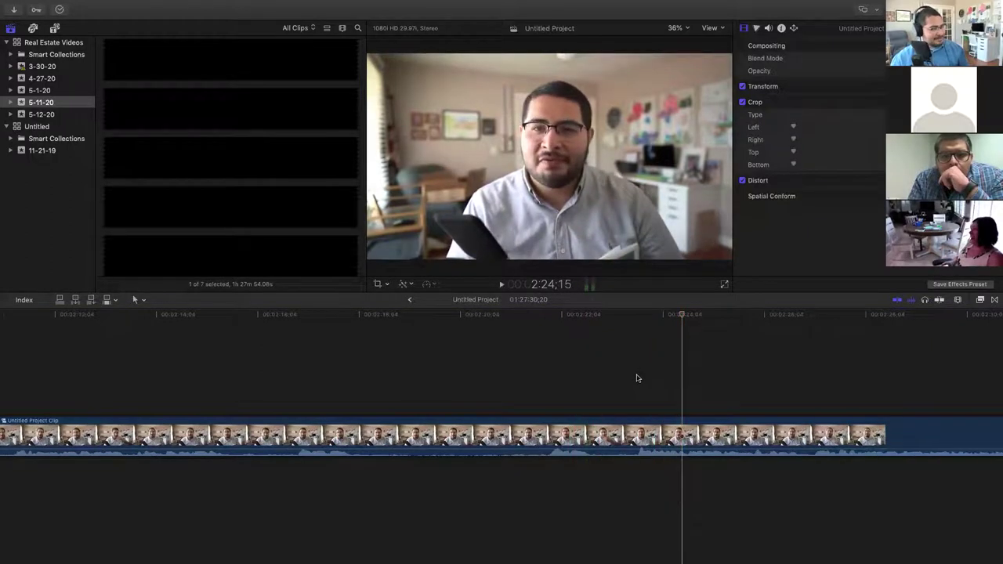
Step: Split the clip at about 2:23 and delete the section between the join near 2:06 and that cut
key(space)
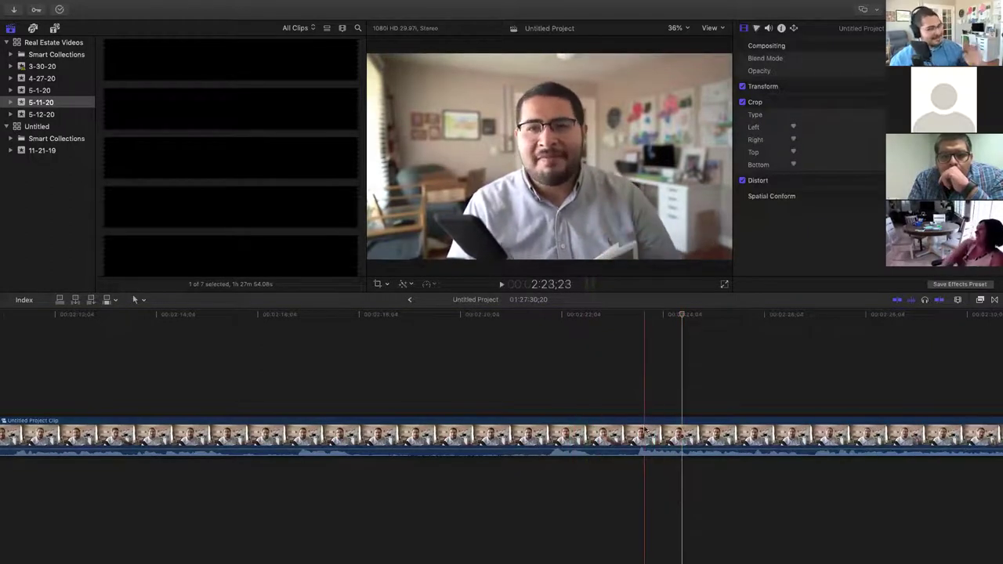
click(639, 429)
key(b)
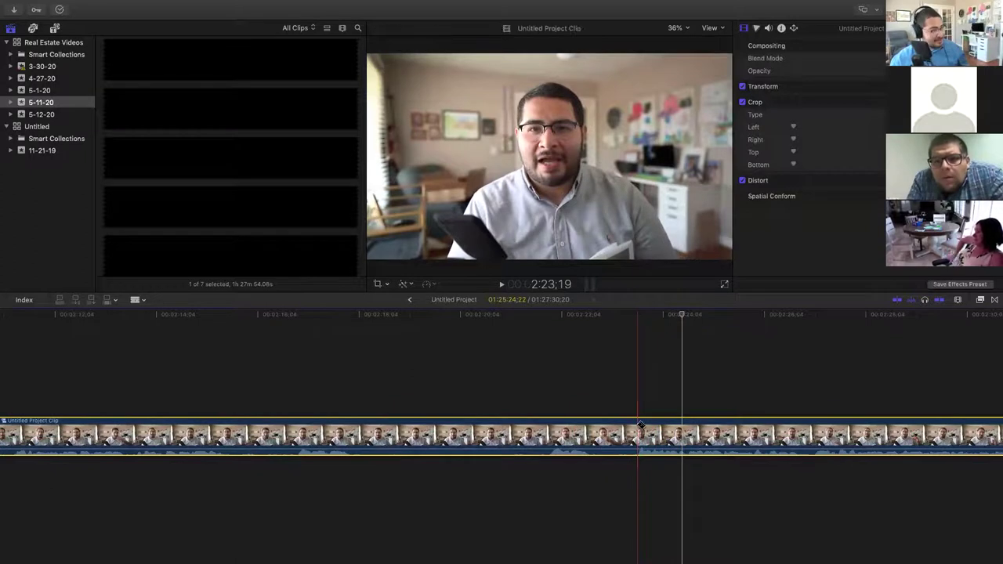
click(639, 429)
scroll(212, 437, left, 6)
scroll(216, 436, left, 6)
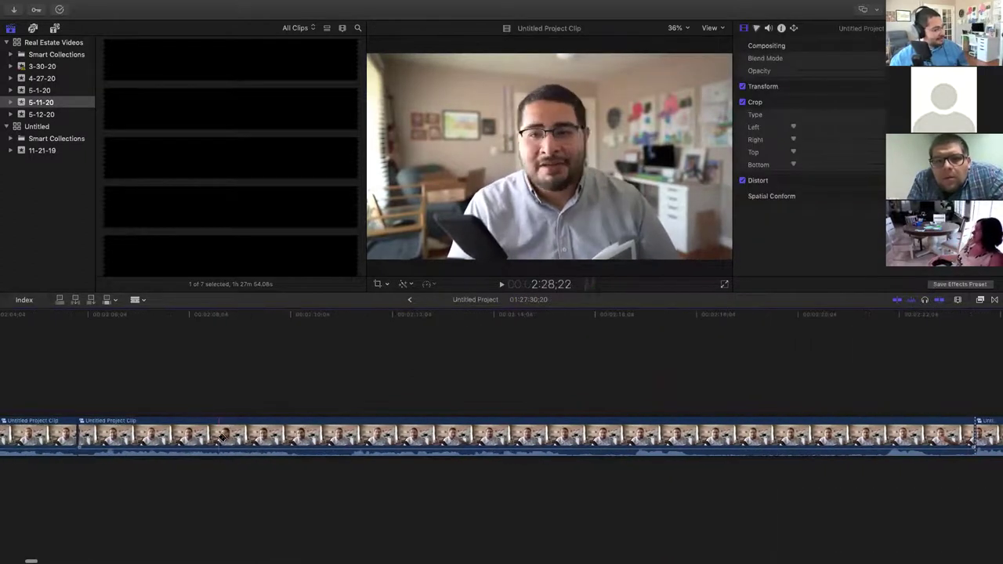
click(137, 434)
key(Delete)
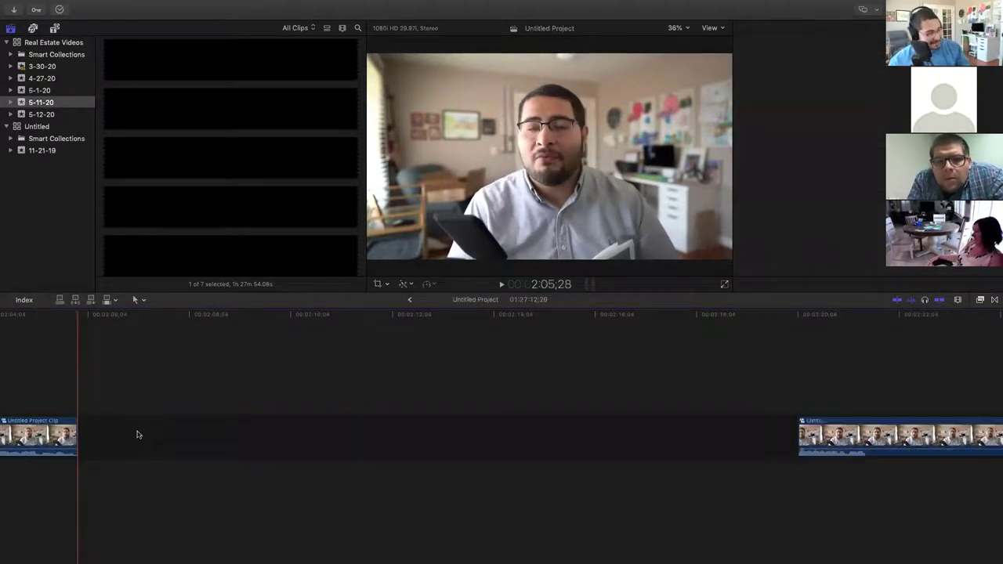
Step: Replay the speech across the new join near 2:06 to check the cut
click(234, 383)
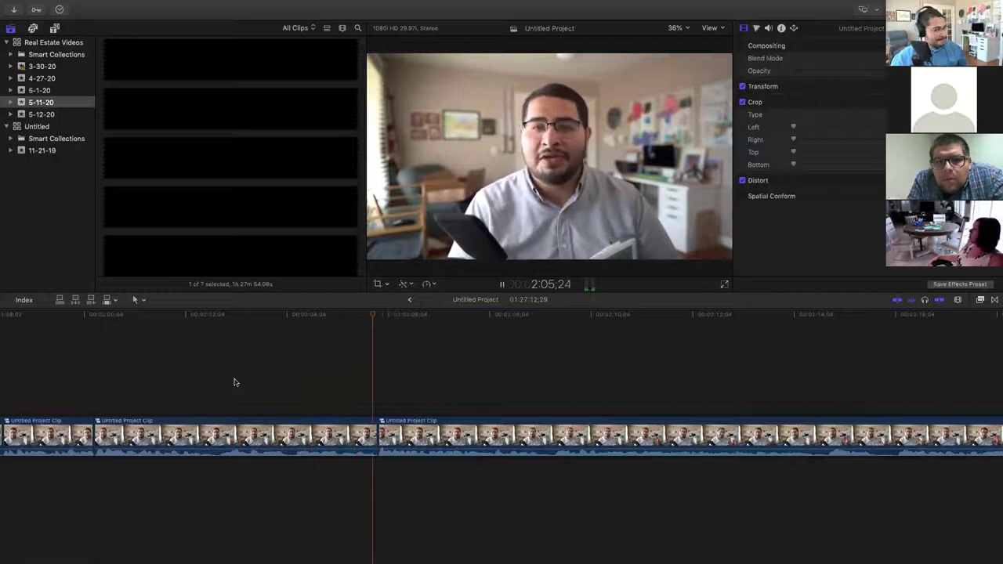
key(space)
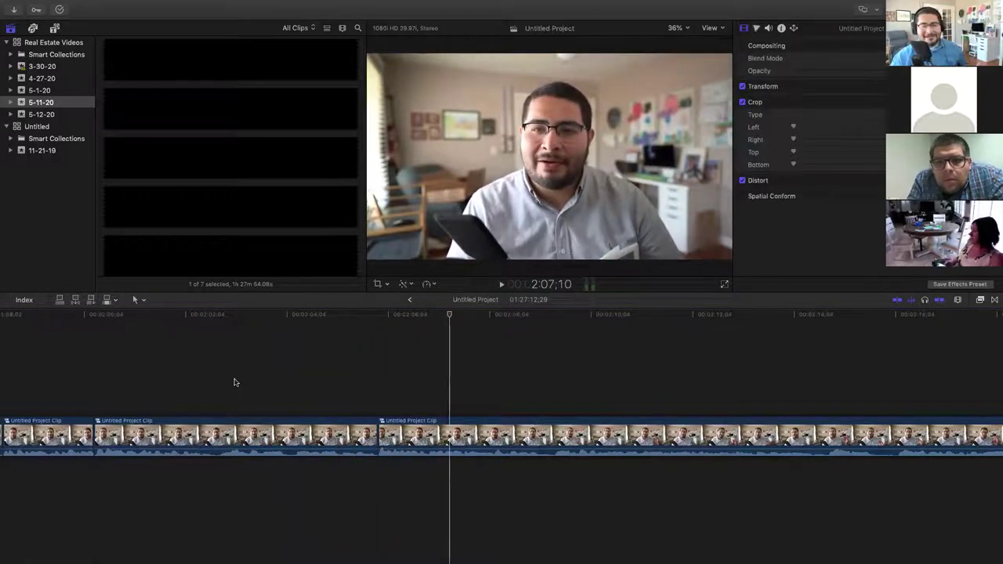
click(315, 383)
key(space)
key(space)
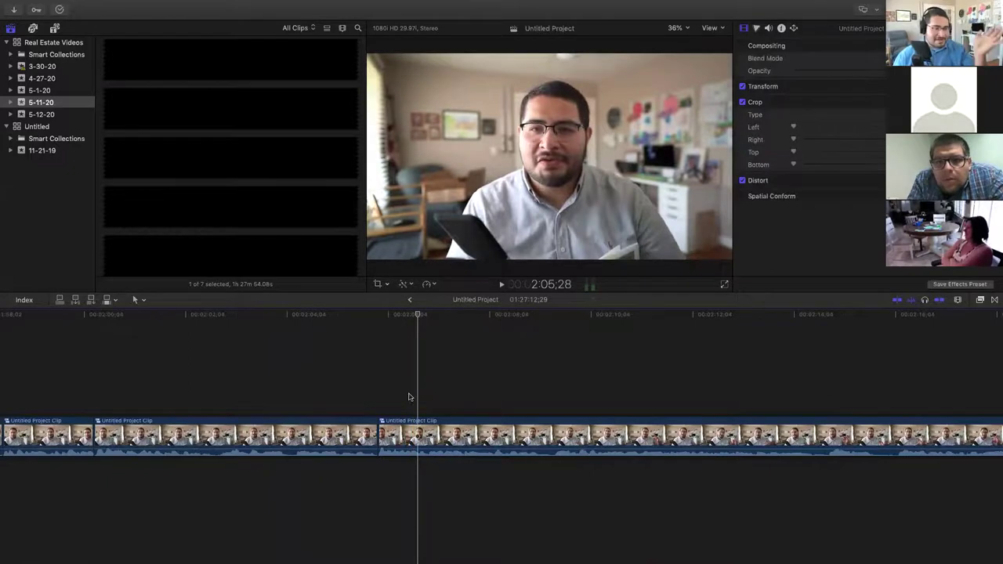
Step: Skim the speech between about 2:15 and 2:23 and examine the available timeline tools, including Zoom
scroll(411, 396, right, 10)
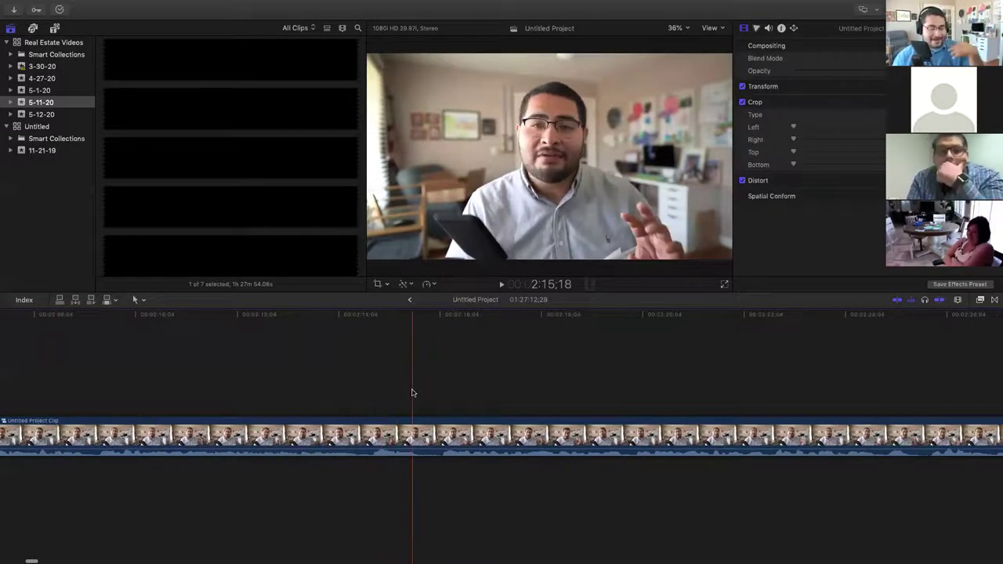
scroll(417, 396, right, 5)
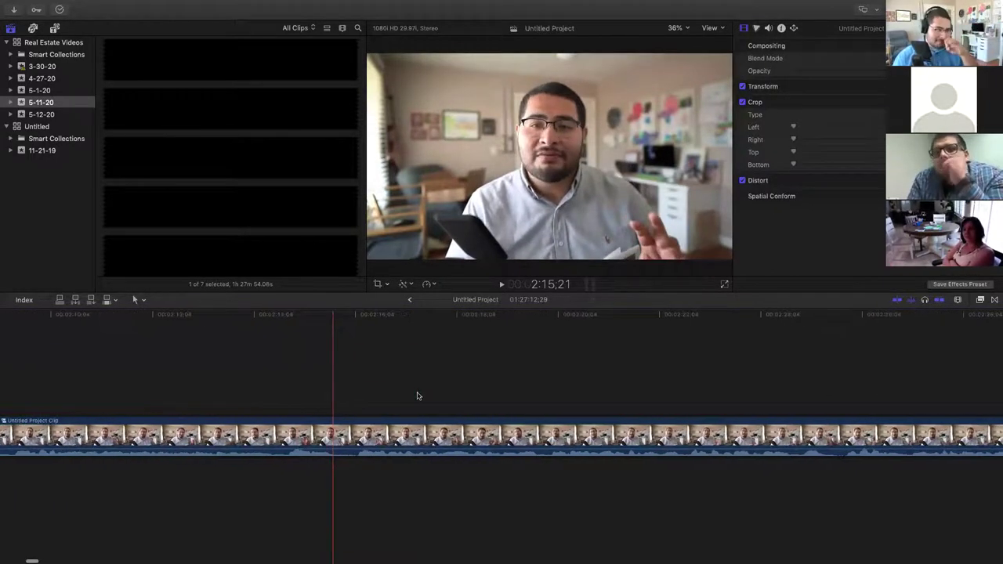
scroll(467, 375, right, 6)
scroll(497, 372, right, 6)
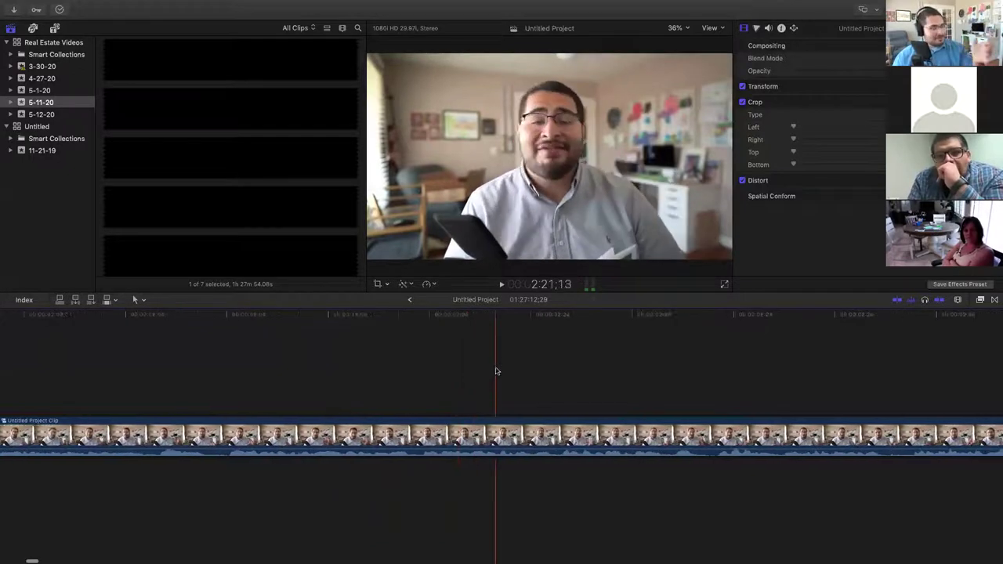
scroll(496, 367, right, 3)
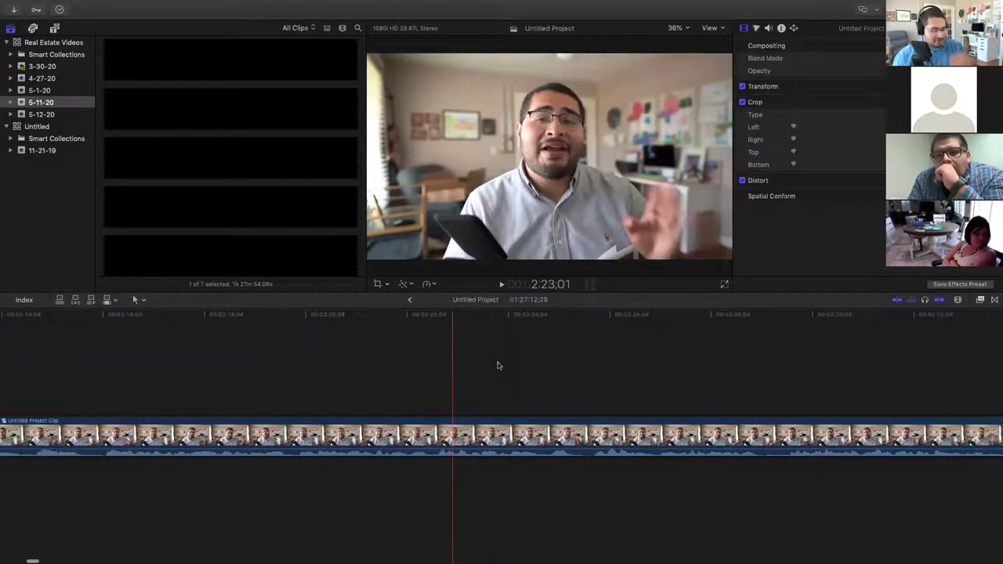
scroll(523, 374, down, 3)
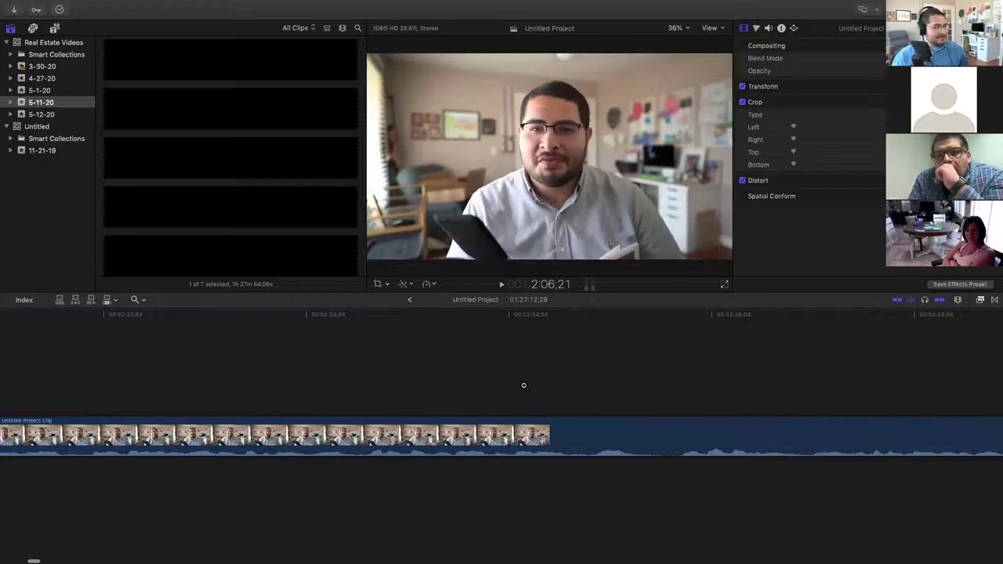
click(135, 301)
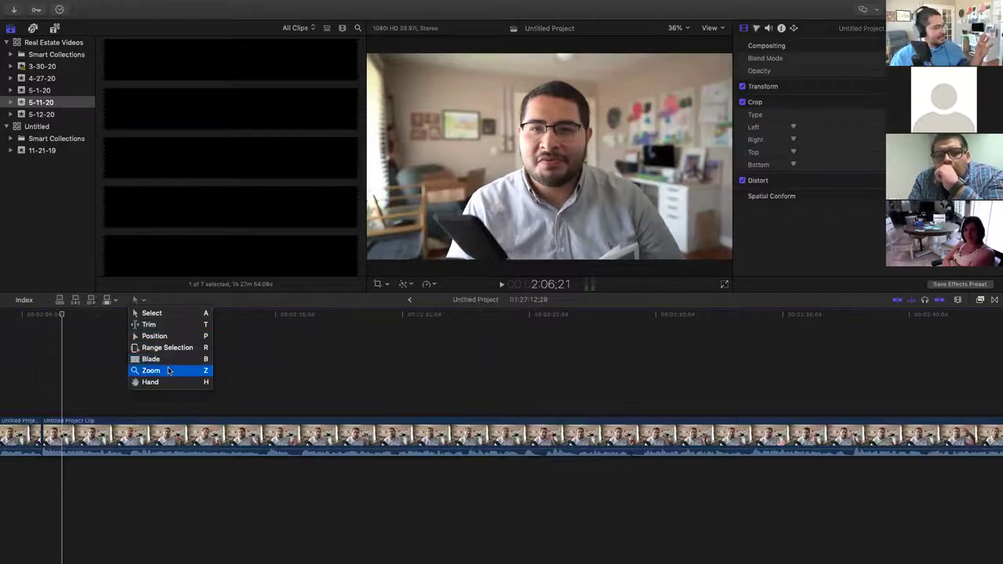
click(333, 389)
click(288, 423)
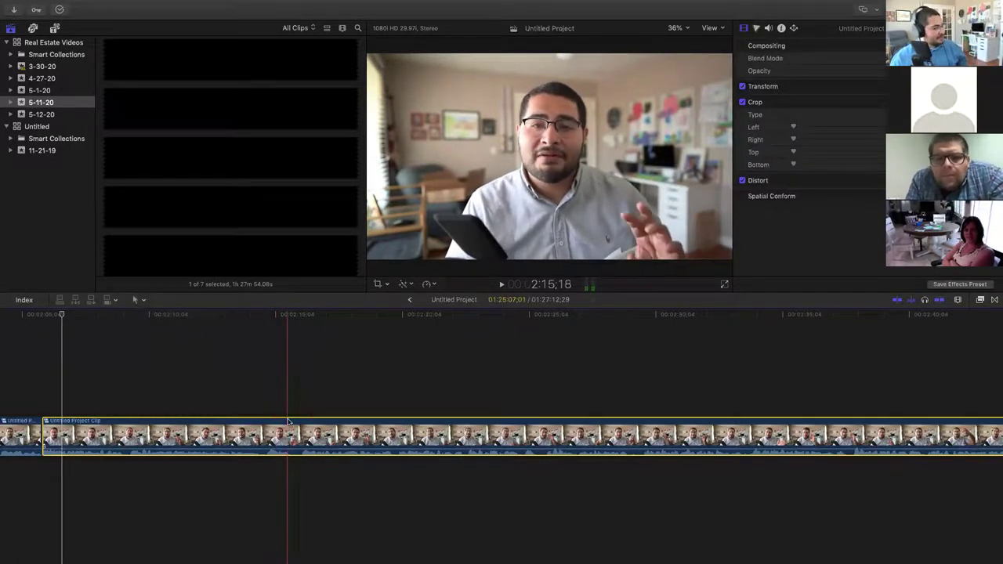
click(177, 399)
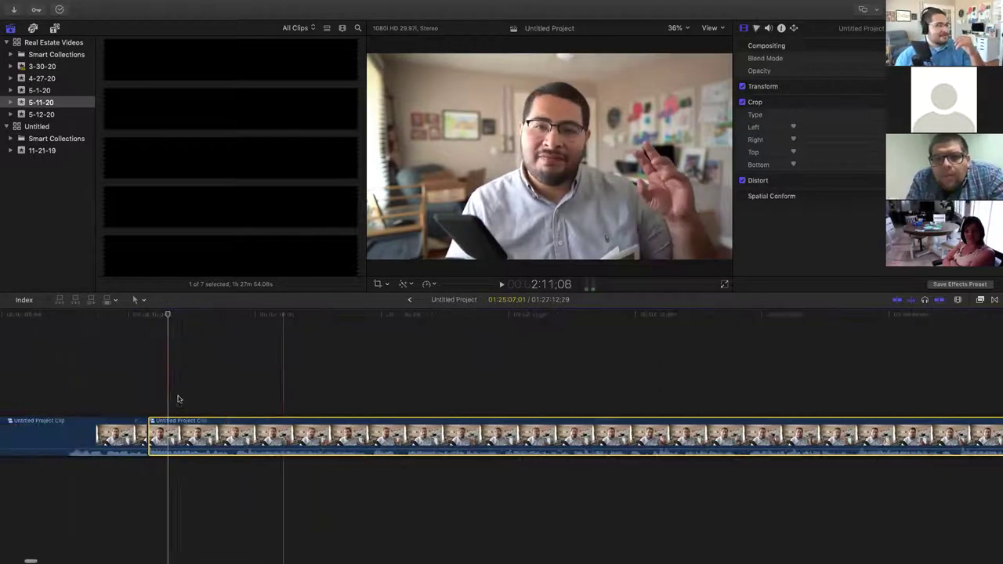
Step: Add the LenoFX Title 02 above the clip at about 3 seconds and preview it over the footage
scroll(179, 398, left, 15)
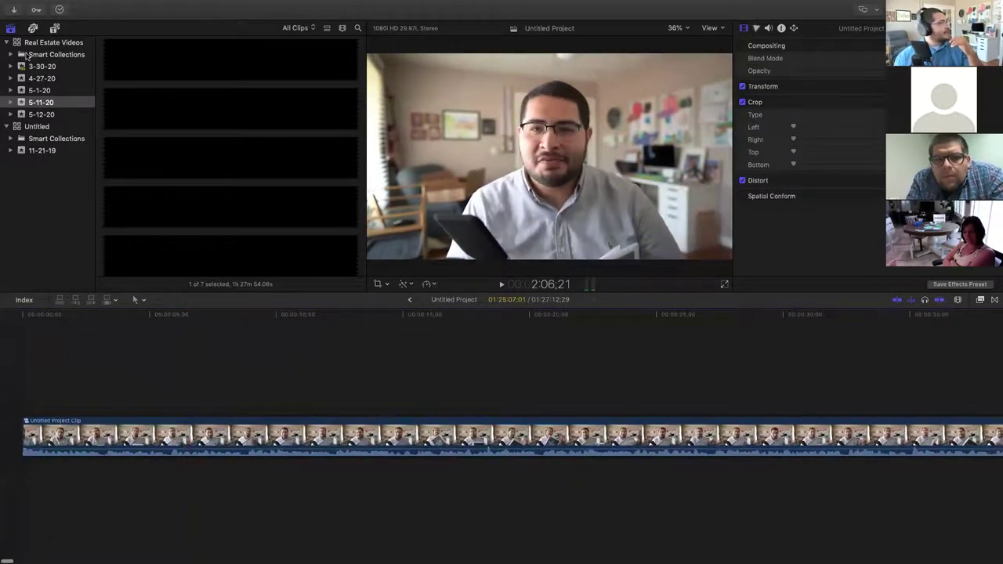
click(54, 29)
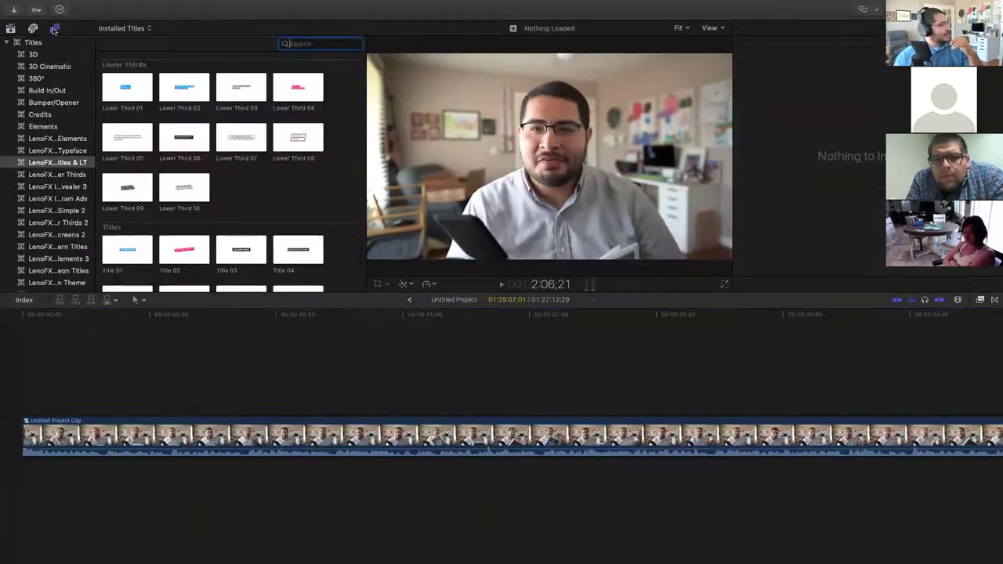
click(187, 204)
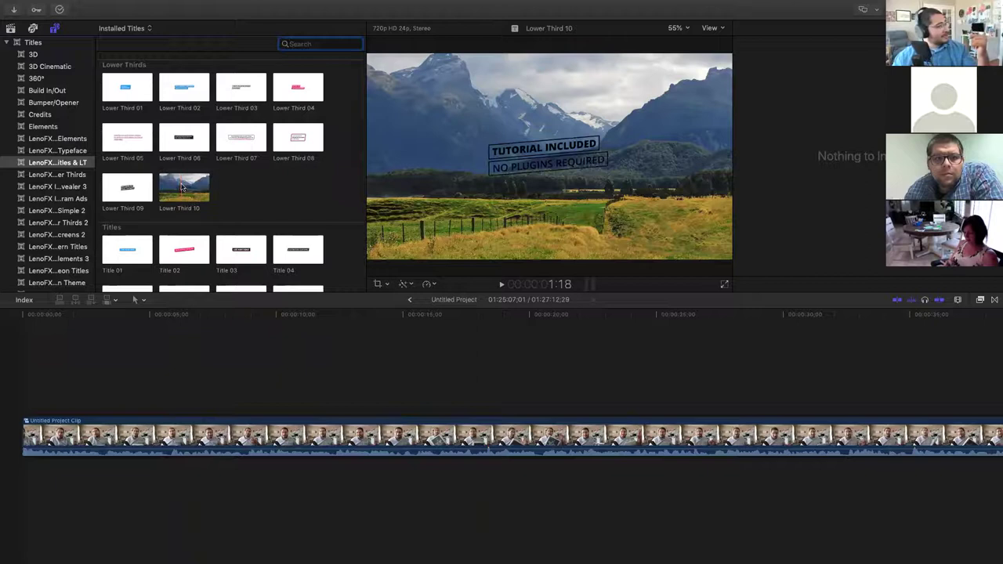
drag(184, 249, 78, 396)
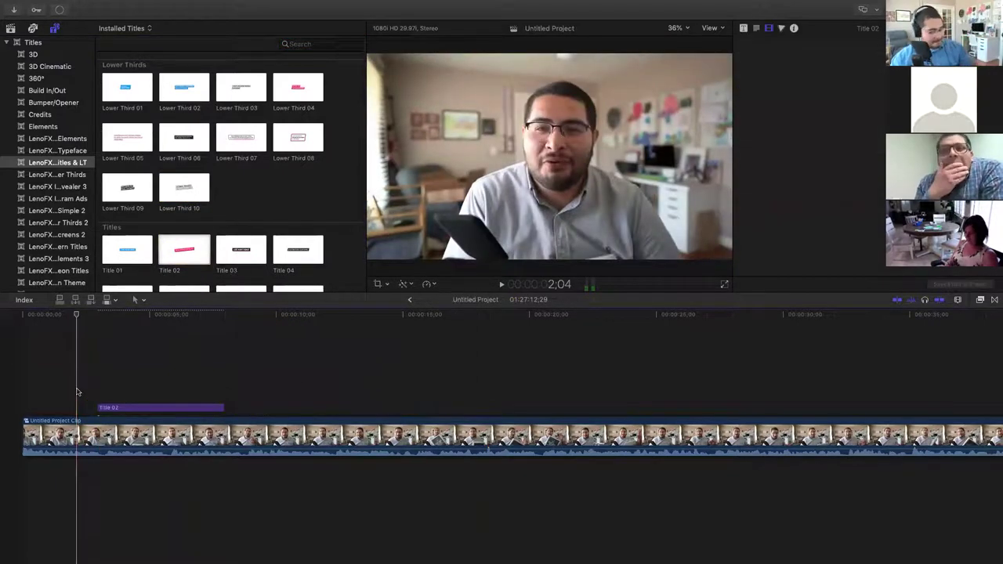
key(space)
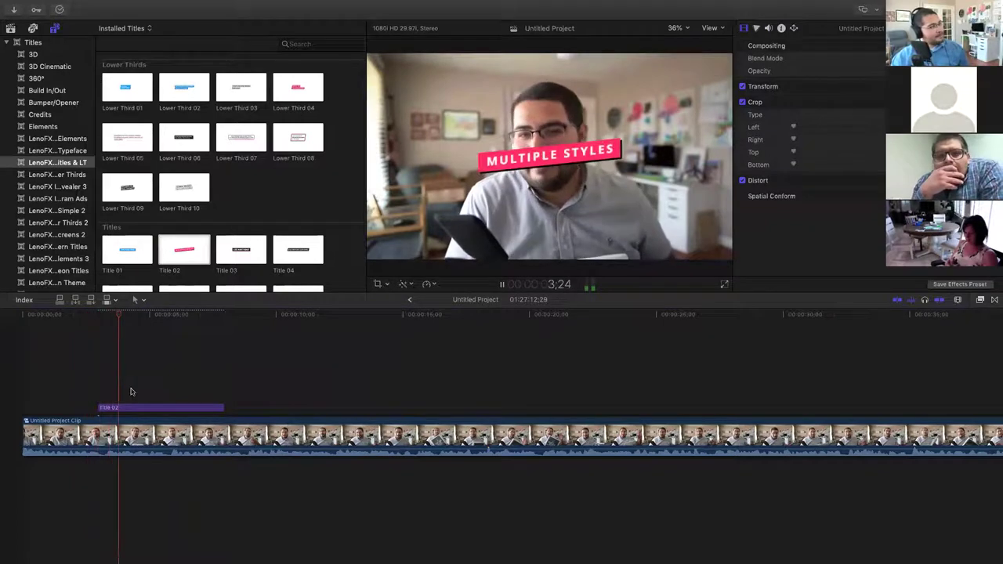
key(space)
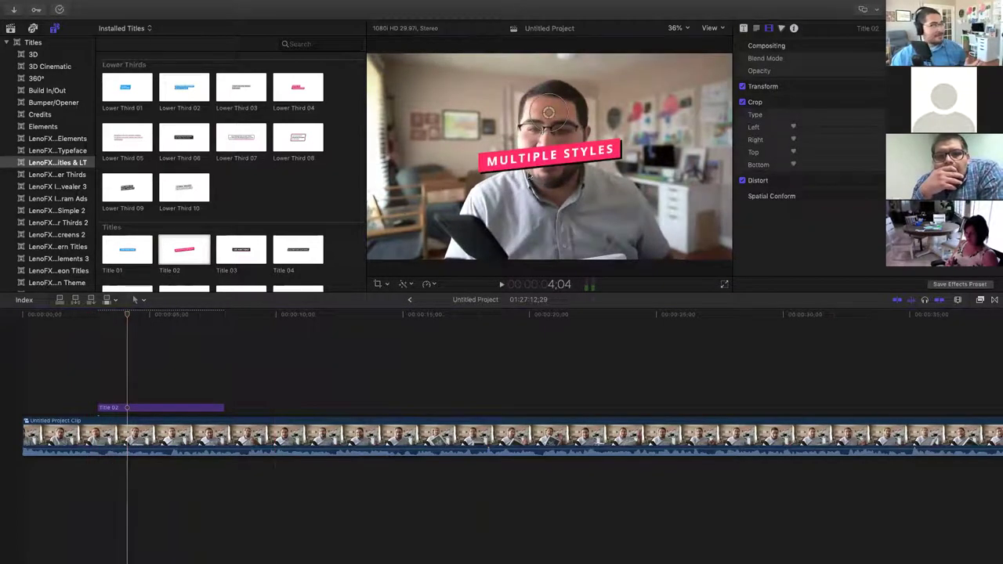
Step: Replace the text of the Title 02 clip with "WOW HE SO UGLY"
click(141, 408)
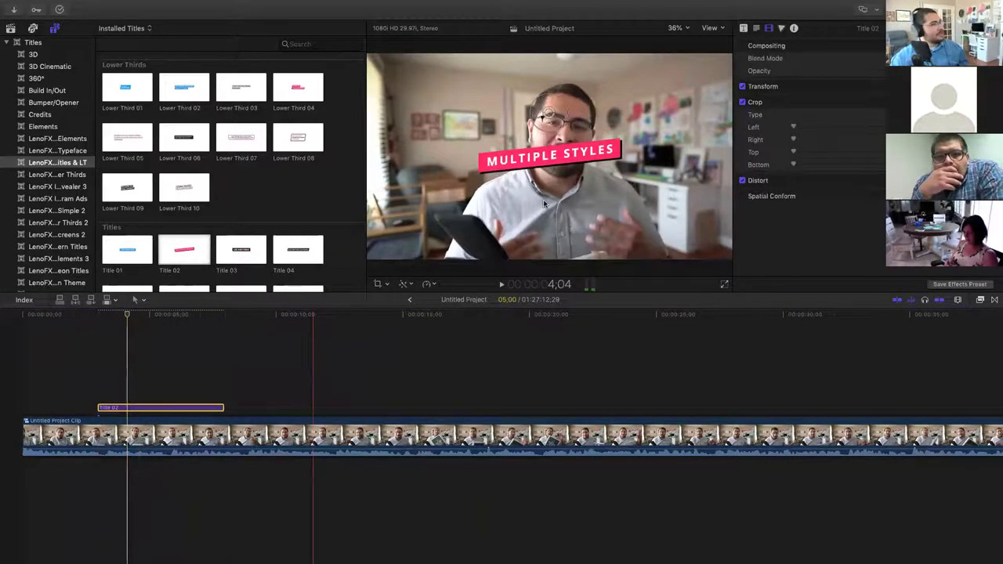
click(744, 28)
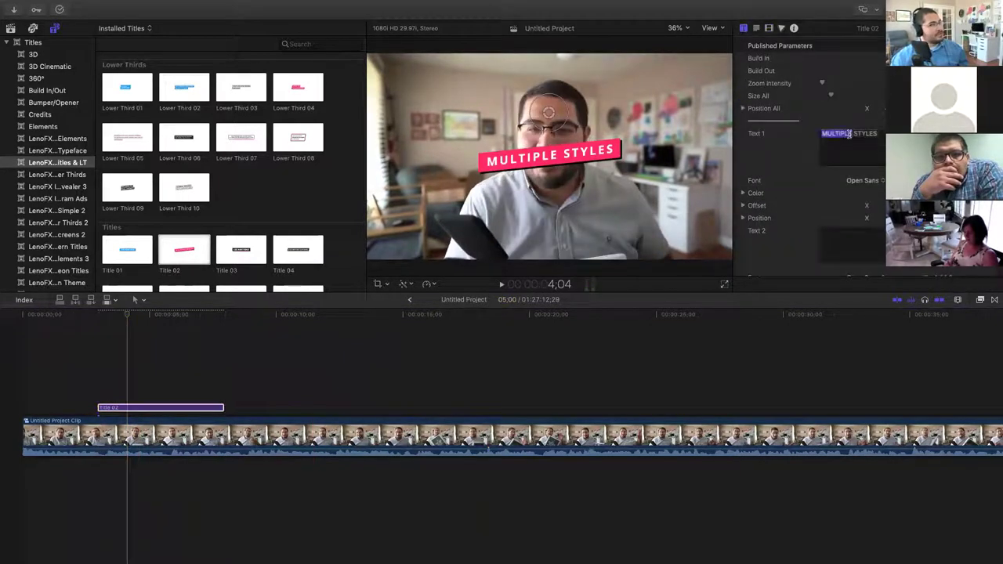
text(WOW HE SO)
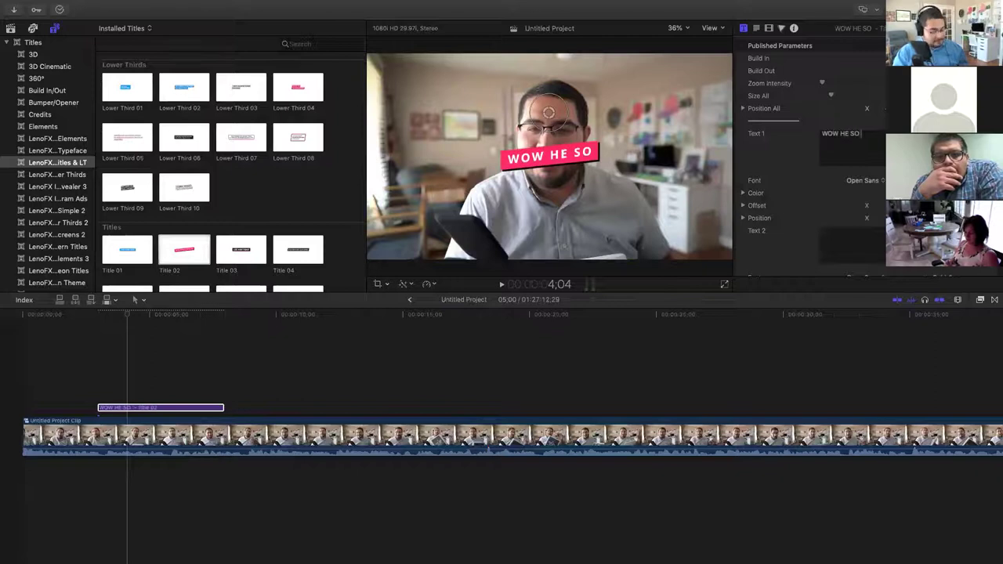
Step: Play the footage under the edited title briefly and delete the title from the timeline
key(space)
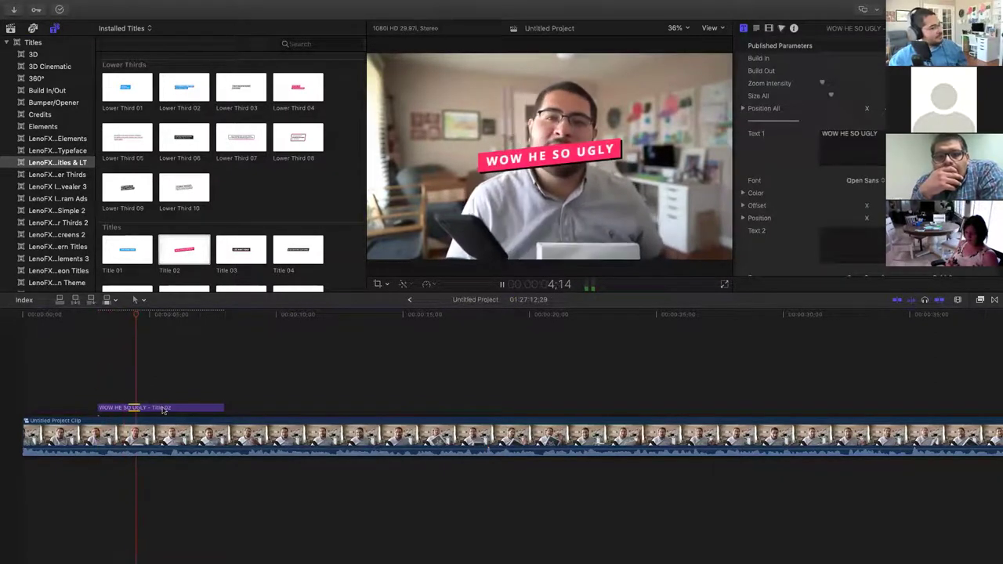
key(space)
key(Delete)
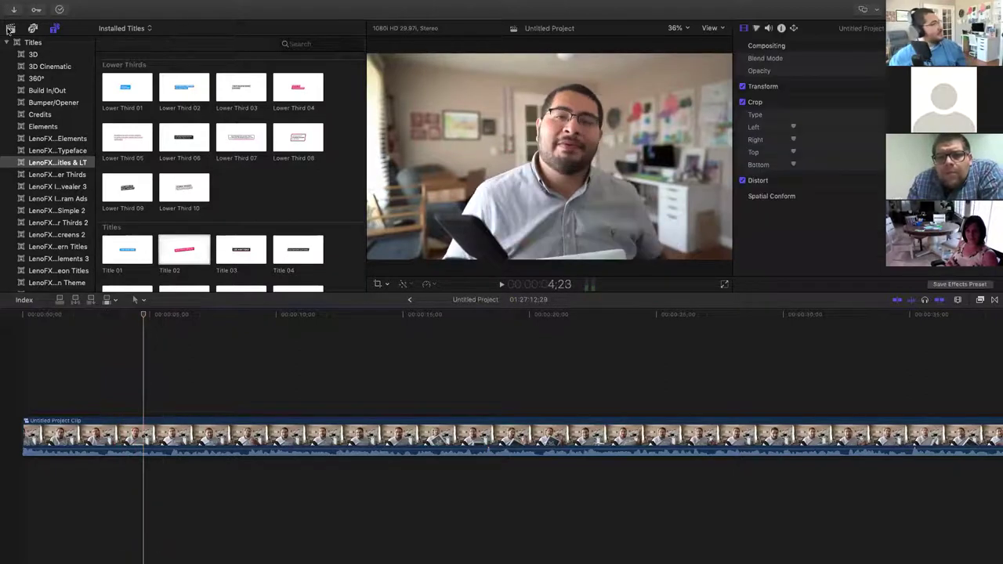
Step: Open Untitled Project 1 from the 5-1-20 event and examine the three titles over its opening minute
click(10, 28)
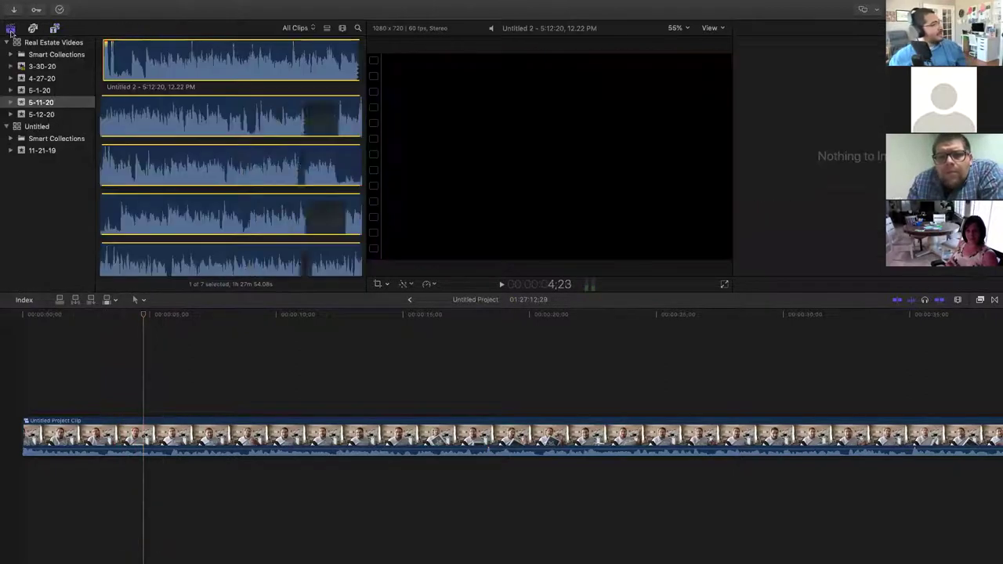
click(35, 90)
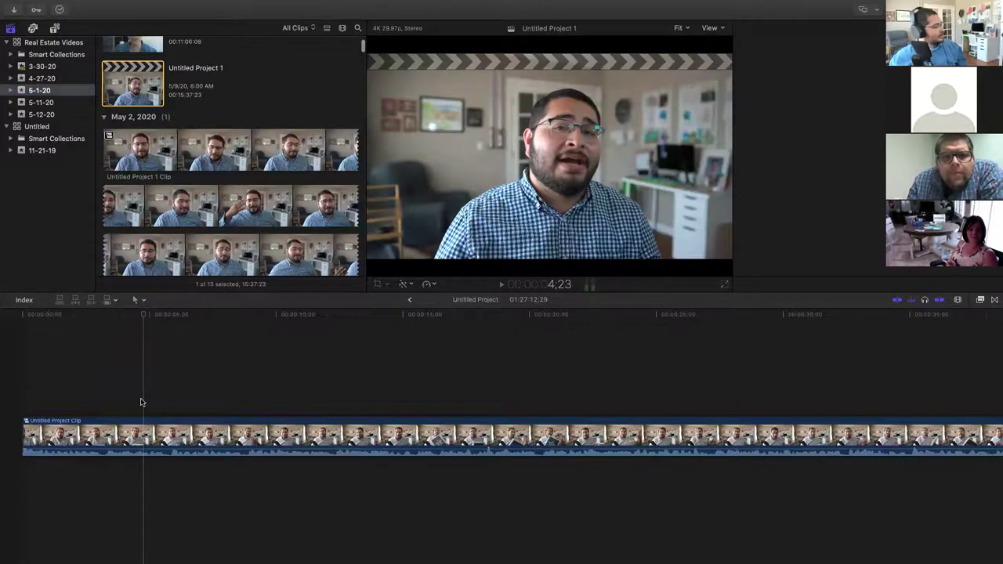
click(20, 389)
key(space)
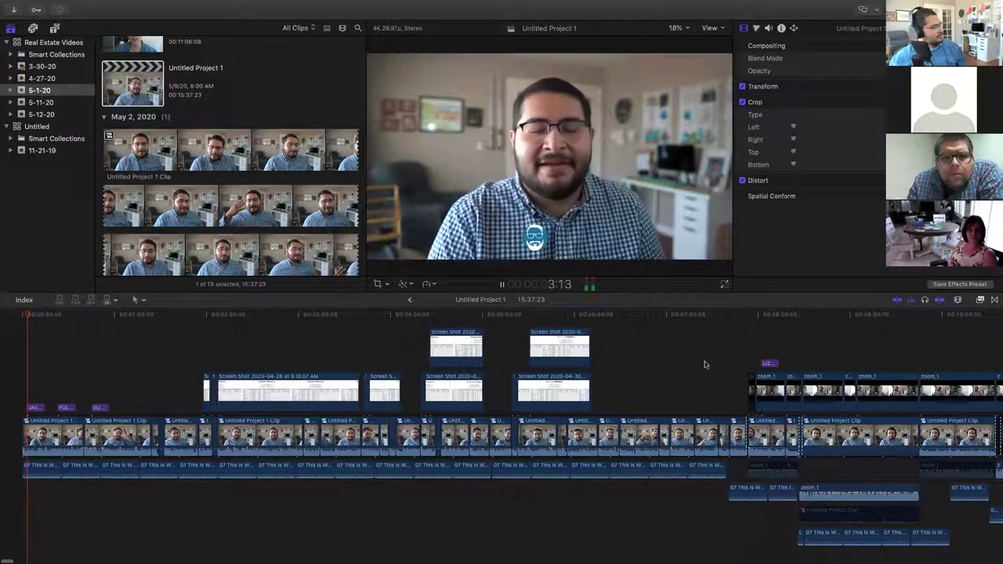
click(40, 407)
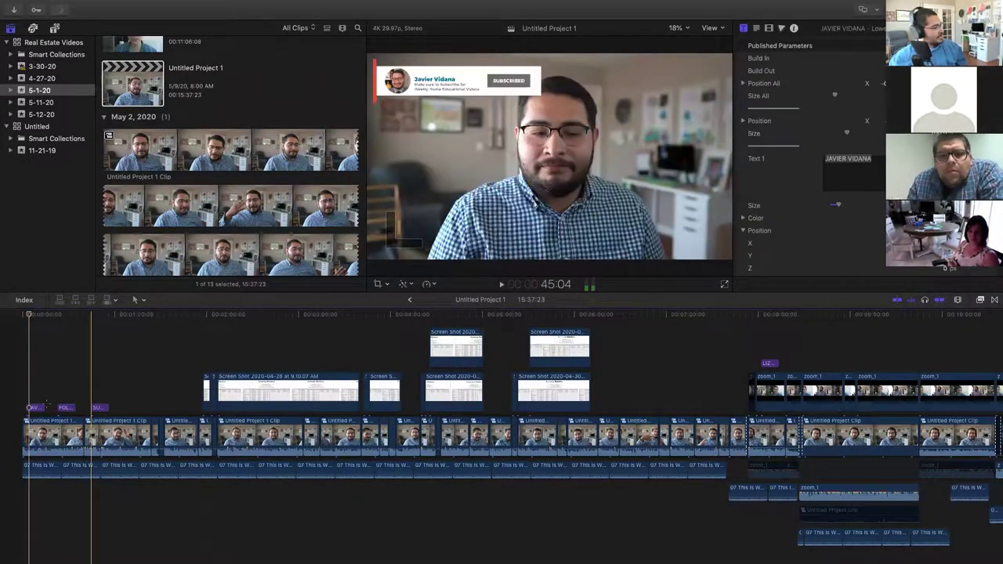
drag(110, 398, 35, 413)
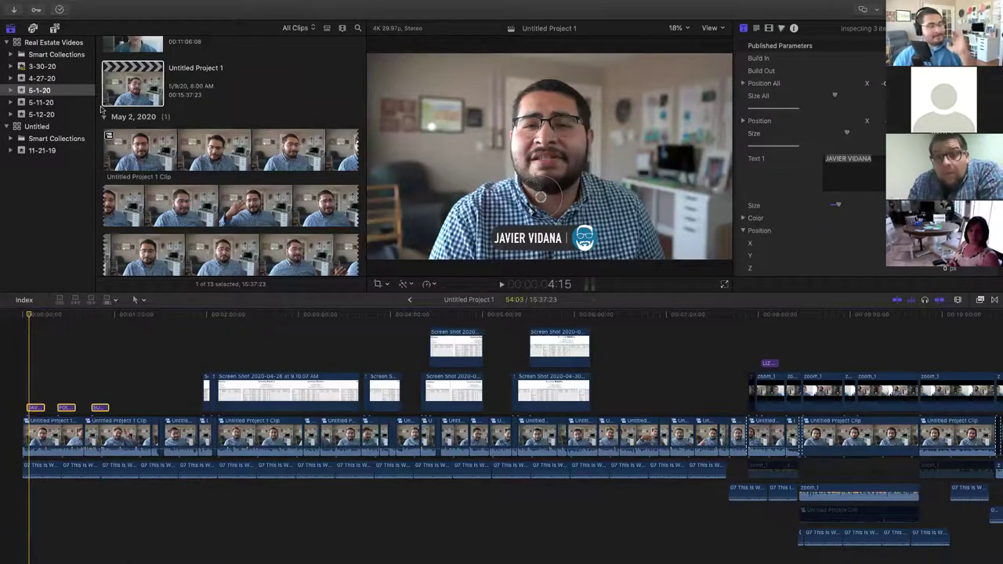
Step: Browse the installed title categories, including 3D, 360°, Build In/Out and the LenoFX packs, for the available title styles
click(55, 29)
click(43, 55)
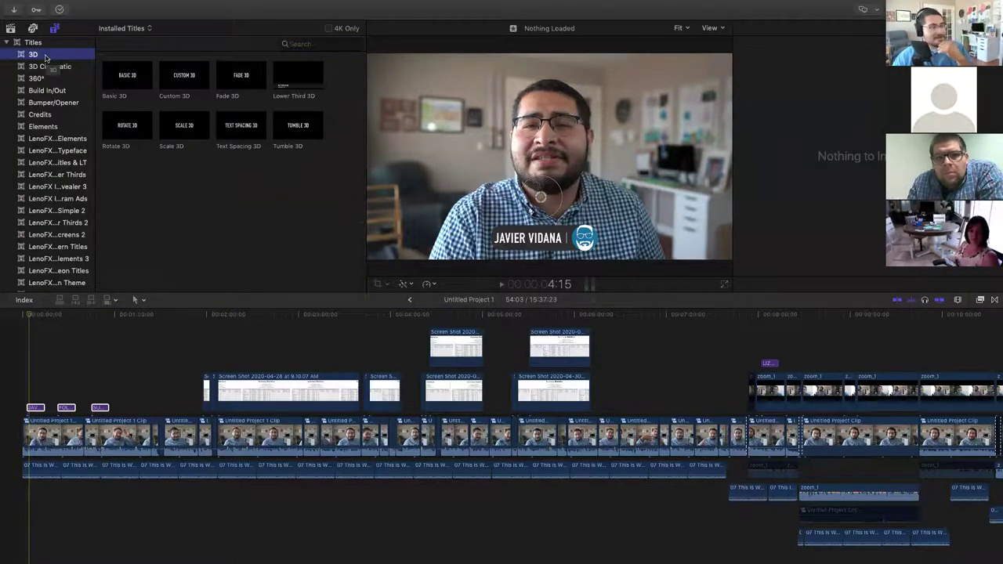
click(55, 234)
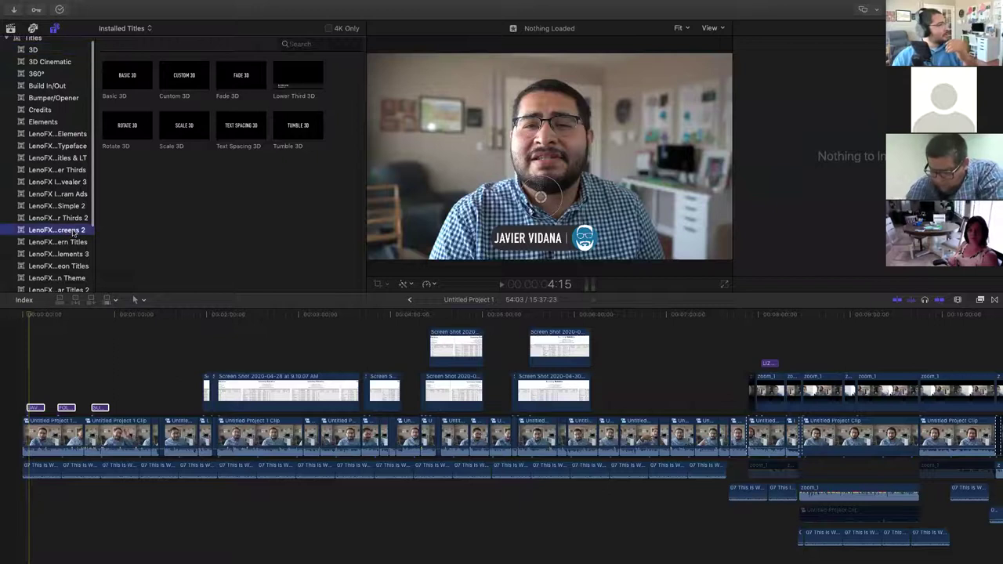
scroll(53, 114, down, 1)
click(52, 112)
click(52, 87)
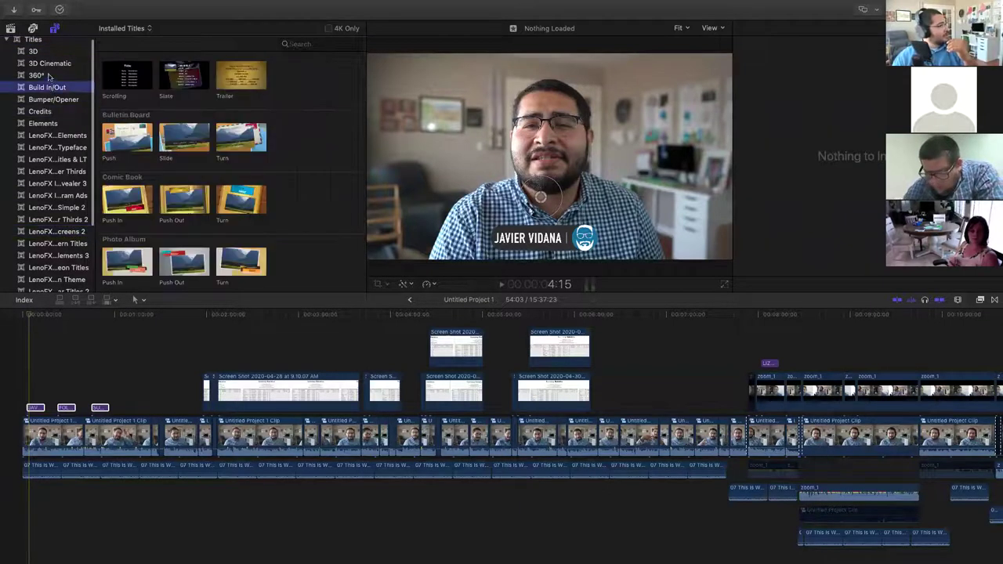
click(49, 73)
click(35, 51)
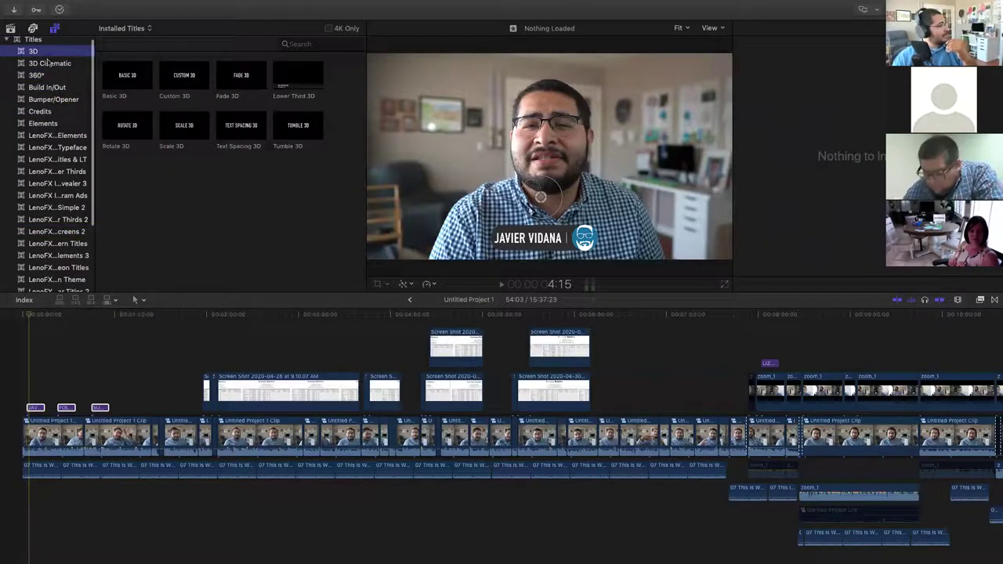
Step: Try the Basic 3D title above the footage at about 1:16, preview it over the speaker, and remove it from the timeline
drag(144, 99, 139, 403)
key(super+4)
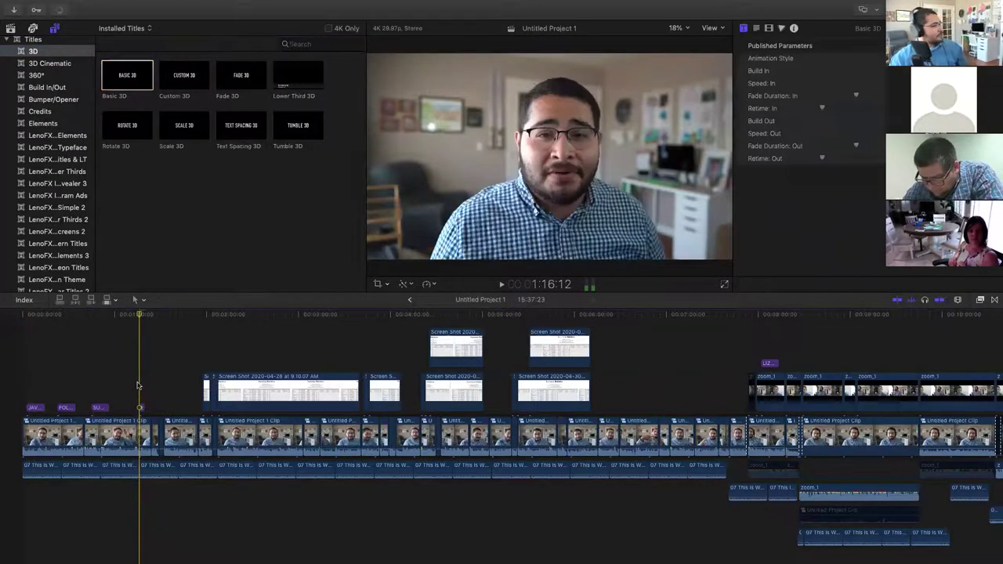
key(space)
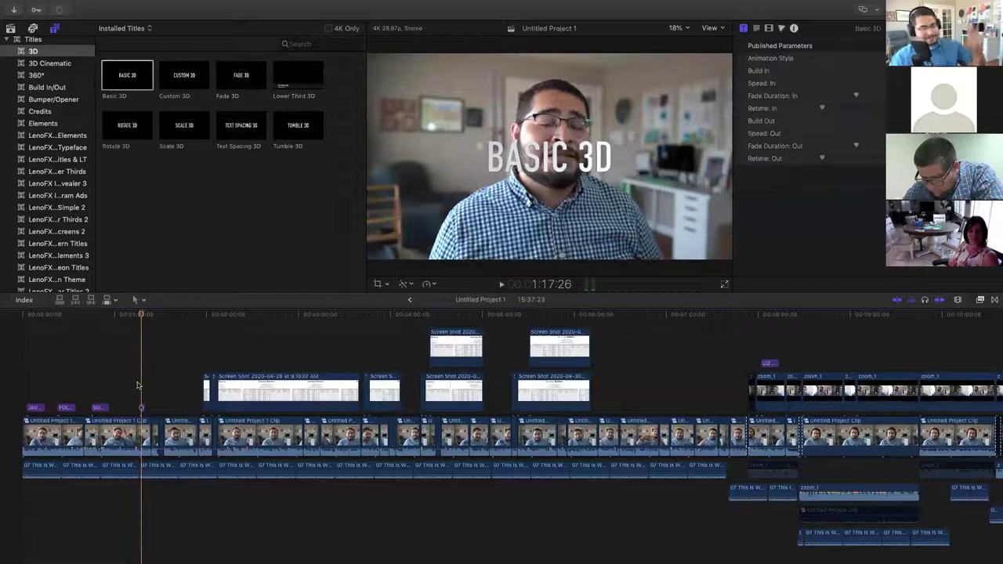
key(space)
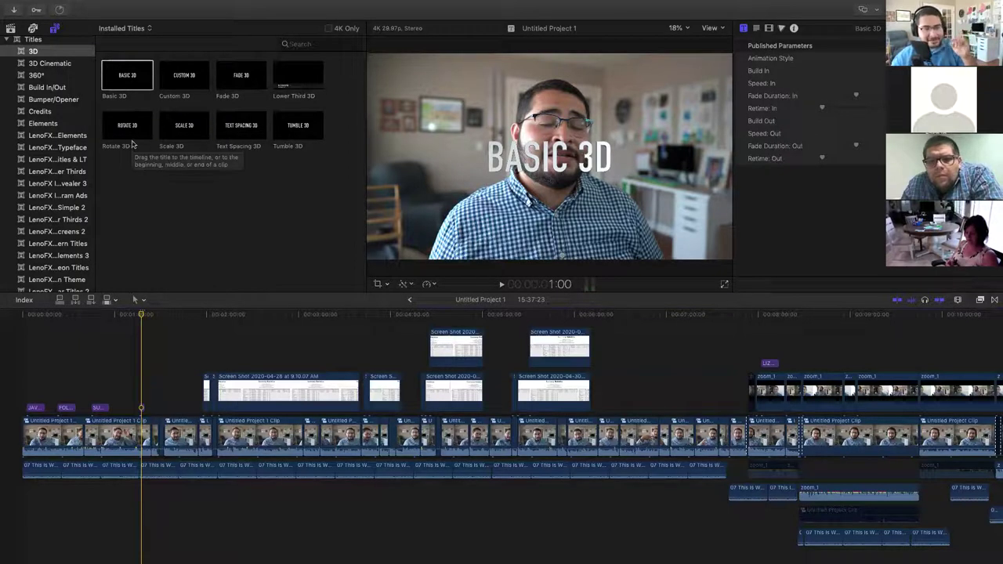
click(141, 405)
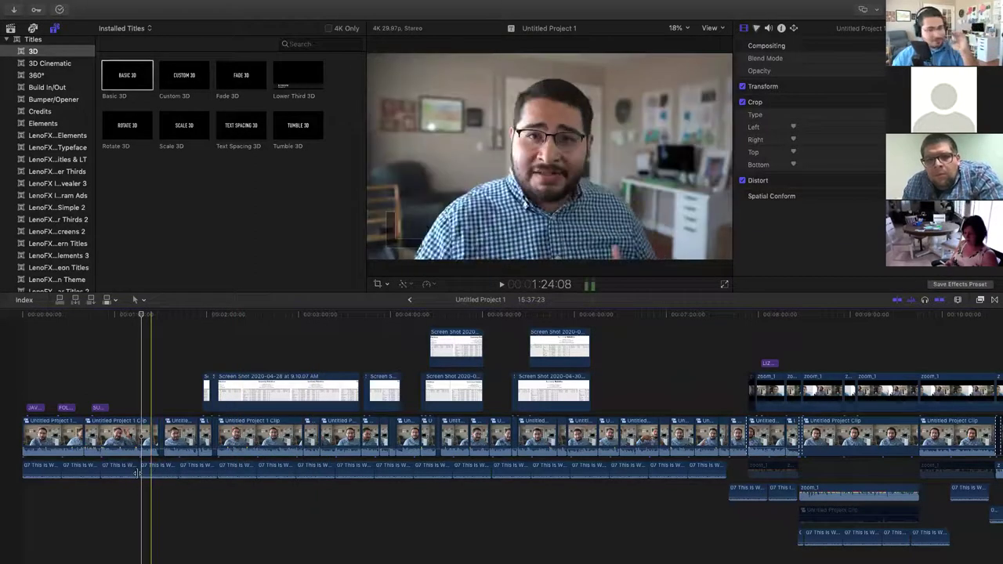
Step: Play a few seconds of the footage just after the third opening title, from about 0:57
click(112, 400)
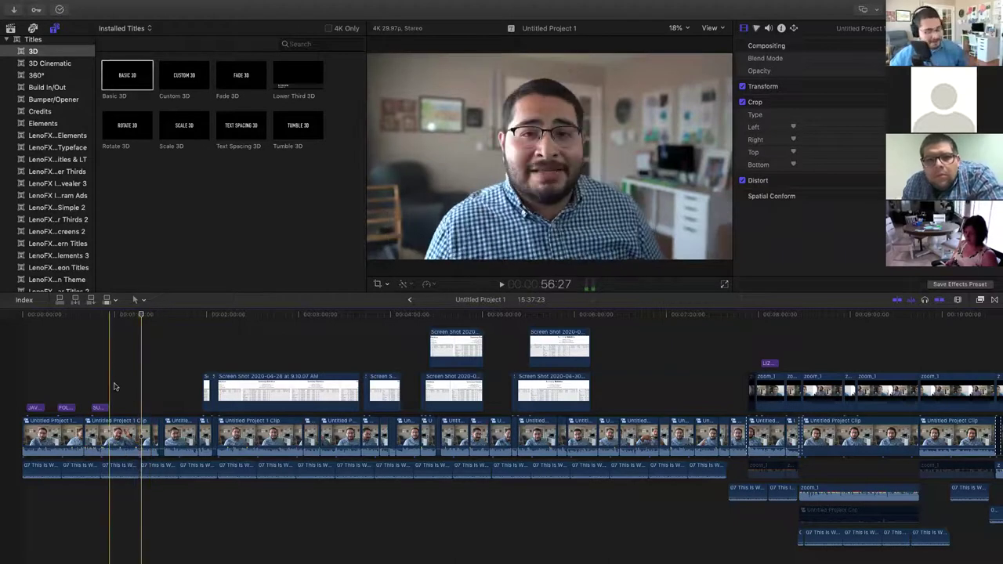
key(space)
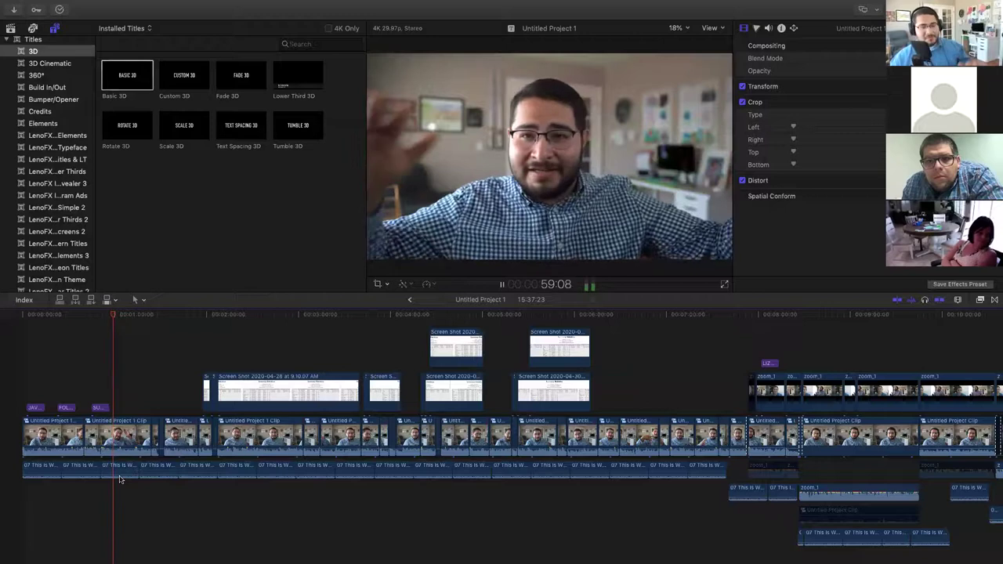
key(space)
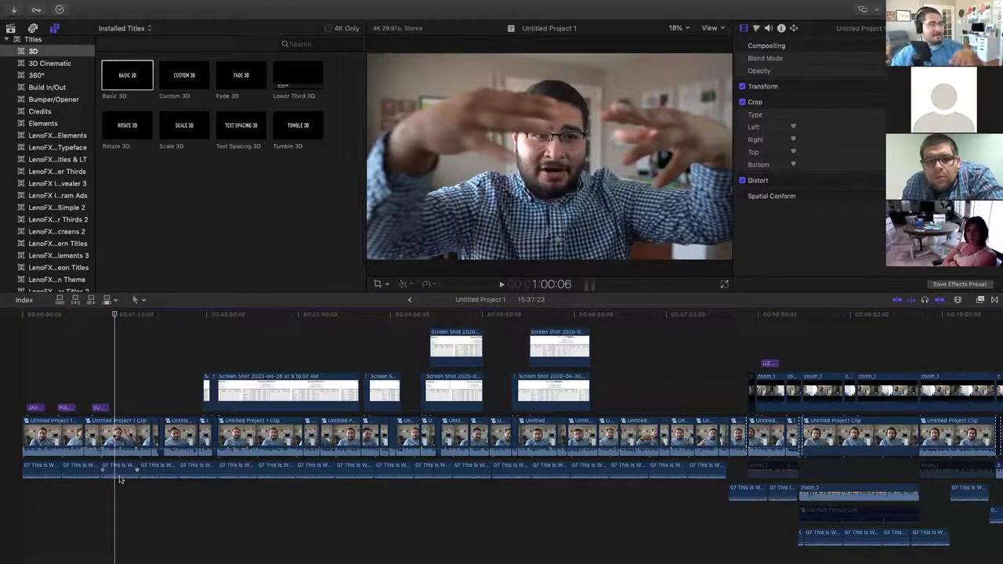
Step: Examine the whole project timeline, including the screenshot overlays, the zoom_1 interview clips, the music clips and the titles near the end
scroll(157, 462, right, 3)
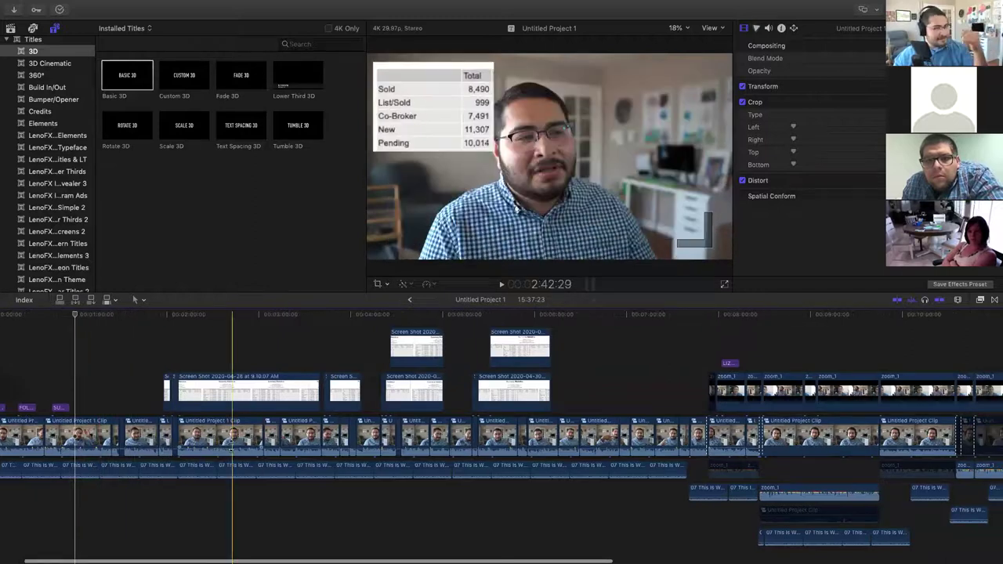
scroll(232, 443, right, 5)
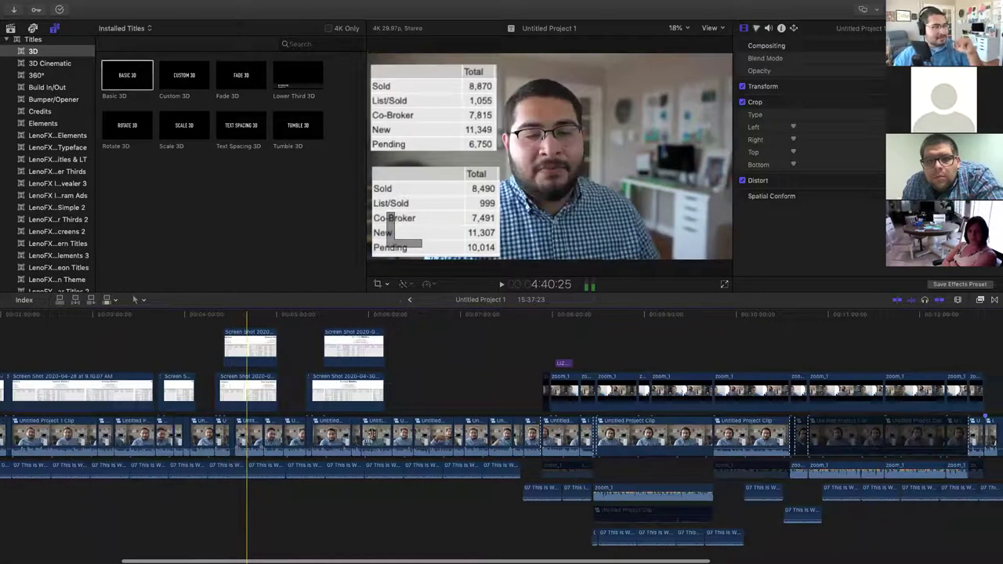
scroll(373, 435, right, 15)
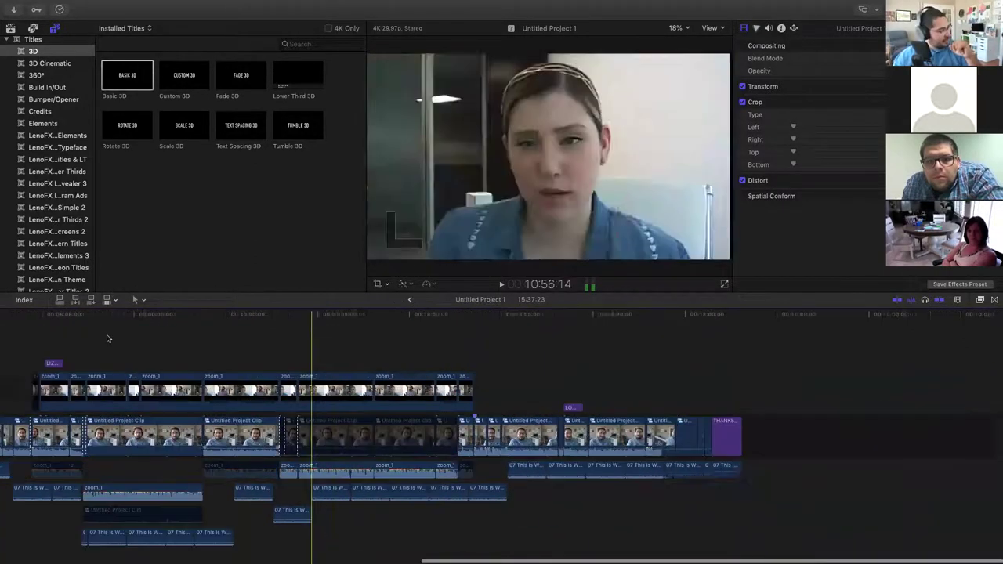
scroll(141, 345, left, 15)
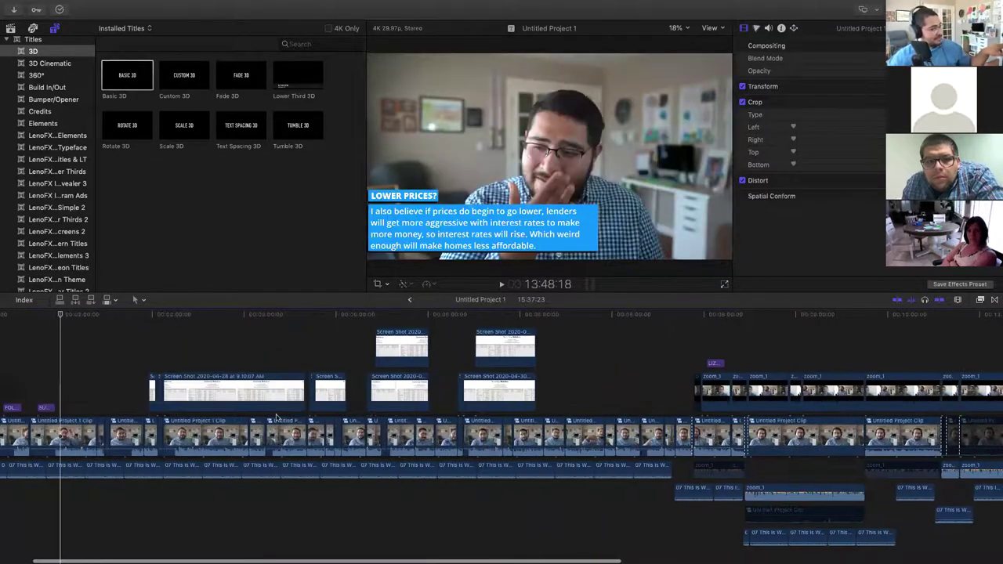
scroll(276, 417, left, 3)
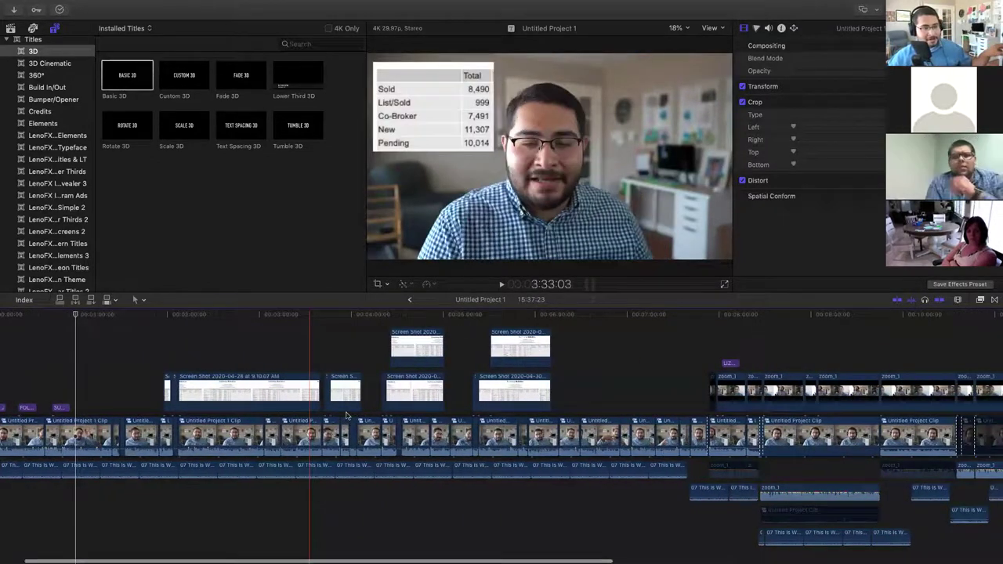
scroll(602, 358, right, 4)
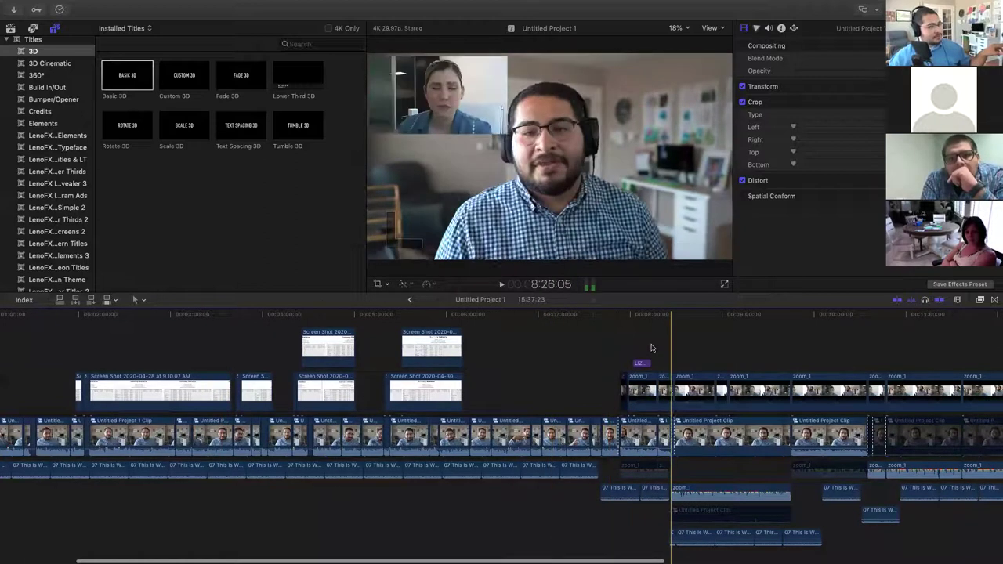
scroll(619, 359, right, 4)
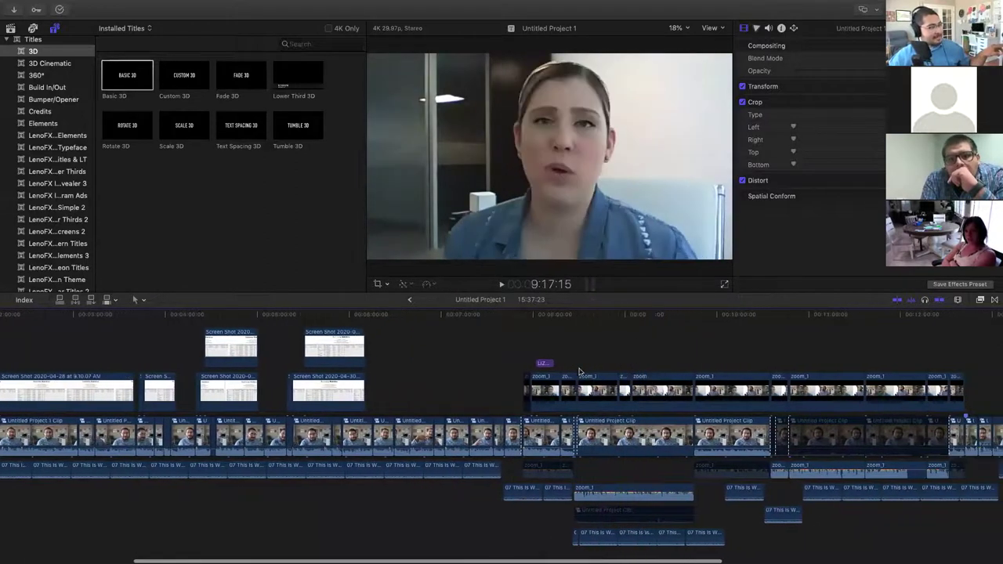
scroll(580, 370, right, 10)
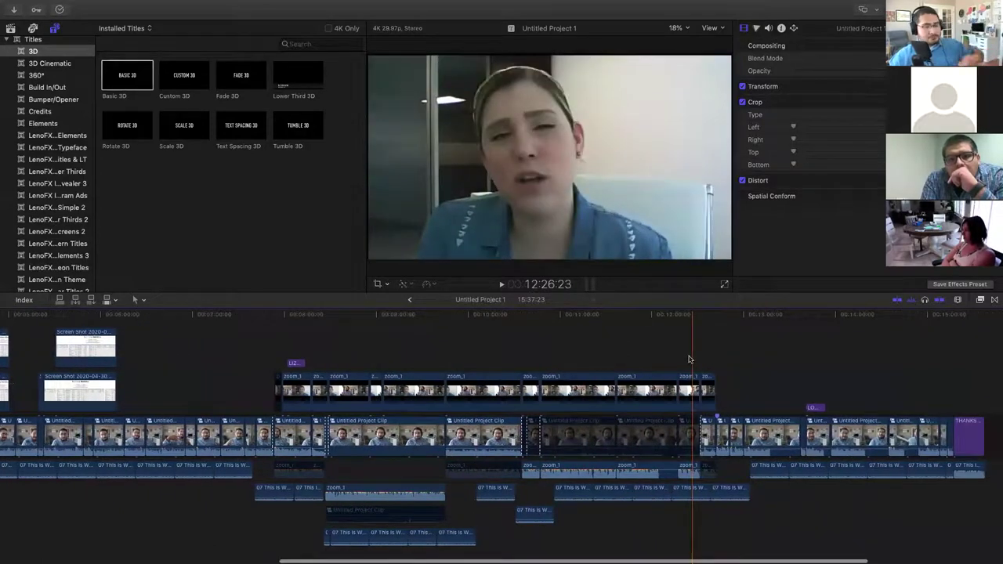
scroll(690, 359, right, 7)
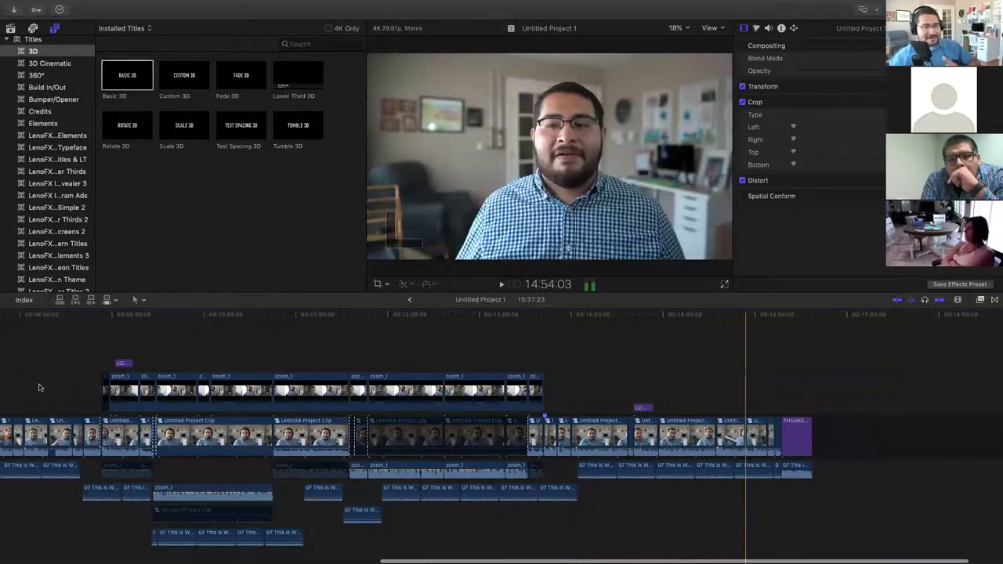
scroll(39, 387, left, 20)
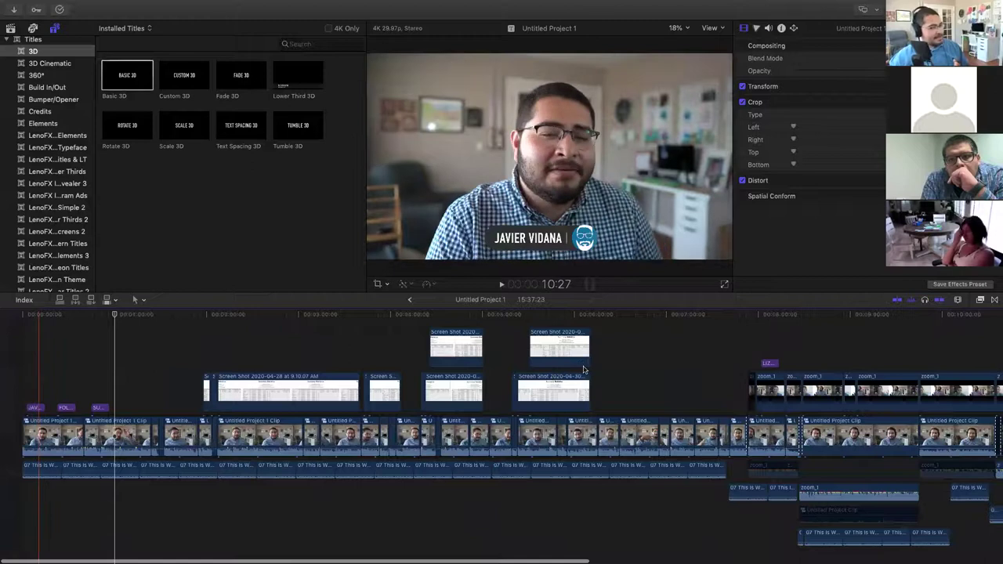
scroll(583, 370, right, 3)
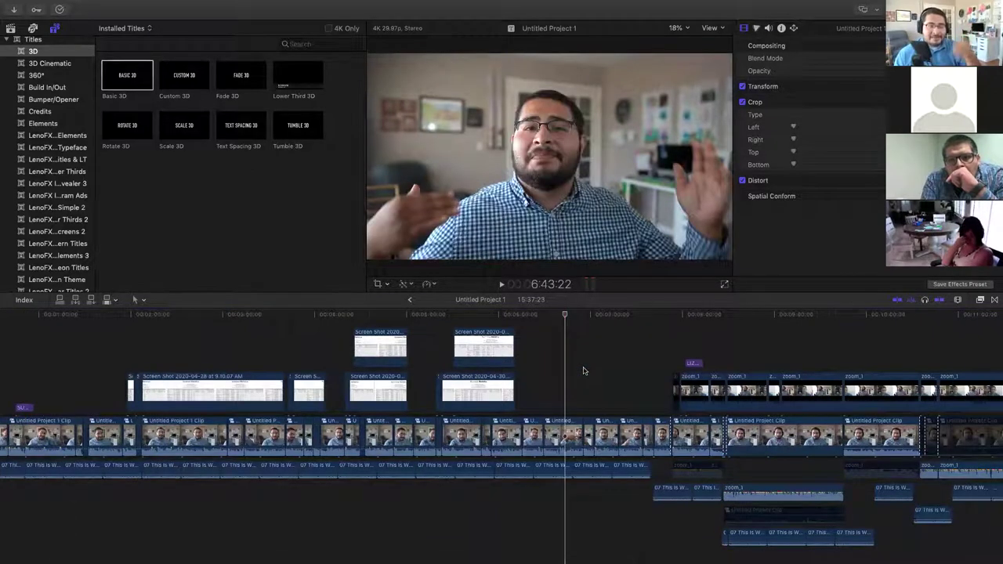